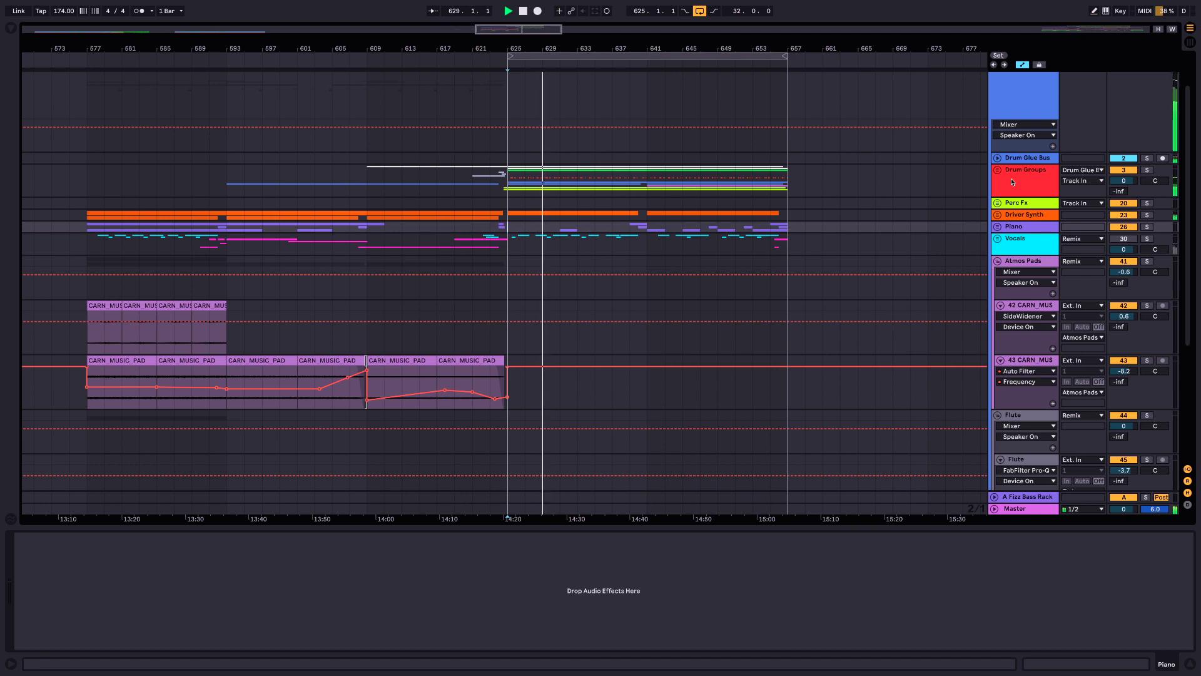
Unfold the Drum Groups track and show the Body Kick track's device chain.
{"action": "left_click", "coordinate": [996, 169]}
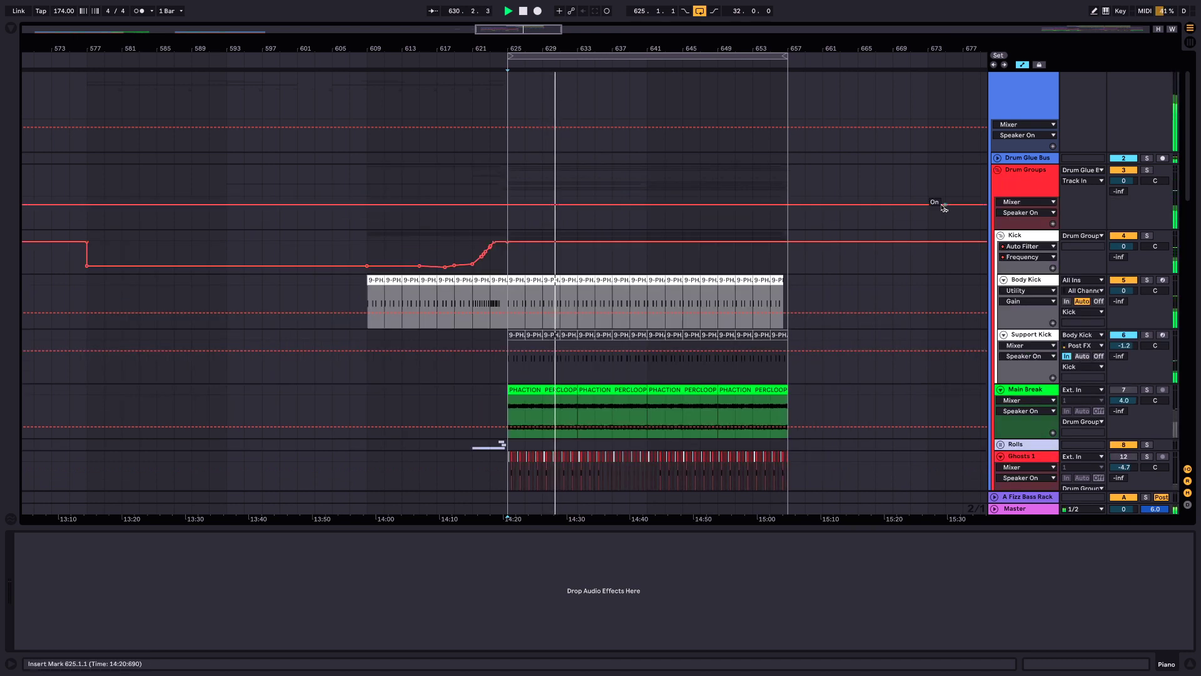
{"action": "scroll", "coordinate": [938, 203], "scroll_direction": "down", "scroll_amount": 2}
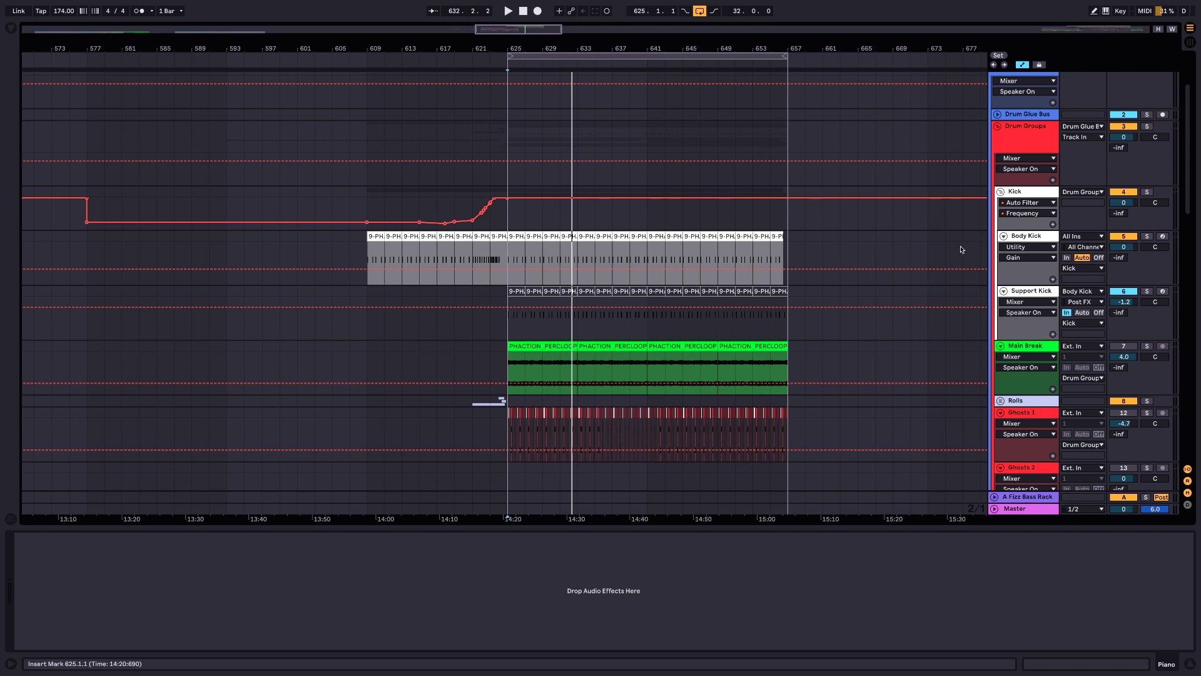
{"action": "left_click", "coordinate": [1018, 236]}
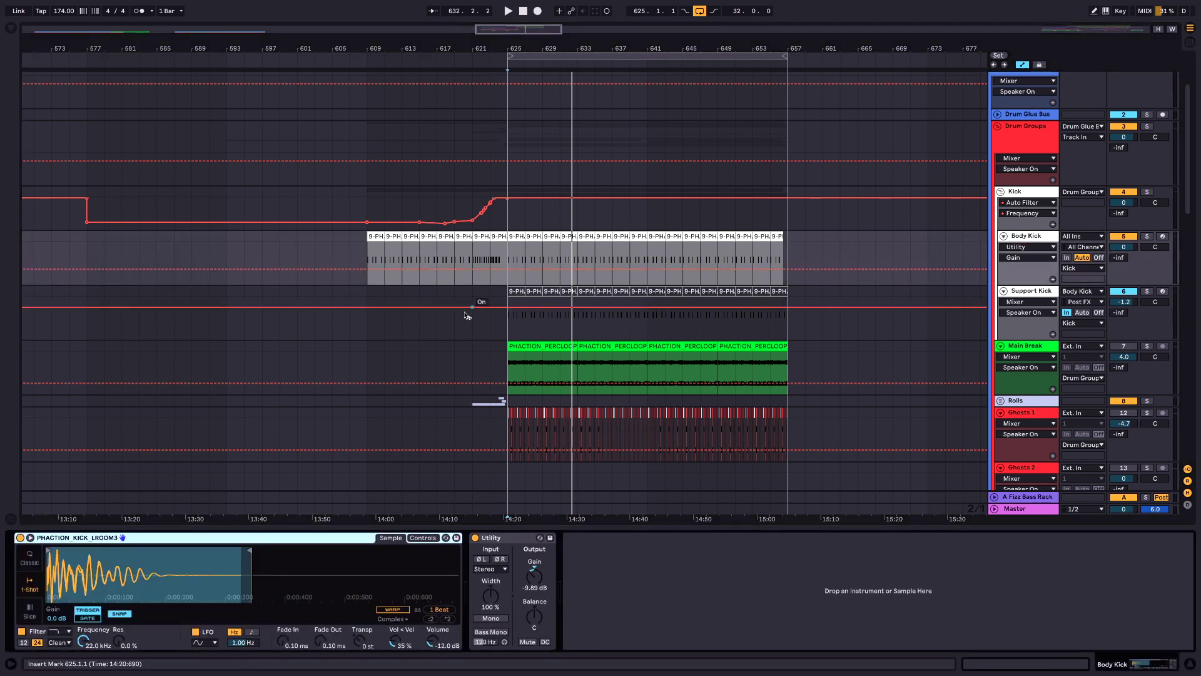
{"action": "scroll", "coordinate": [509, 289], "scroll_direction": "down", "scroll_amount": 3}
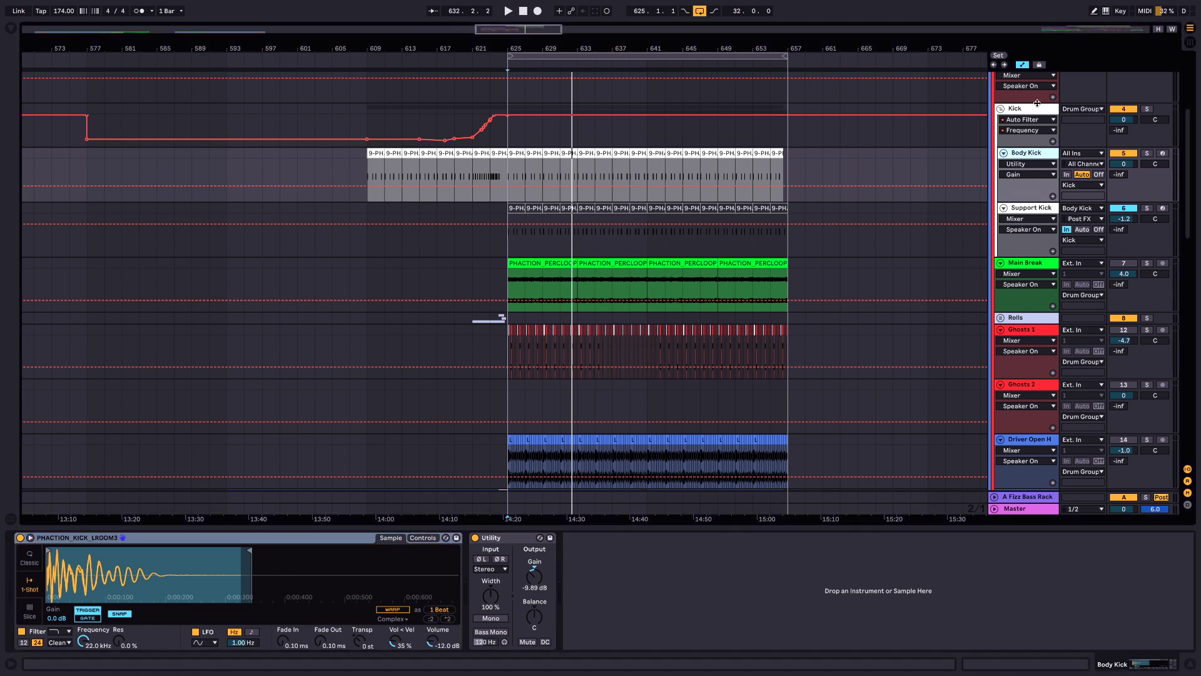
Solo the Support Kick track and play the looped section starting at bar 625.
{"action": "left_click", "coordinate": [1034, 109]}
{"action": "left_click", "coordinate": [1034, 153]}
{"action": "left_click", "coordinate": [1040, 209]}
{"action": "key", "text": "s"}
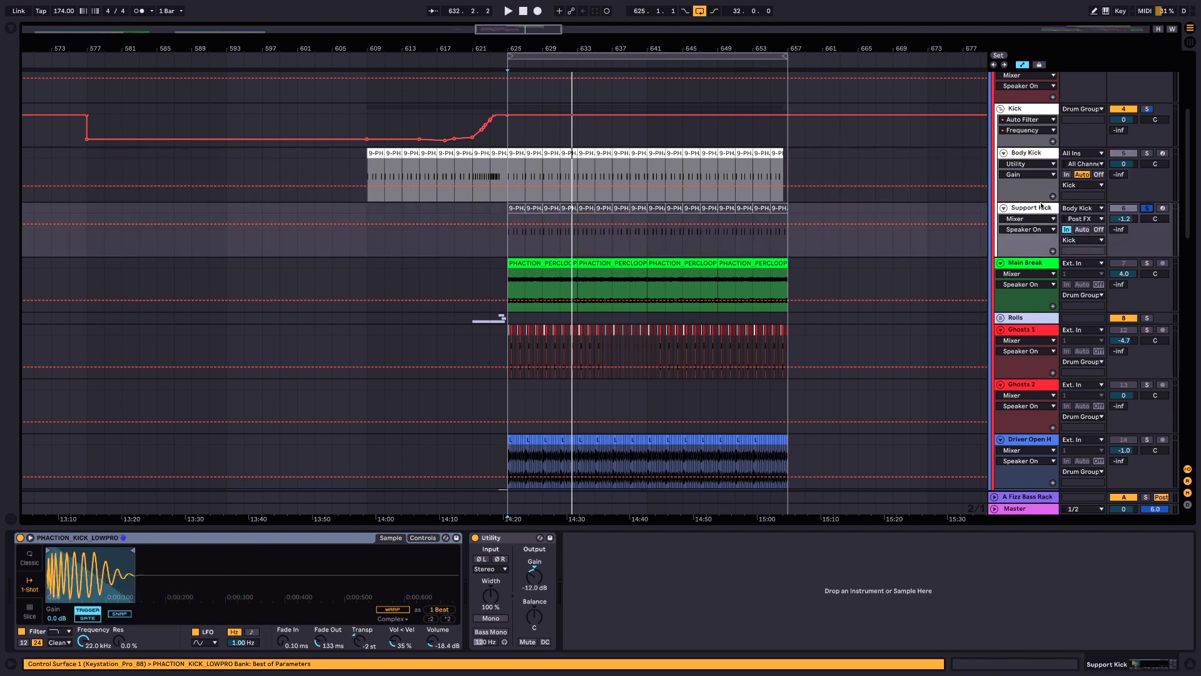
{"action": "key", "text": "space"}
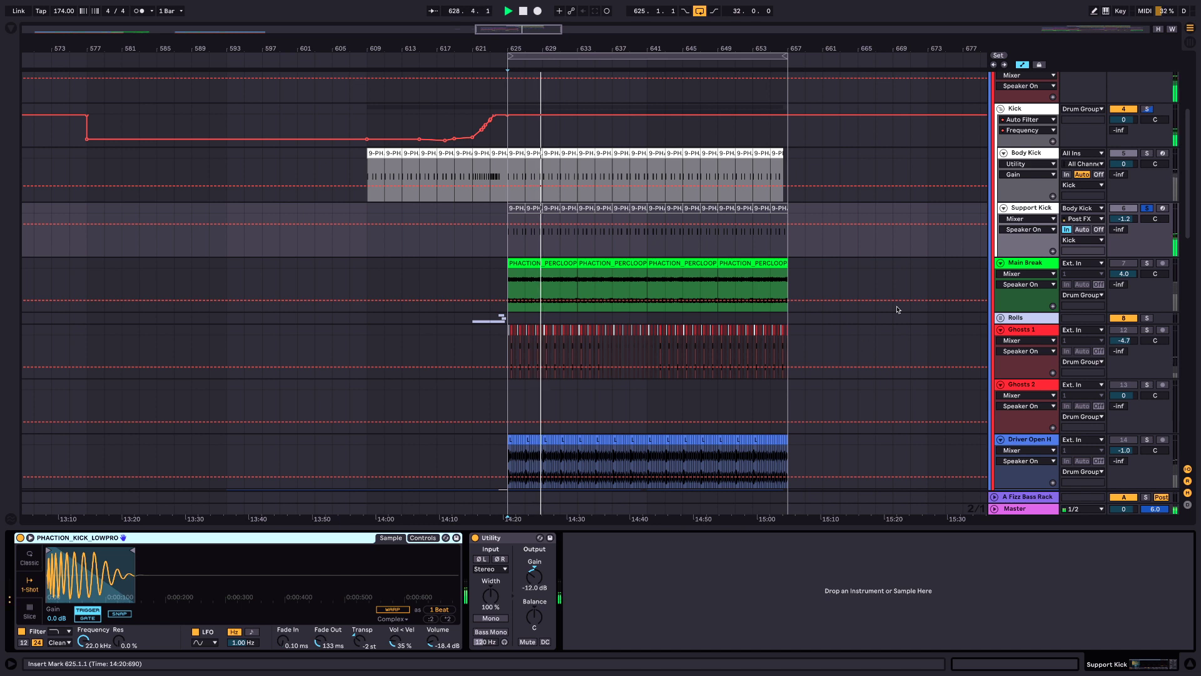
Solo the Body Kick together with the Support Kick to hear both layers, and stop playback.
{"action": "left_click", "coordinate": [1148, 153]}
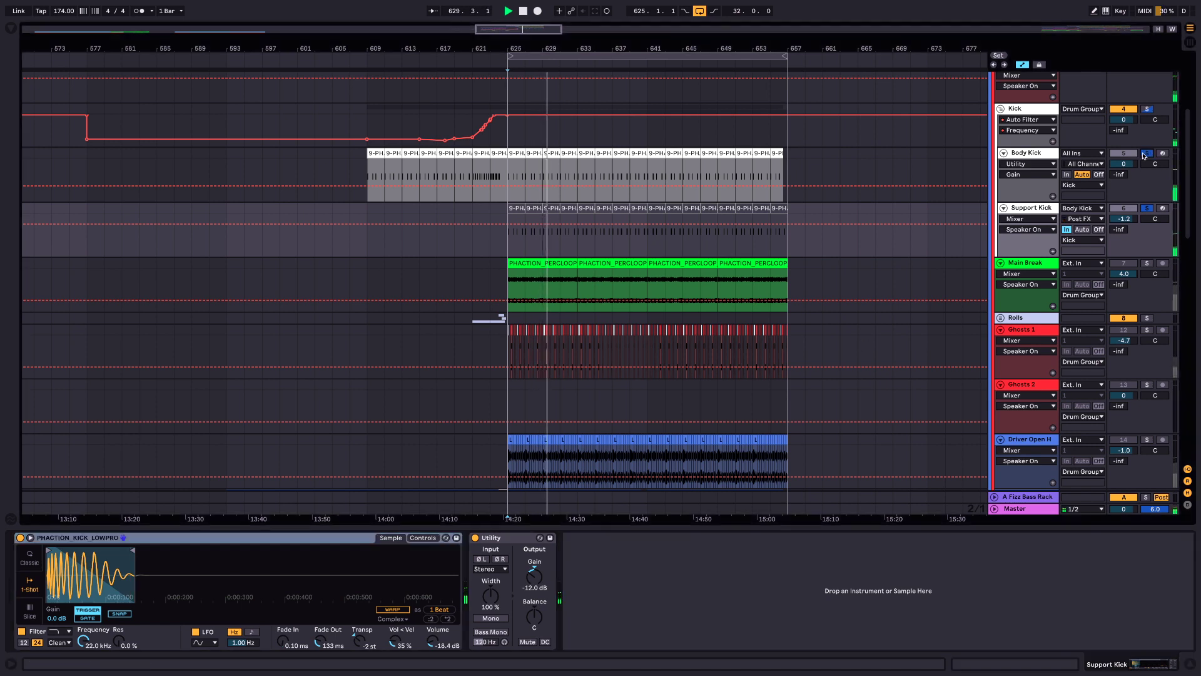
{"action": "left_click", "coordinate": [1148, 207]}
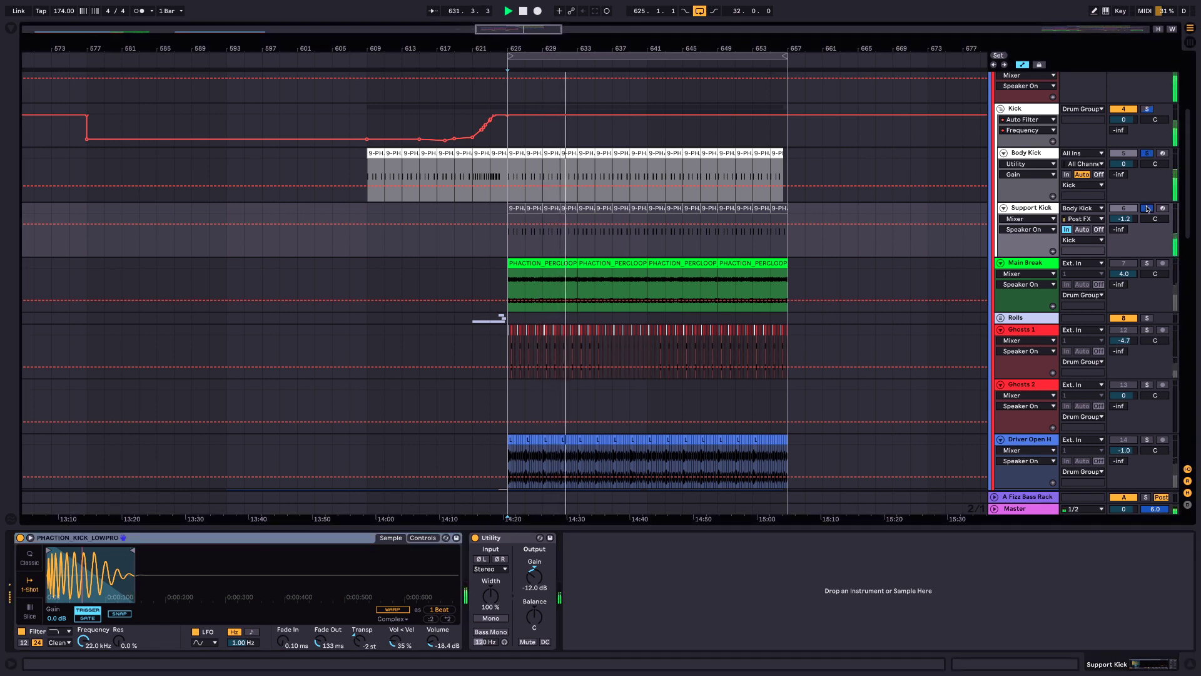
{"action": "key", "text": "space"}
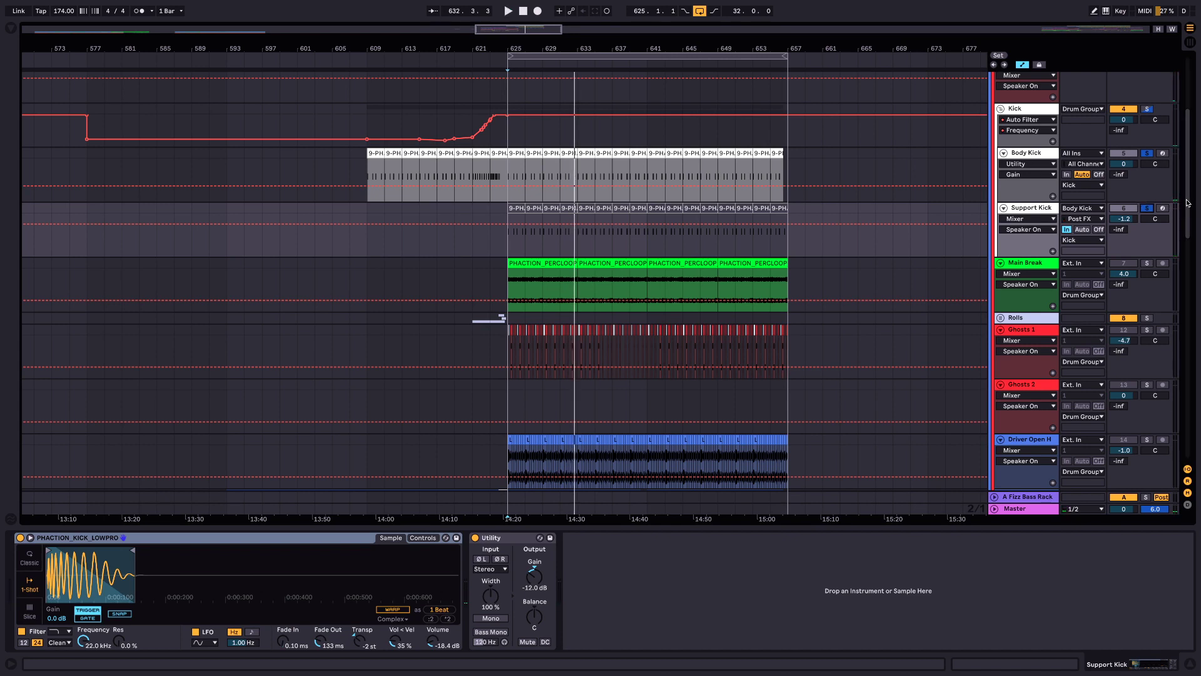
Show the Kick group's effects and open its Ozone 8 Exciter and FabFilter Pro-Q 3 windows.
{"action": "left_click_drag", "start_coordinate": [1189, 210], "coordinate": [1193, 204]}
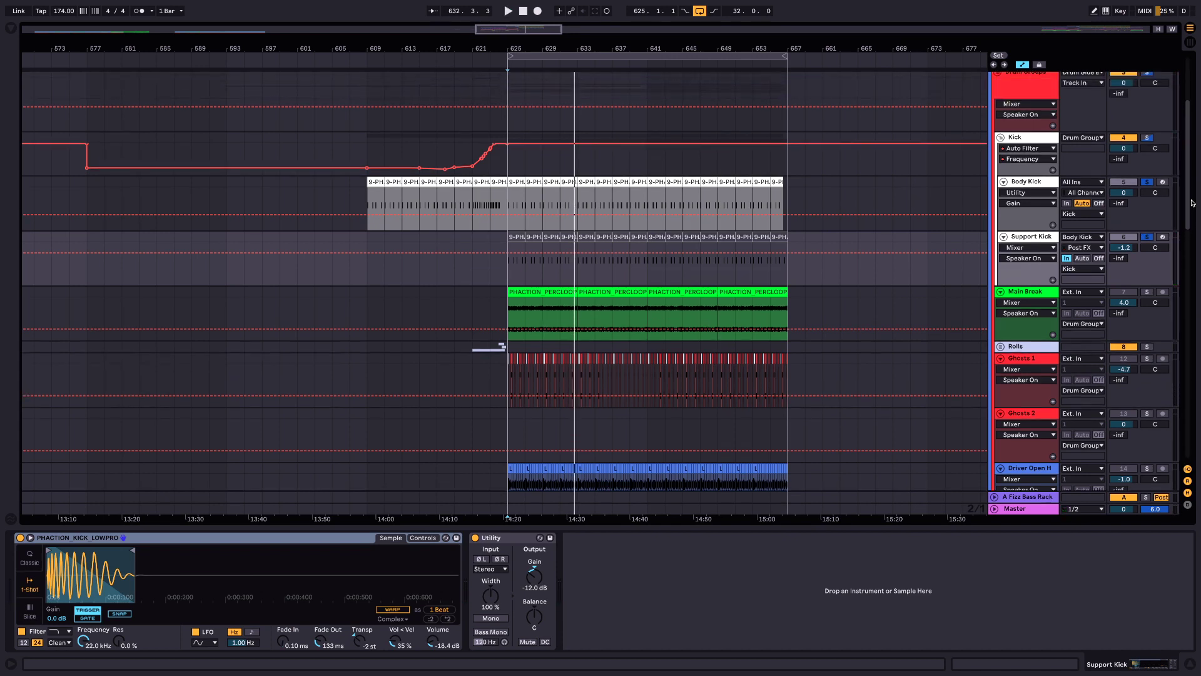
{"action": "left_click", "coordinate": [1040, 140]}
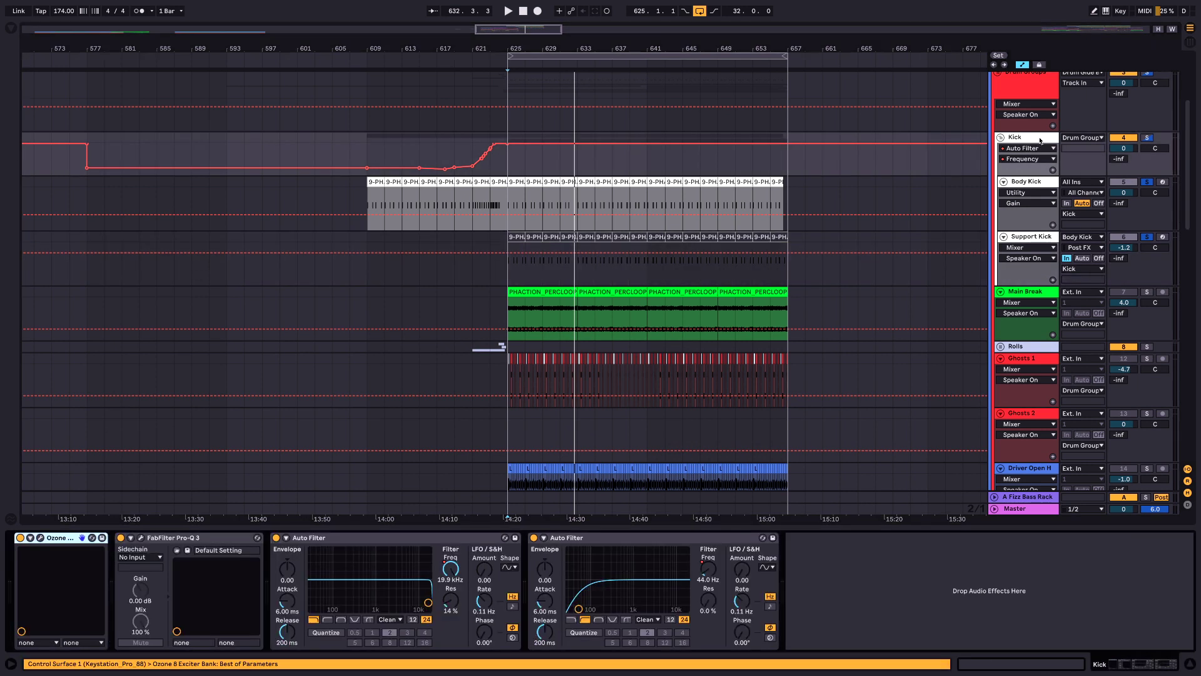
{"action": "left_click", "coordinate": [40, 538]}
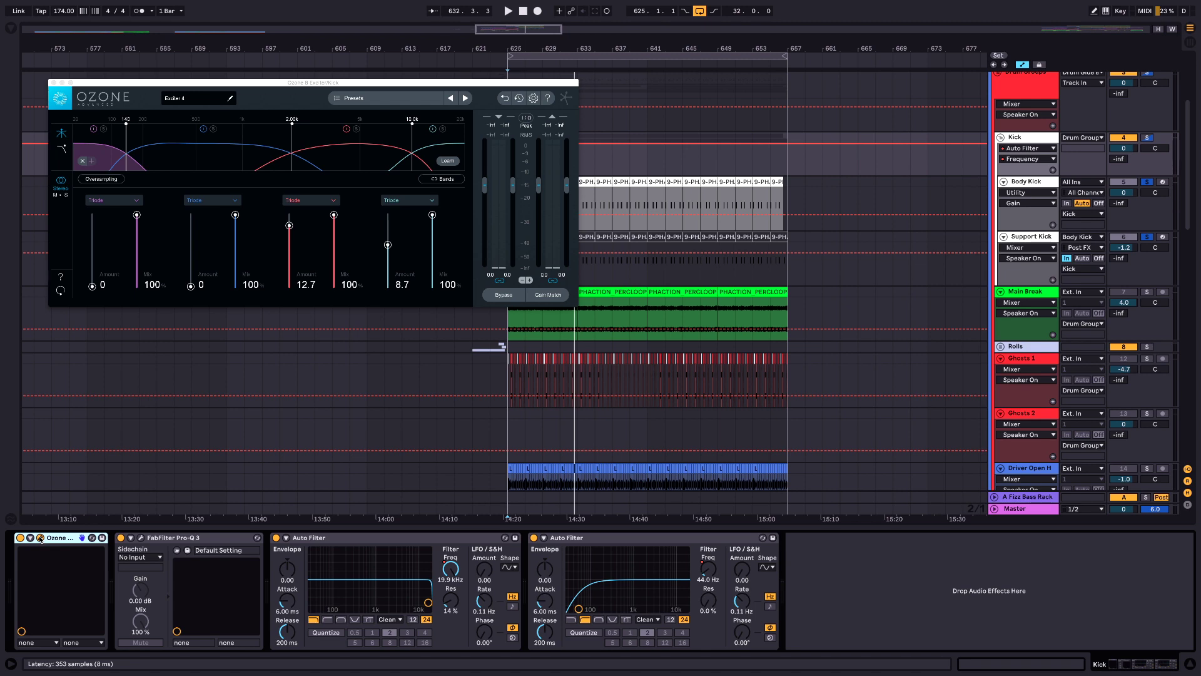
{"action": "left_click", "coordinate": [142, 538]}
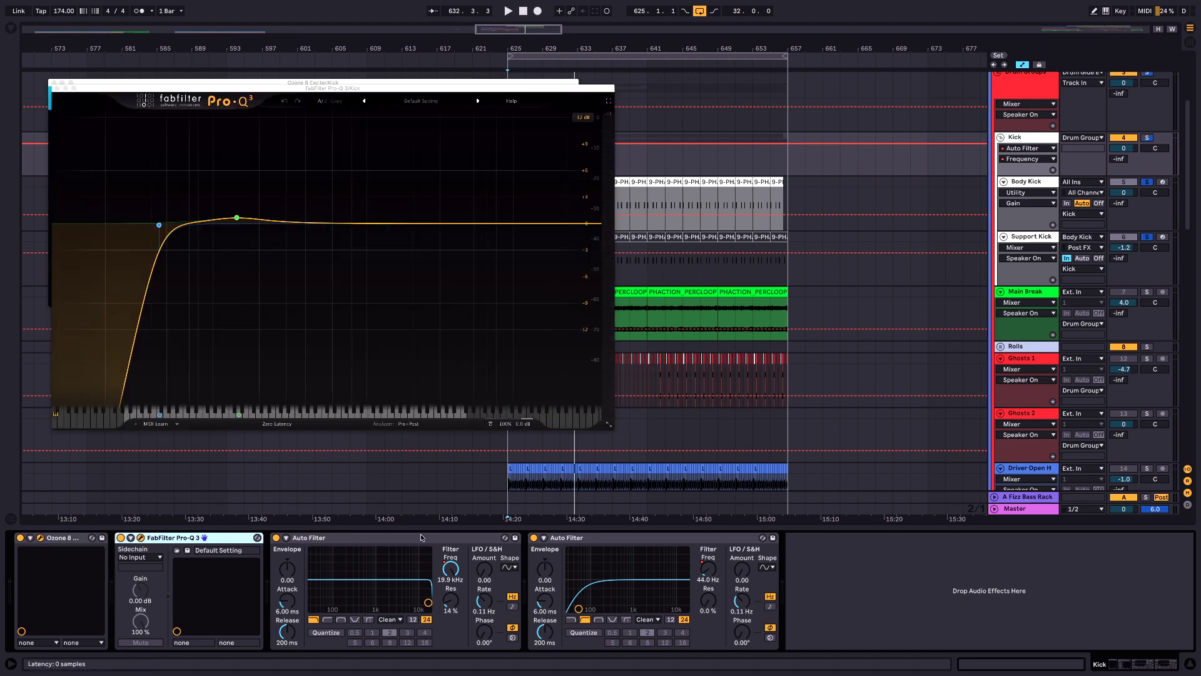
Group the Kick's Ozone 8 Exciter and FabFilter Pro-Q 3 into one Audio Effect Rack and audition the kick through it.
{"action": "left_click", "coordinate": [57, 540]}
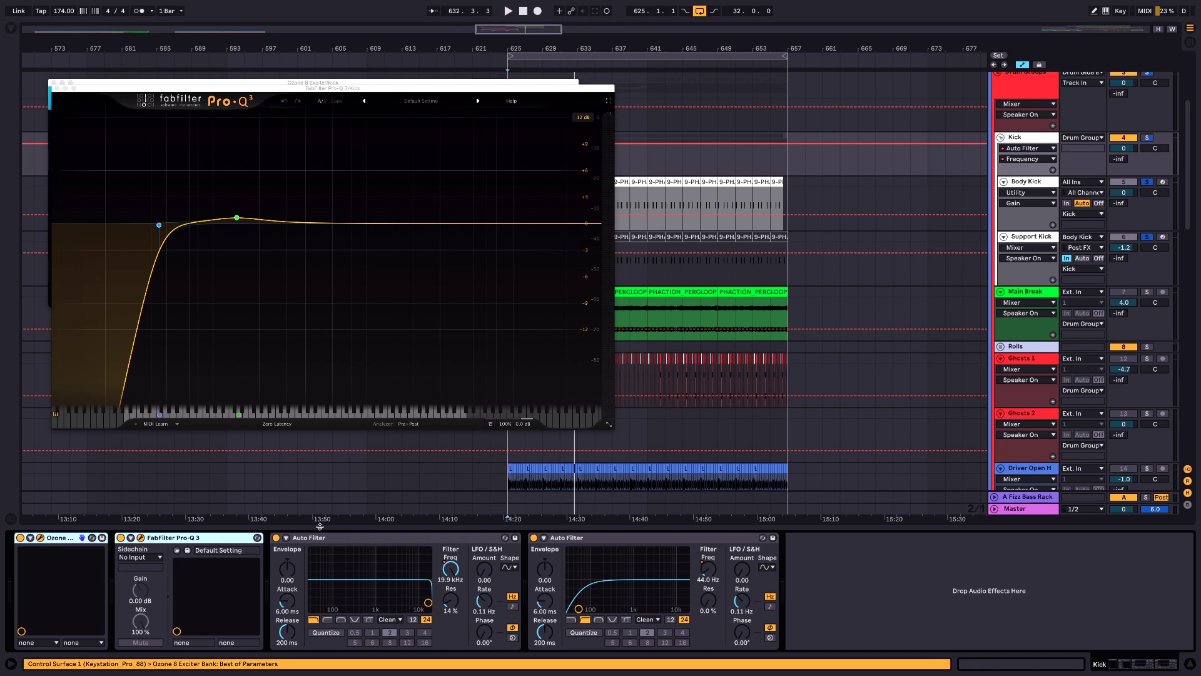
{"action": "left_click", "coordinate": [62, 539], "text": "shift"}
{"action": "key", "text": "ctrl+g"}
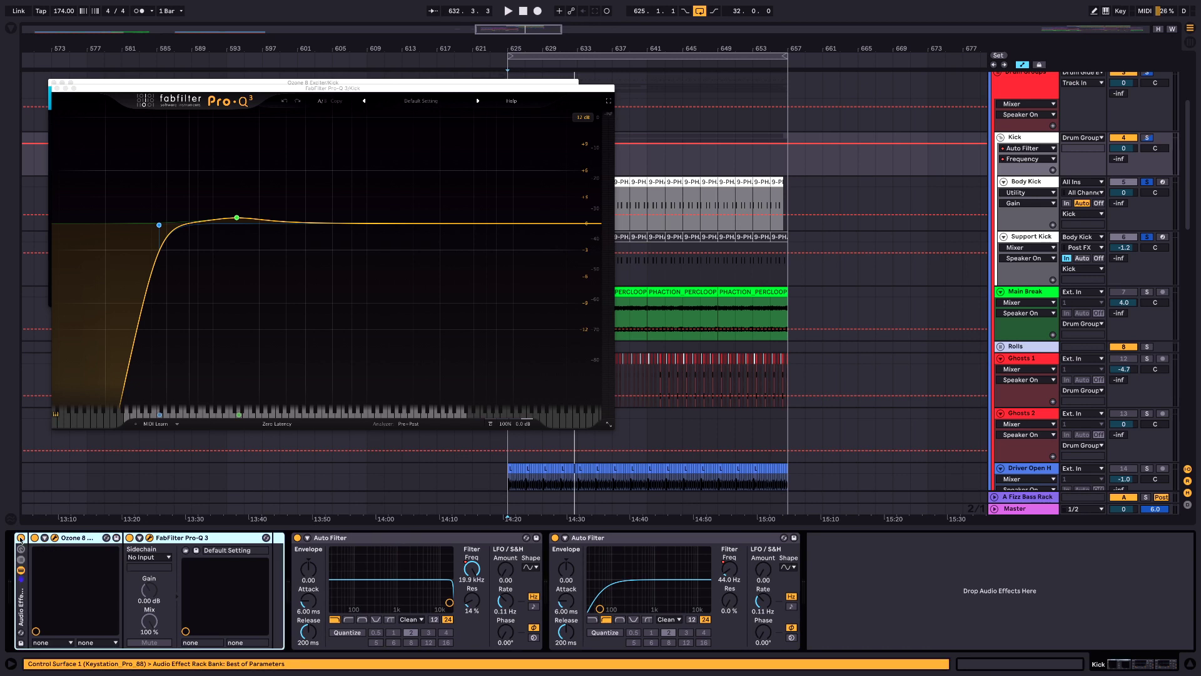
{"action": "key", "text": "space"}
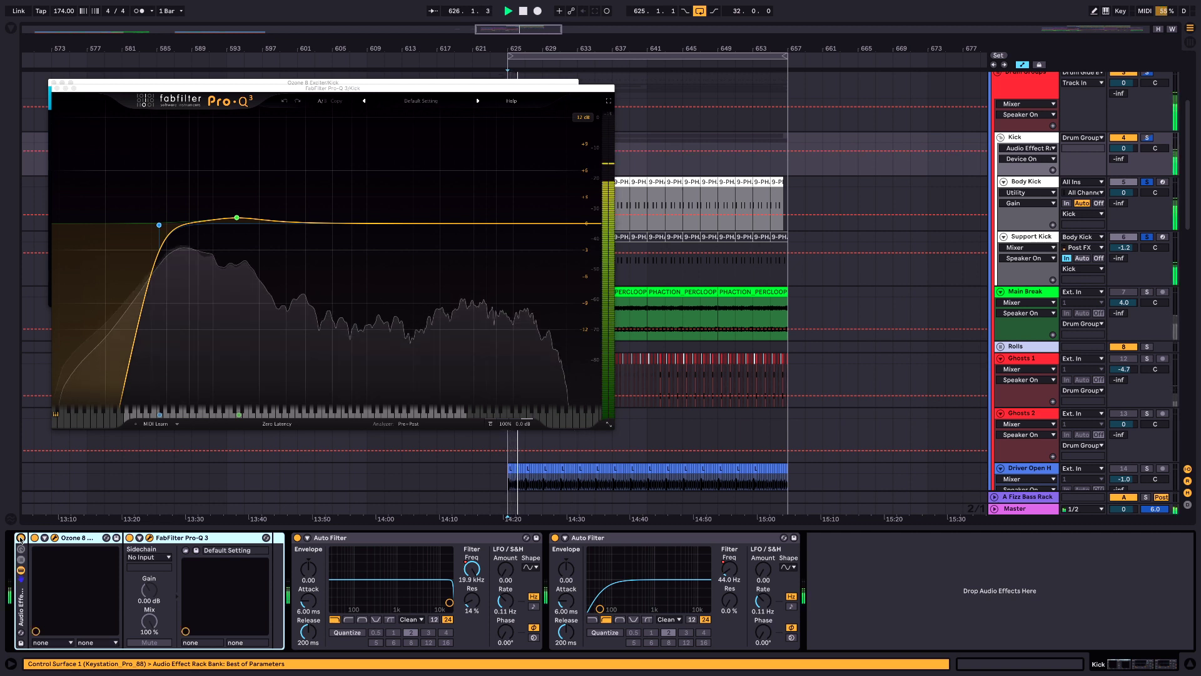
{"action": "key", "text": "space"}
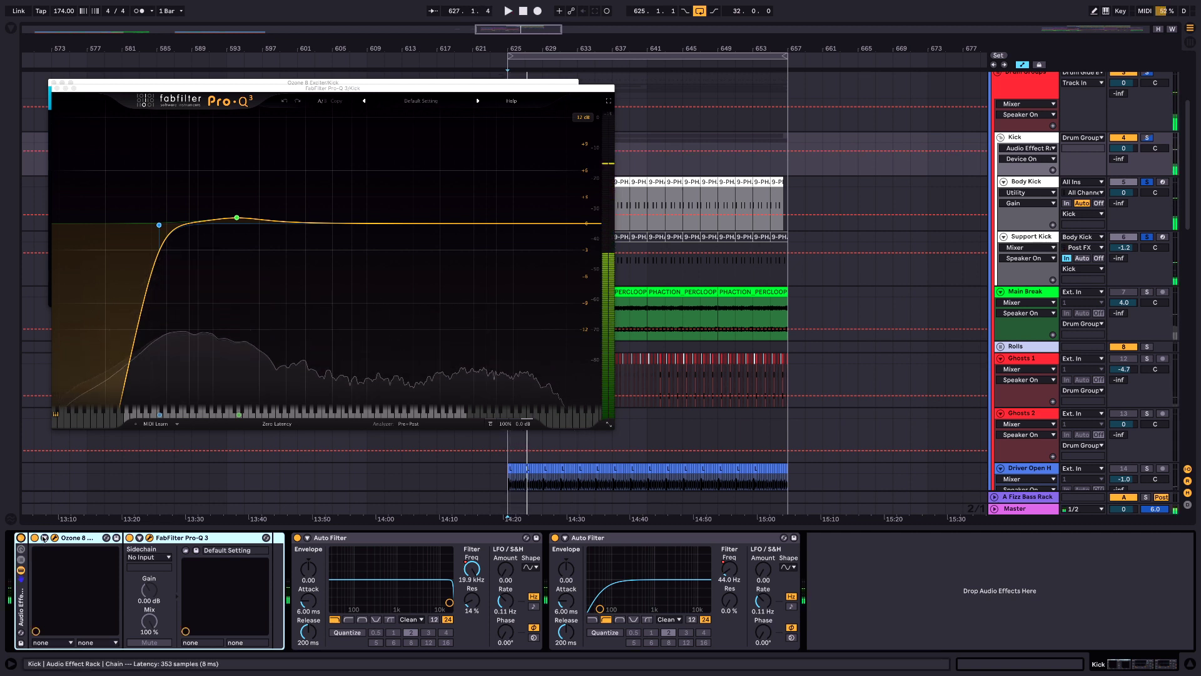
Separate the Pro-Q 3 and Ozone 8 windows to examine both kick processors, and close both windows.
{"action": "left_click_drag", "start_coordinate": [111, 90], "coordinate": [379, 408]}
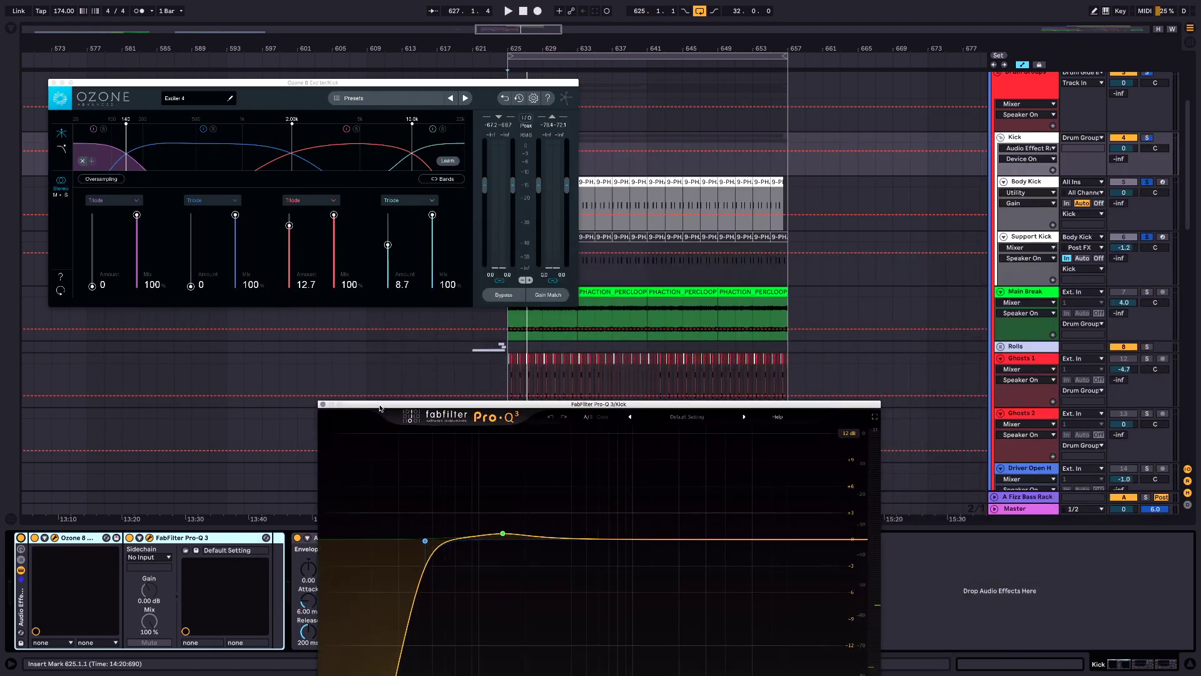
{"action": "left_click_drag", "start_coordinate": [380, 407], "coordinate": [617, 117]}
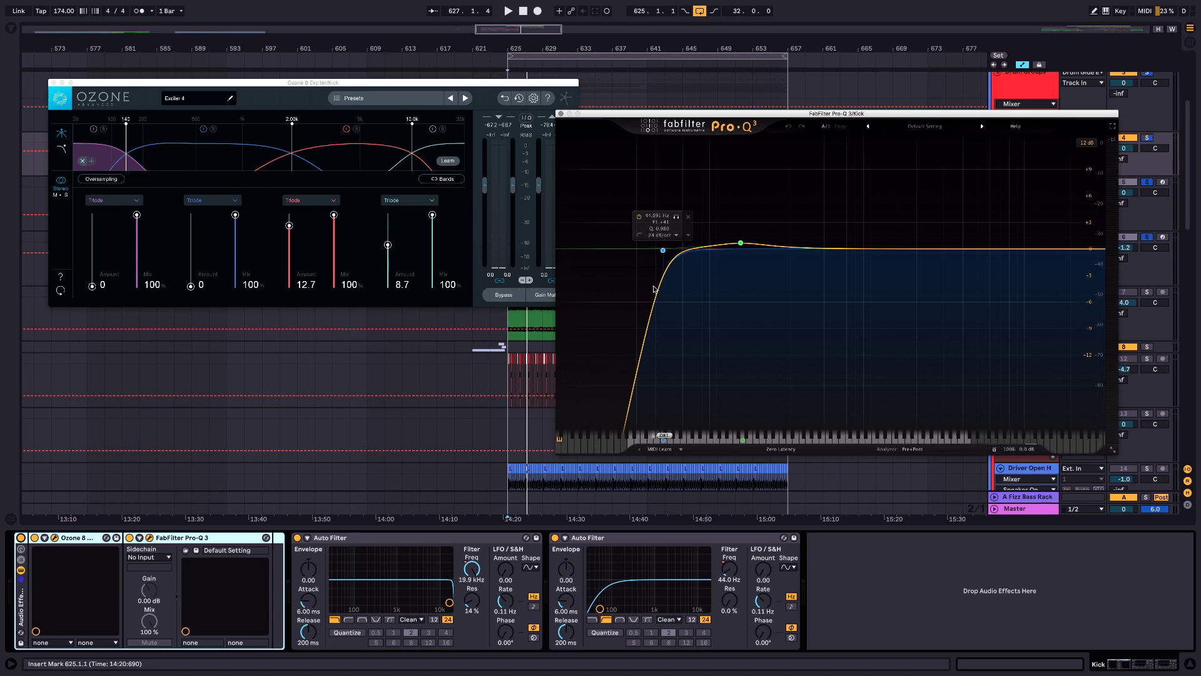
{"action": "left_click", "coordinate": [561, 115]}
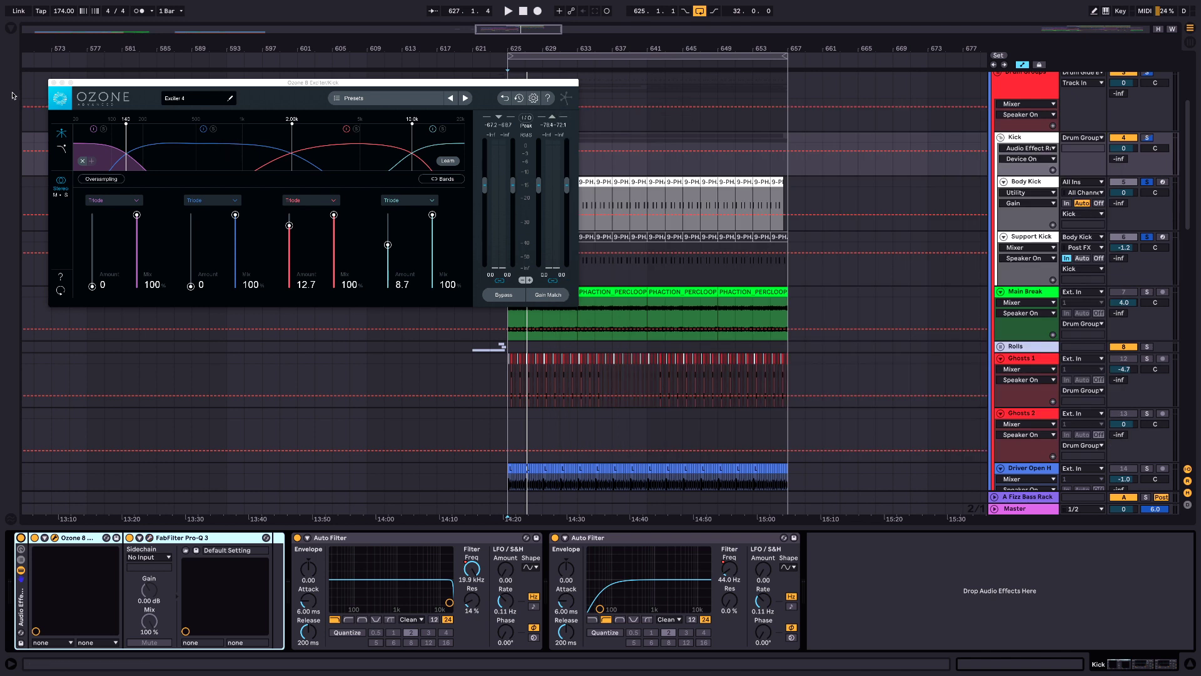
{"action": "left_click", "coordinate": [53, 84]}
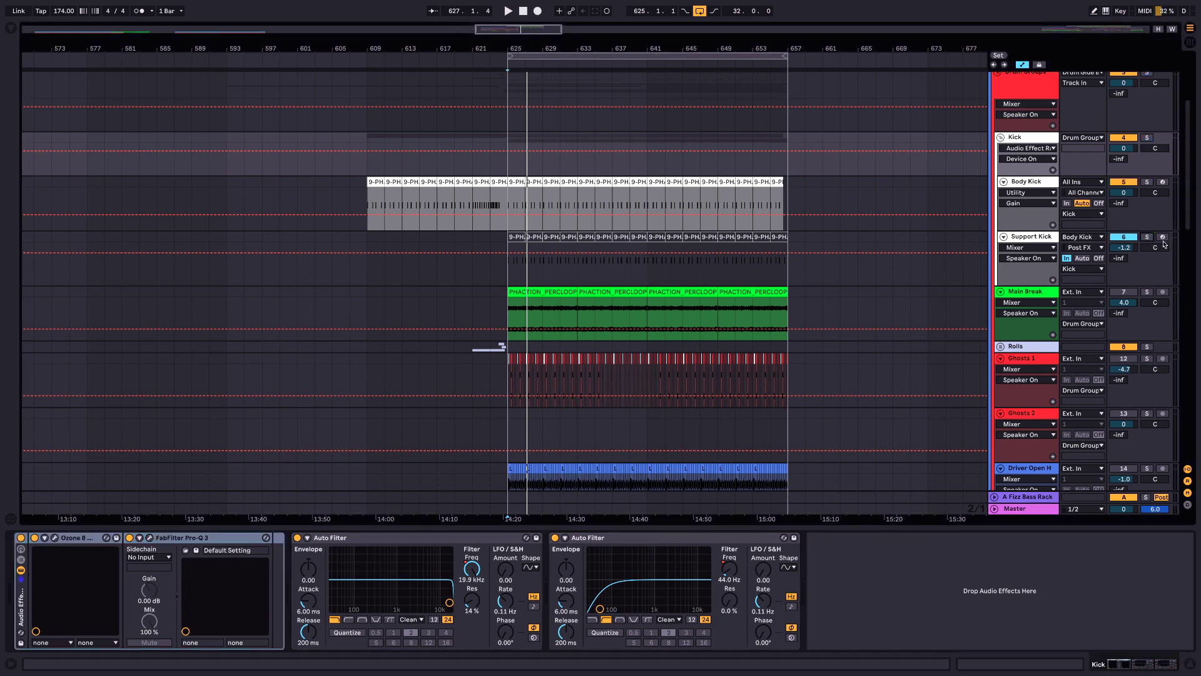
Activate the Main Break track, solo it and play the loop from bar 625.
{"action": "left_click_drag", "start_coordinate": [1186, 193], "coordinate": [1187, 213]}
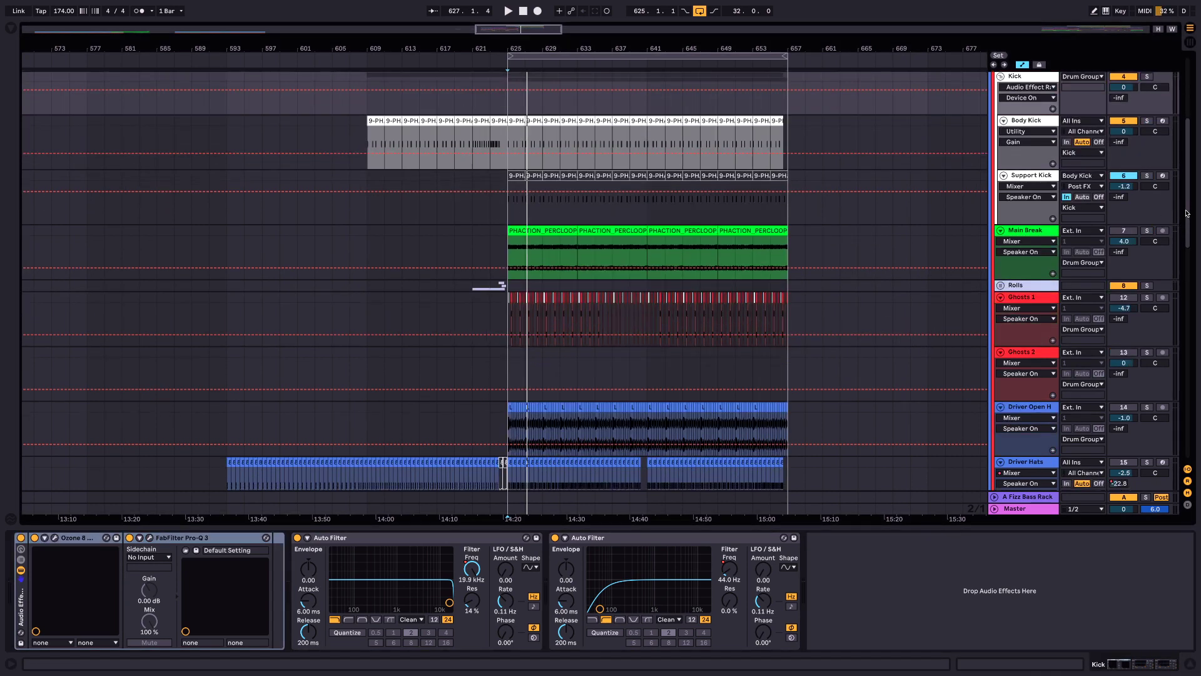
{"action": "left_click", "coordinate": [1121, 232]}
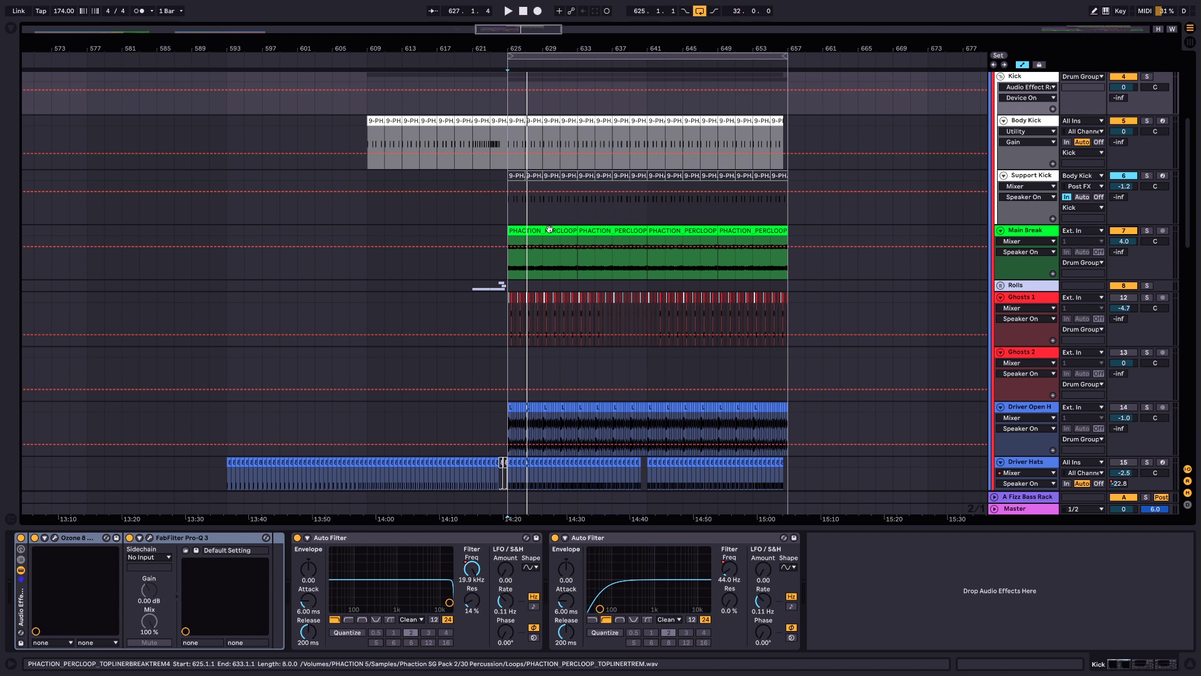
{"action": "left_click", "coordinate": [1149, 231]}
{"action": "key", "text": "space"}
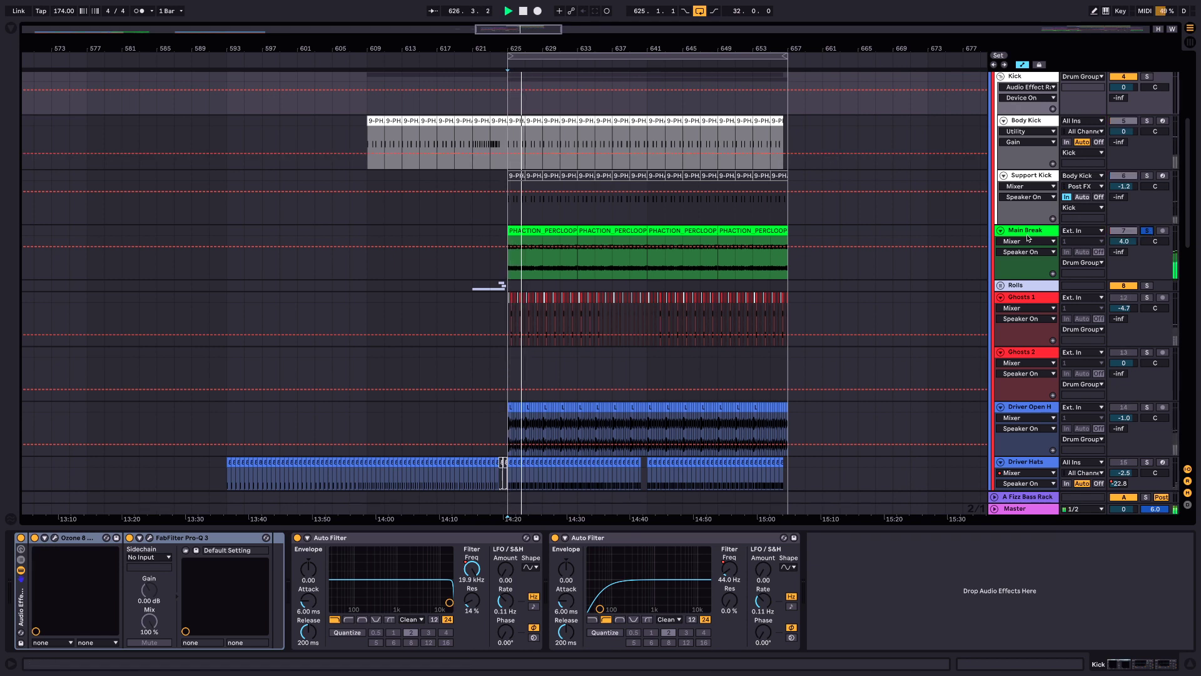
Inspect the first Main Break clip's sample settings and show the soloed track's device chain.
{"action": "left_click", "coordinate": [1148, 231]}
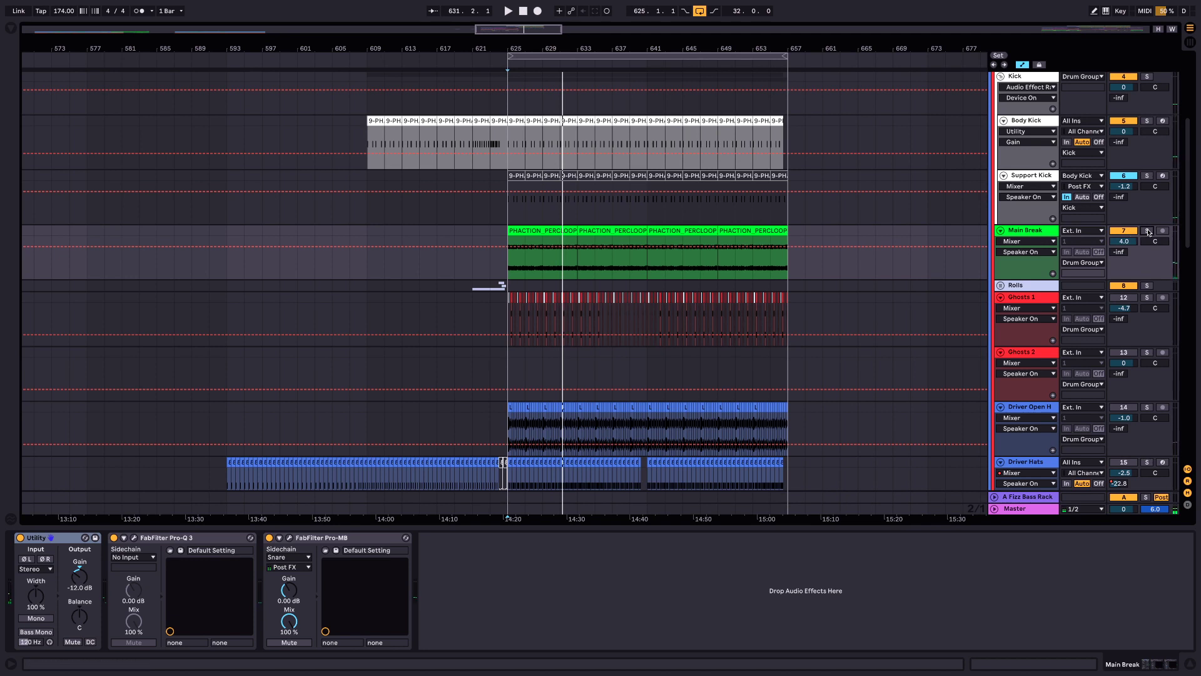
{"action": "left_click", "coordinate": [1147, 231]}
{"action": "left_click", "coordinate": [534, 231]}
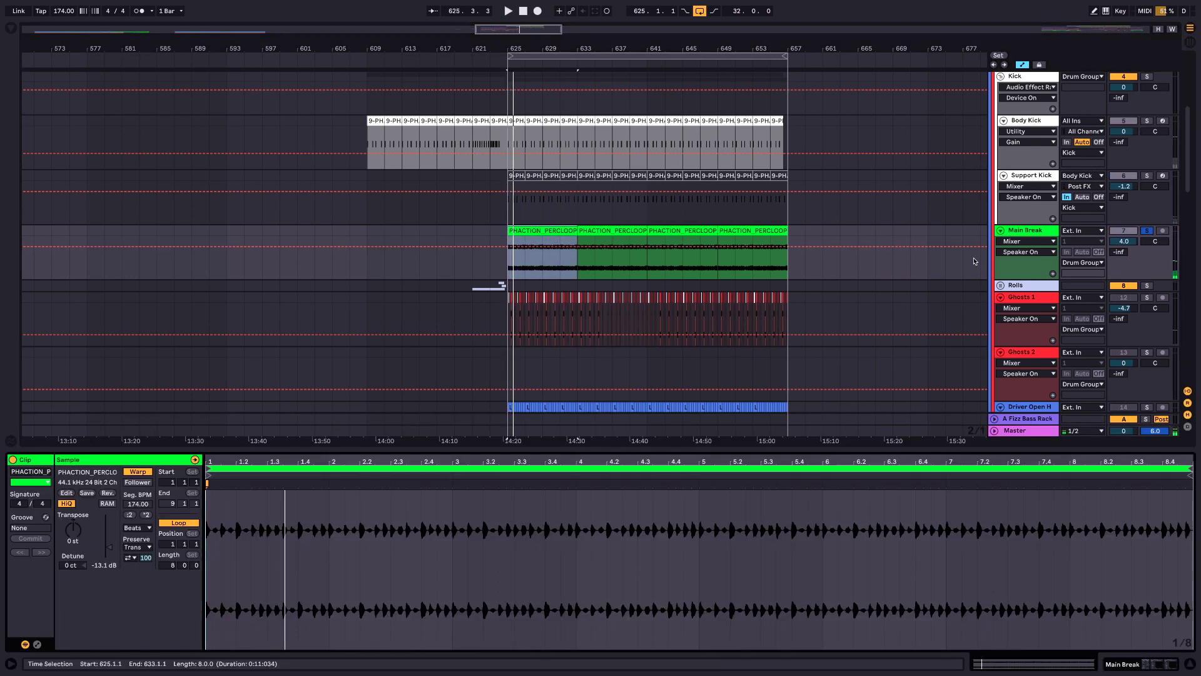
{"action": "left_click", "coordinate": [1028, 230]}
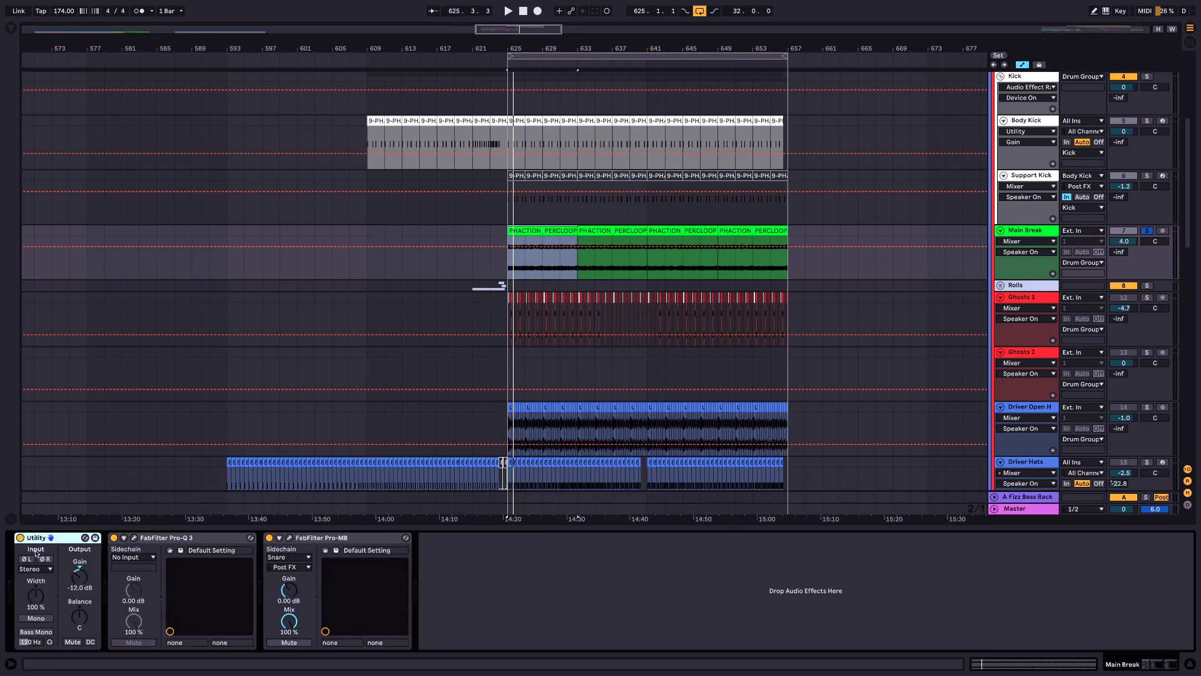
Examine the Main Break's Pro-Q 3 curve and compare the break with the EQ switched off and on.
{"action": "left_click", "coordinate": [133, 539]}
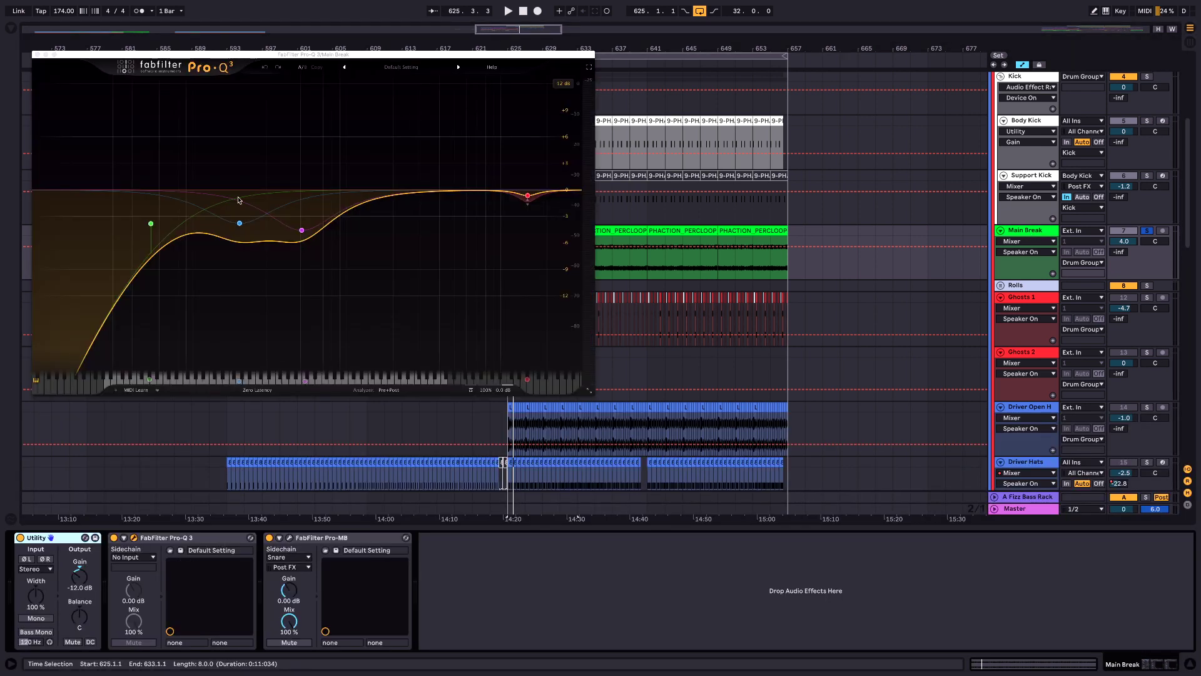
{"action": "left_click", "coordinate": [113, 539]}
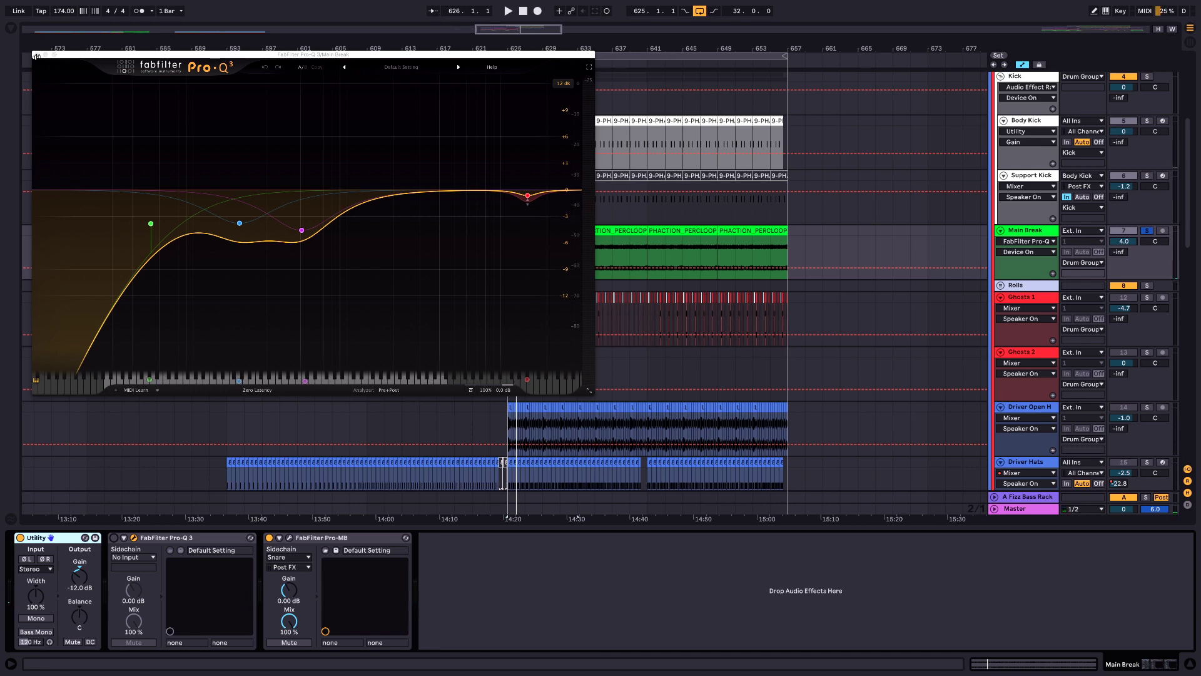
{"action": "left_click", "coordinate": [36, 55]}
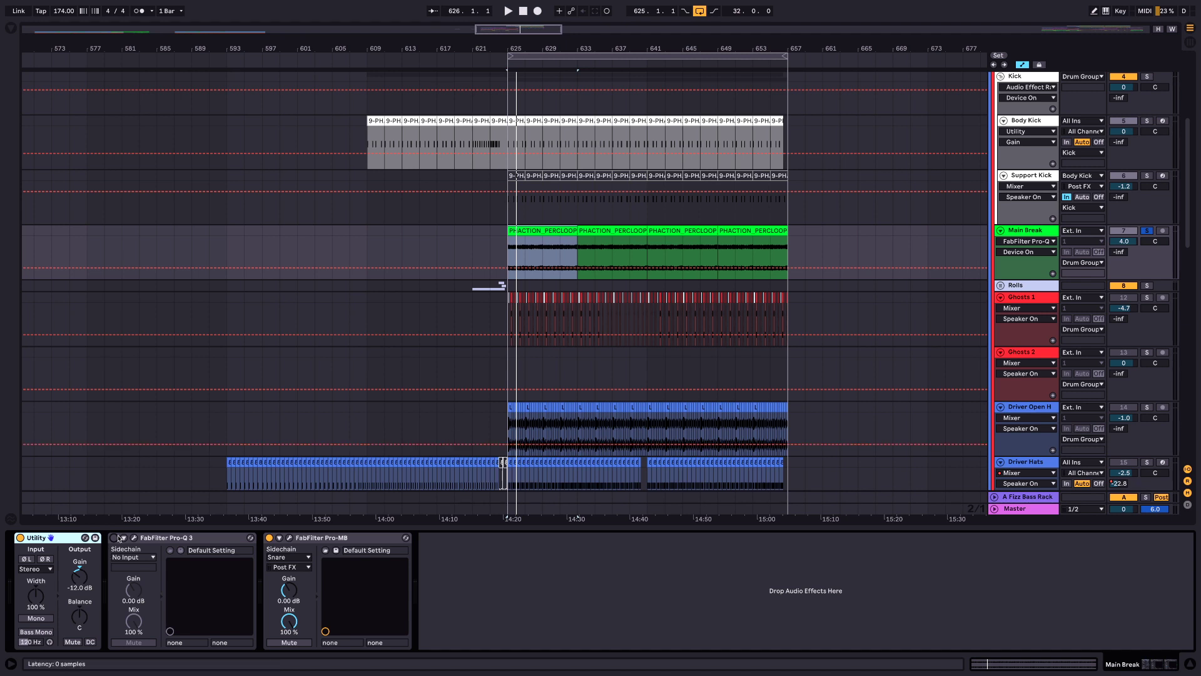
{"action": "key", "text": "space"}
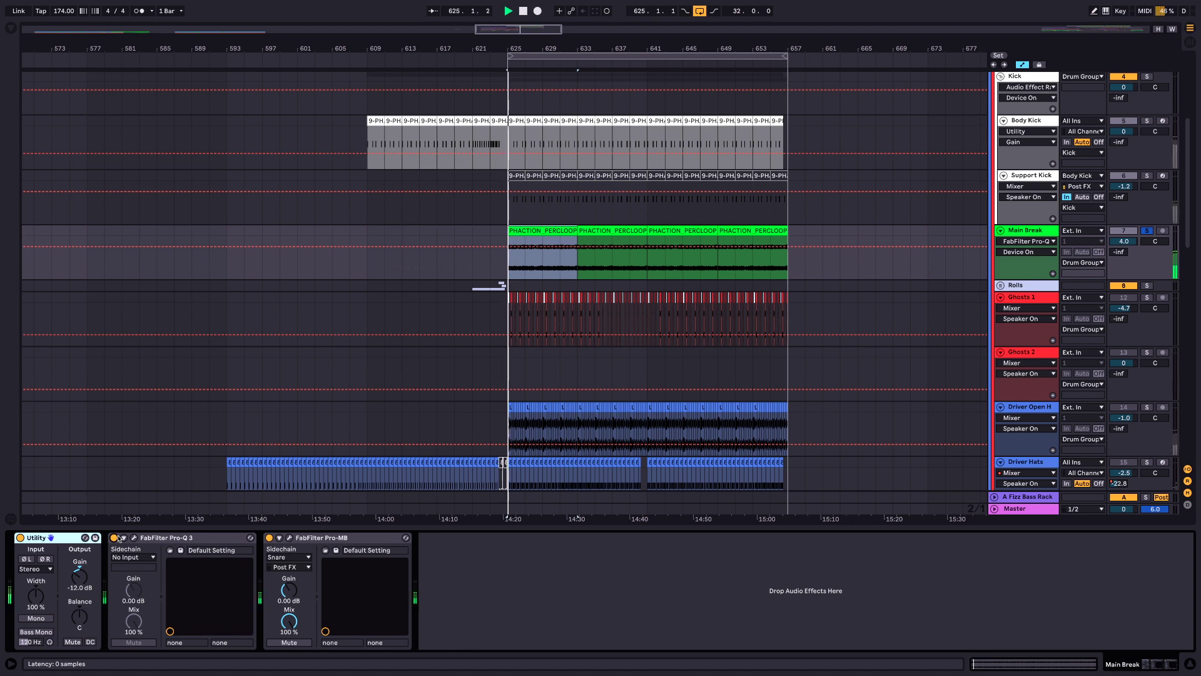
Examine the Snare-sidechained FabFilter Pro-MB band on the Main Break and close its window.
{"action": "left_click", "coordinate": [289, 538]}
{"action": "key", "text": "space"}
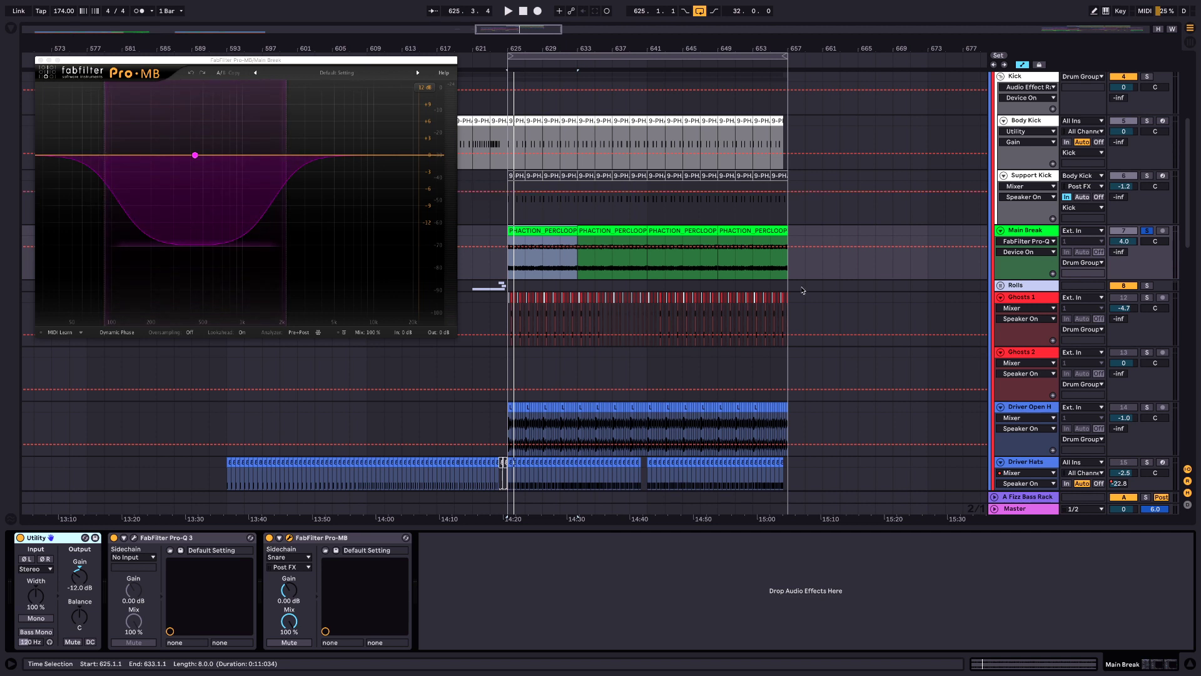
{"action": "left_click", "coordinate": [289, 538]}
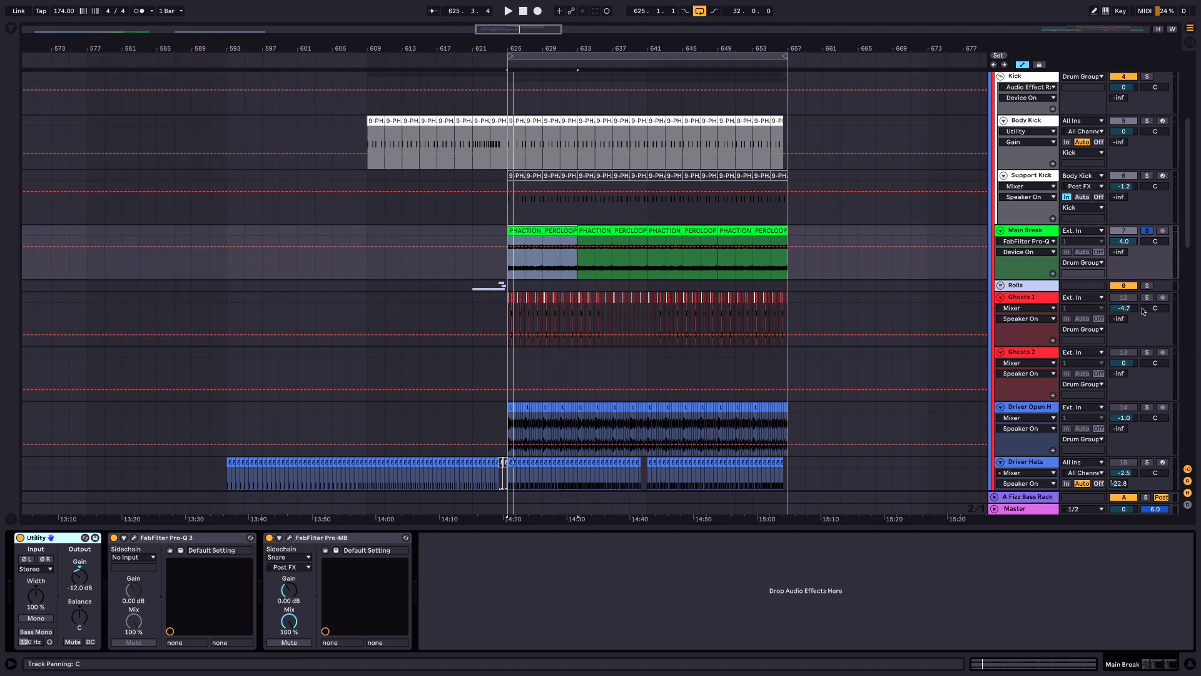
Solo the Driver Hats track in place of the Main Break and play the loop.
{"action": "scroll", "coordinate": [1140, 312], "scroll_direction": "down", "scroll_amount": 3}
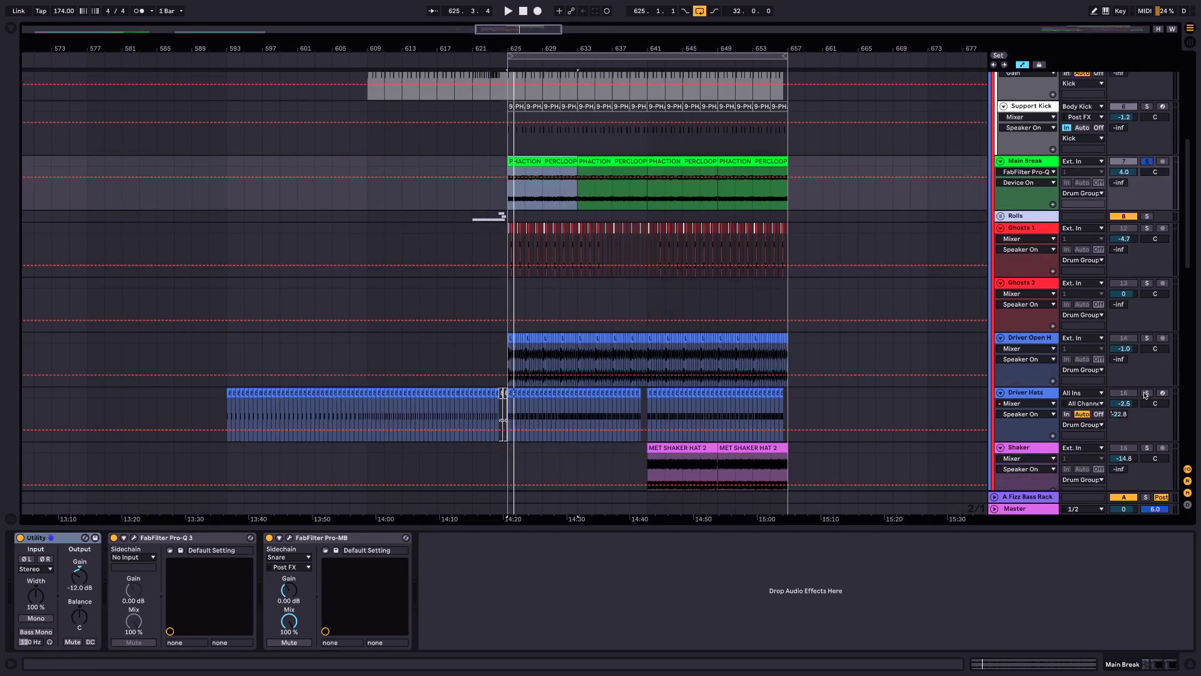
{"action": "key", "text": "space"}
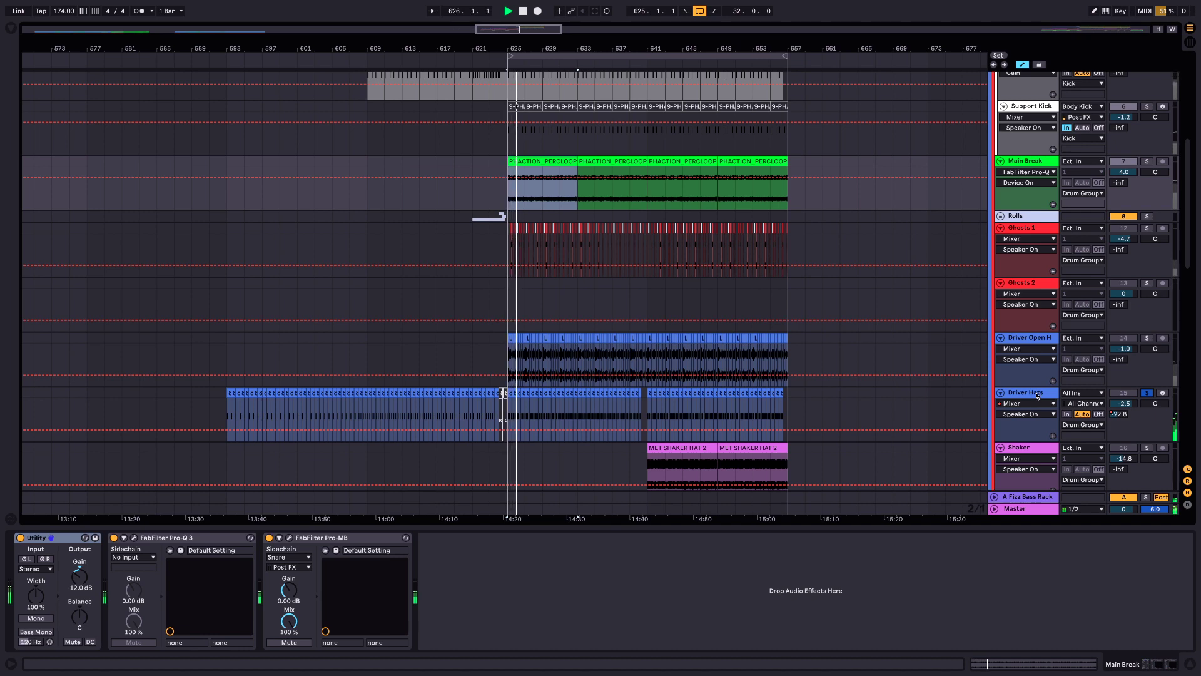
Stop playback and show the device chain of the Driver Hats track.
{"action": "left_click", "coordinate": [1037, 396]}
{"action": "key", "text": "space"}
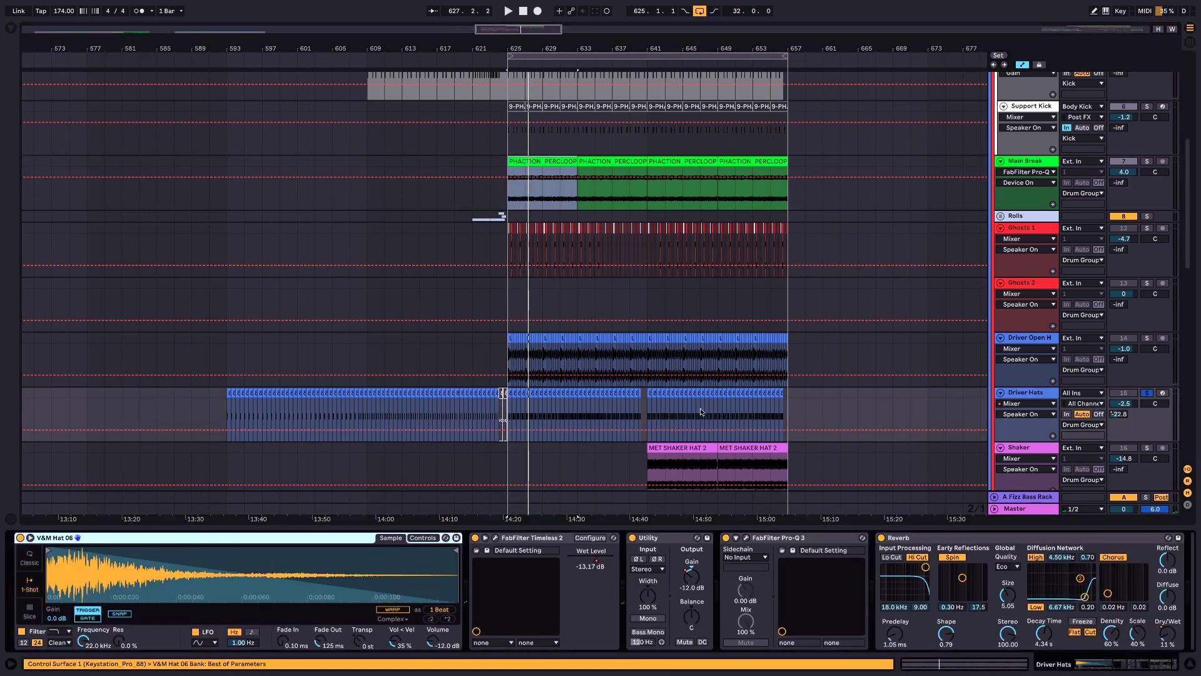
{"action": "scroll", "coordinate": [848, 422], "scroll_direction": "down", "scroll_amount": 2}
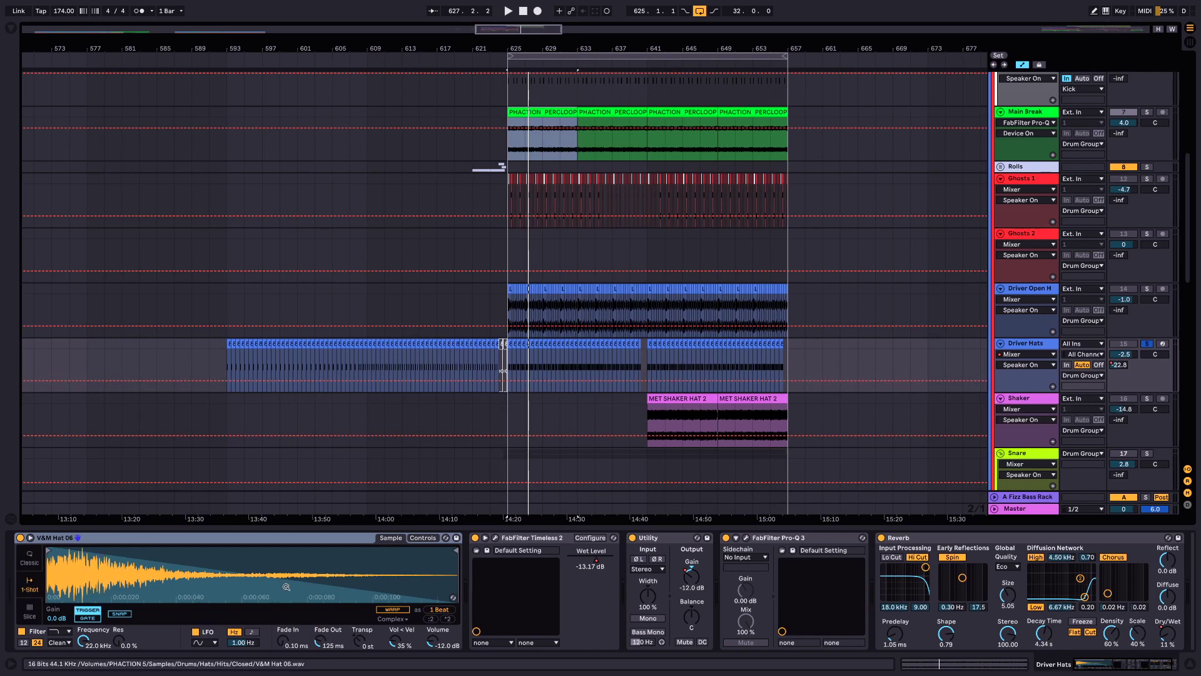
Audition the V&M Hat 06 sample with its Fade Out at 0.00 ms and undo the change.
{"action": "key", "text": "space"}
{"action": "left_click_drag", "start_coordinate": [320, 640], "coordinate": [321, 670]}
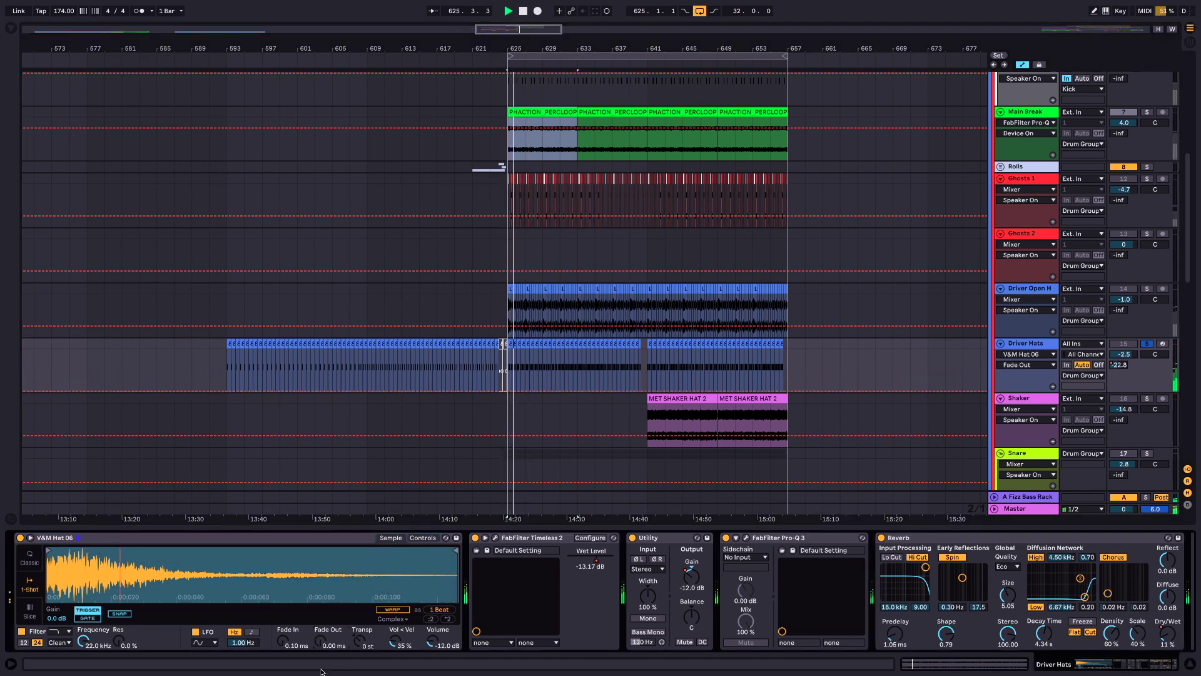
{"action": "key", "text": "space"}
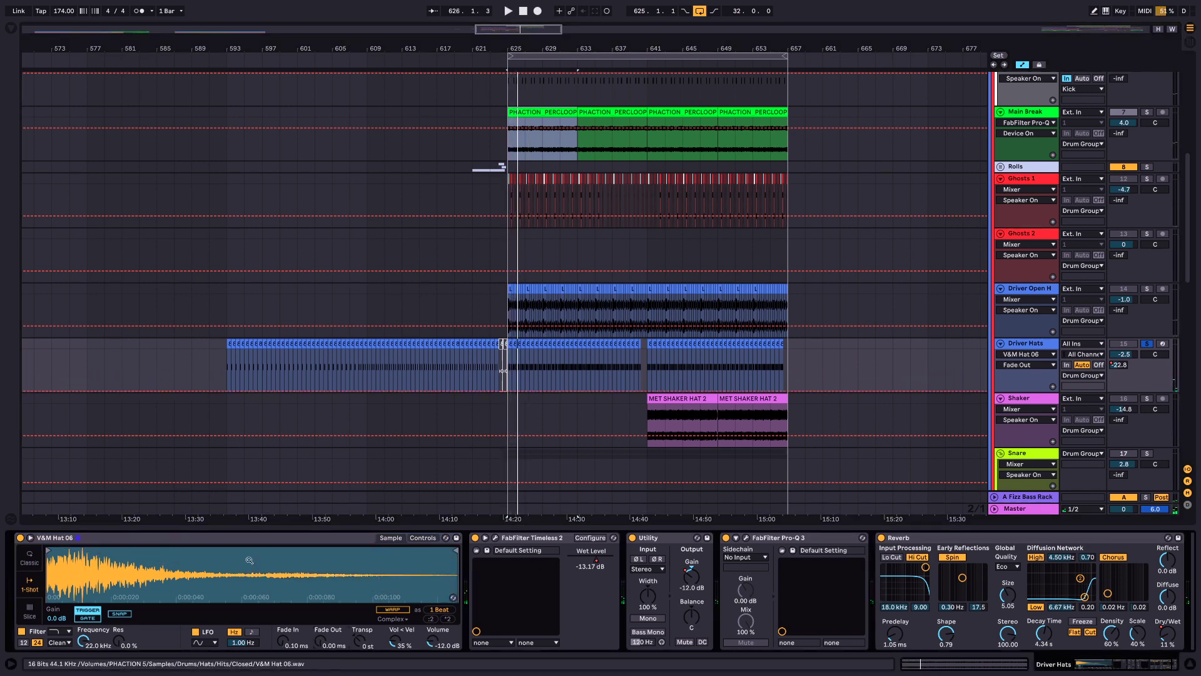
{"action": "key", "text": "space"}
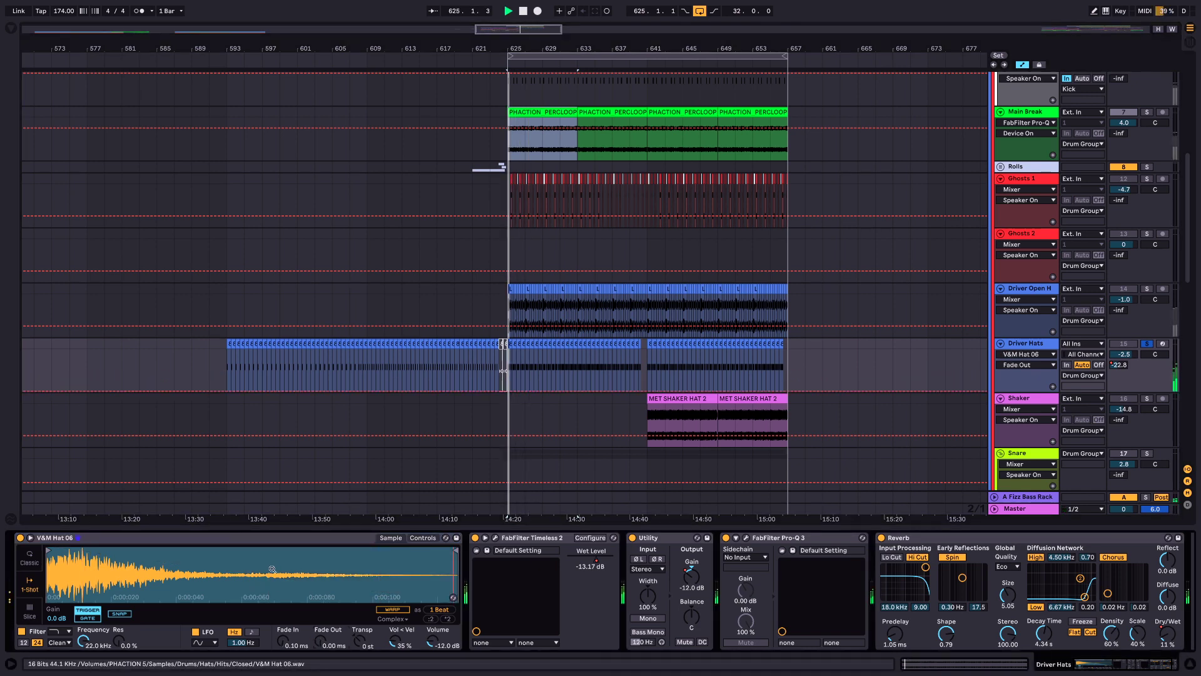
{"action": "key", "text": "ctrl+z"}
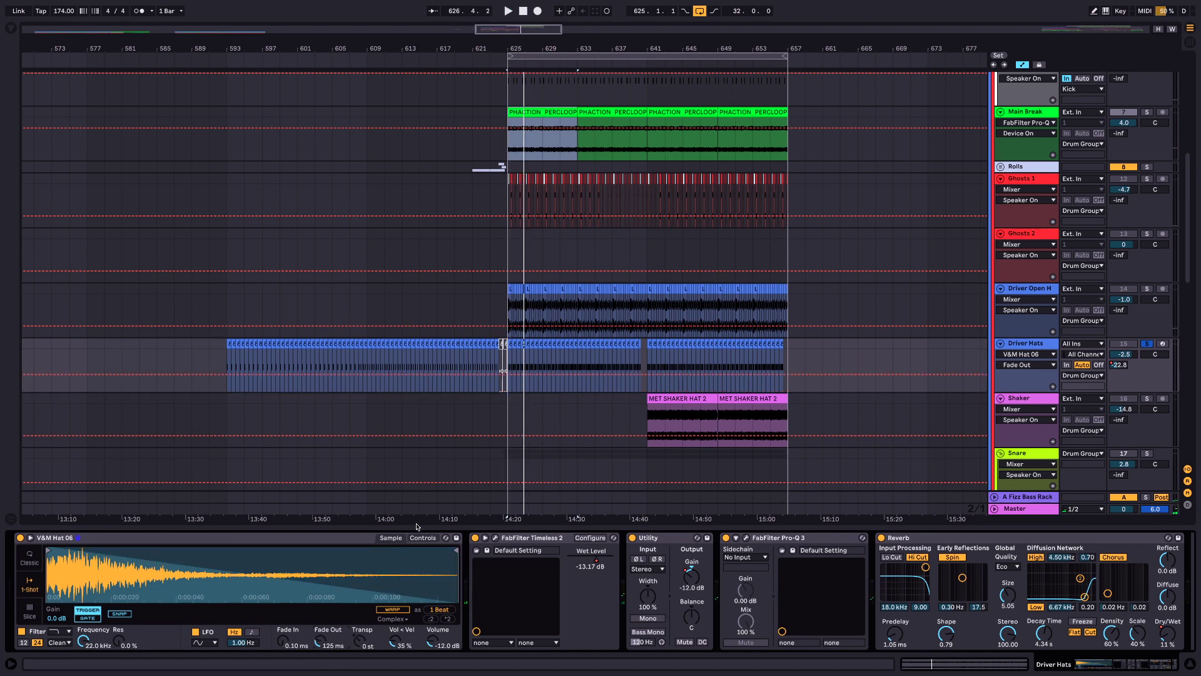
Open the hats' FabFilter Timeless 2, audition its Wet Level at 0.00 dB and restore the overridden automation.
{"action": "left_click", "coordinate": [494, 539]}
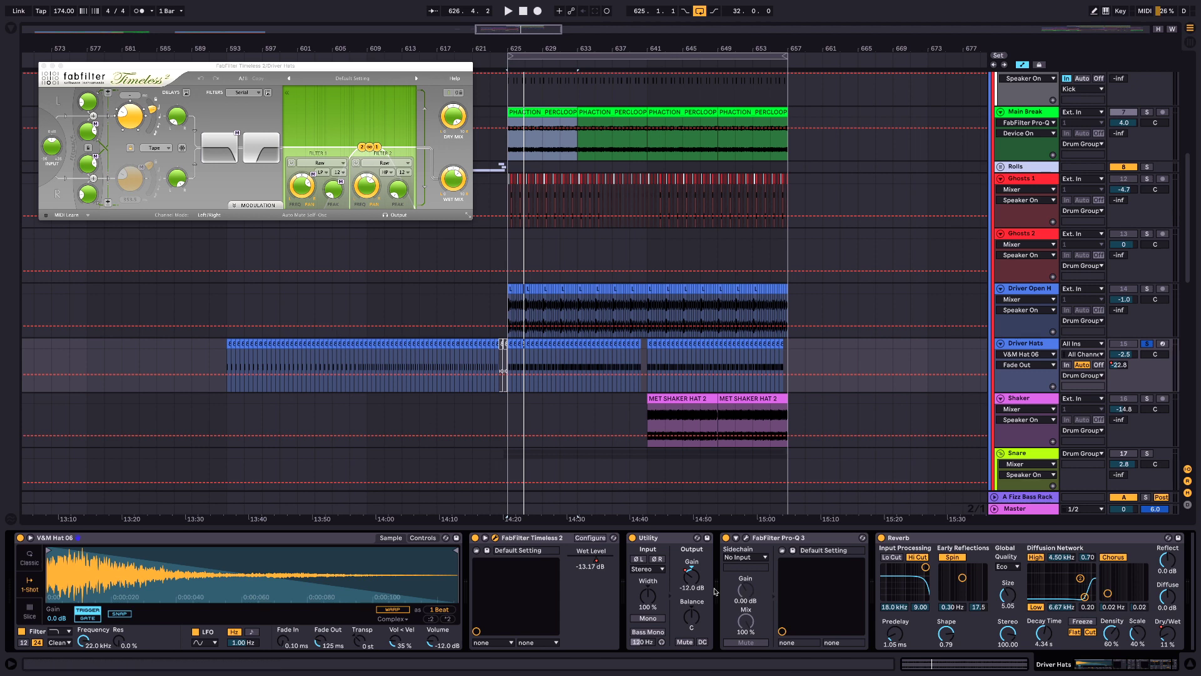
{"action": "key", "text": "space"}
{"action": "left_click_drag", "start_coordinate": [597, 560], "coordinate": [613, 560]}
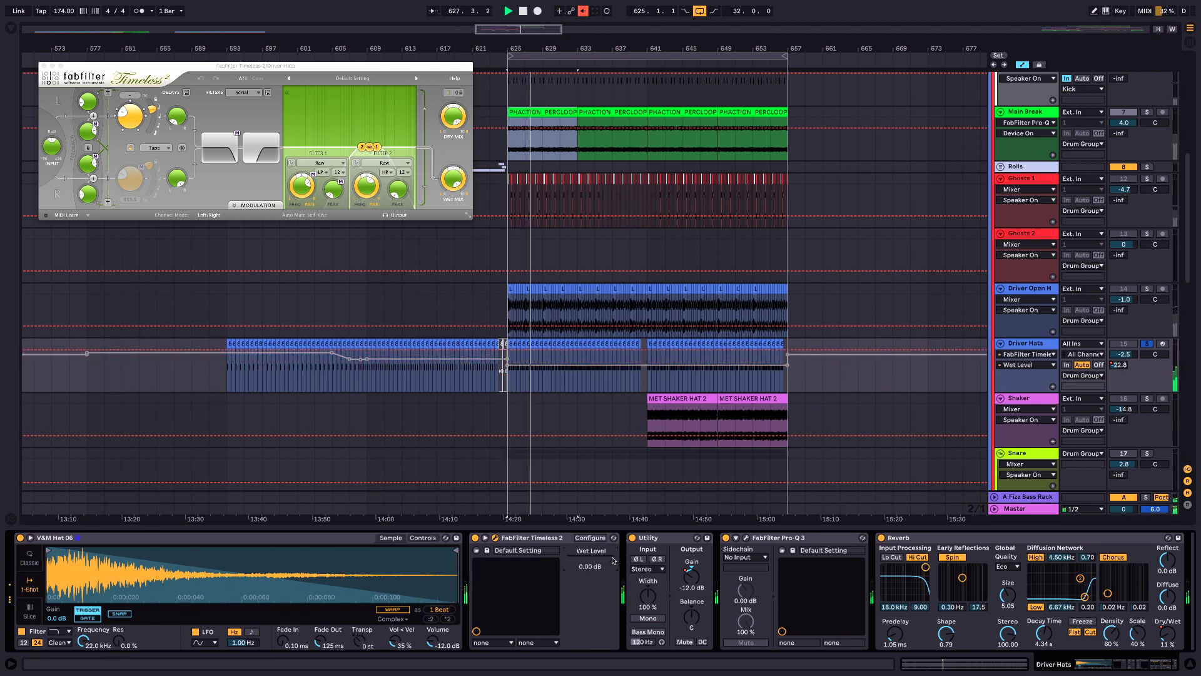
{"action": "key", "text": "space"}
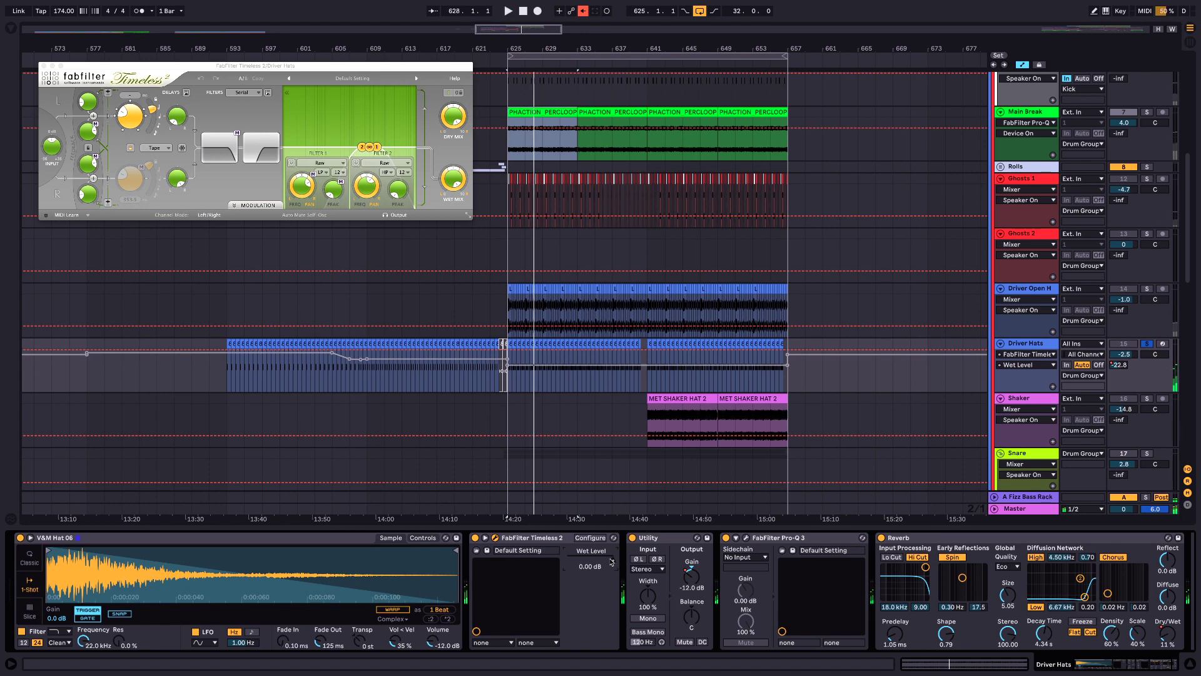
{"action": "left_click", "coordinate": [582, 11]}
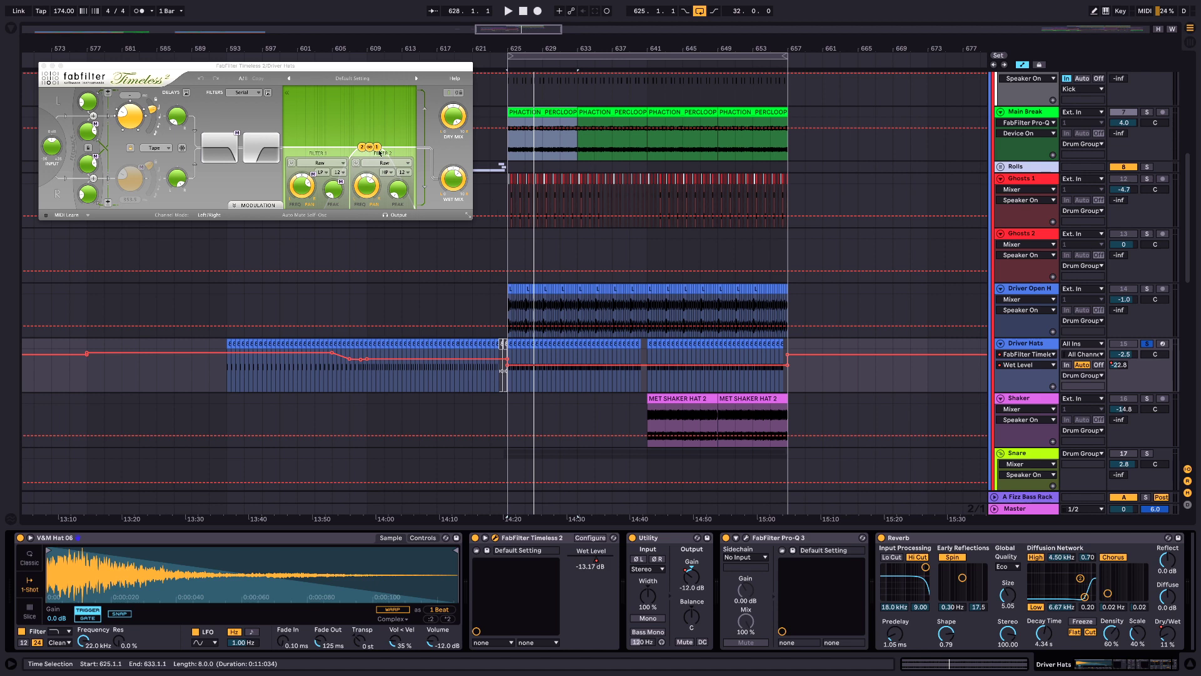
Audition a changed Delay 1 Sync setting in Timeless 2 while the Driver Hats play.
{"action": "mouse_move", "coordinate": [129, 113]}
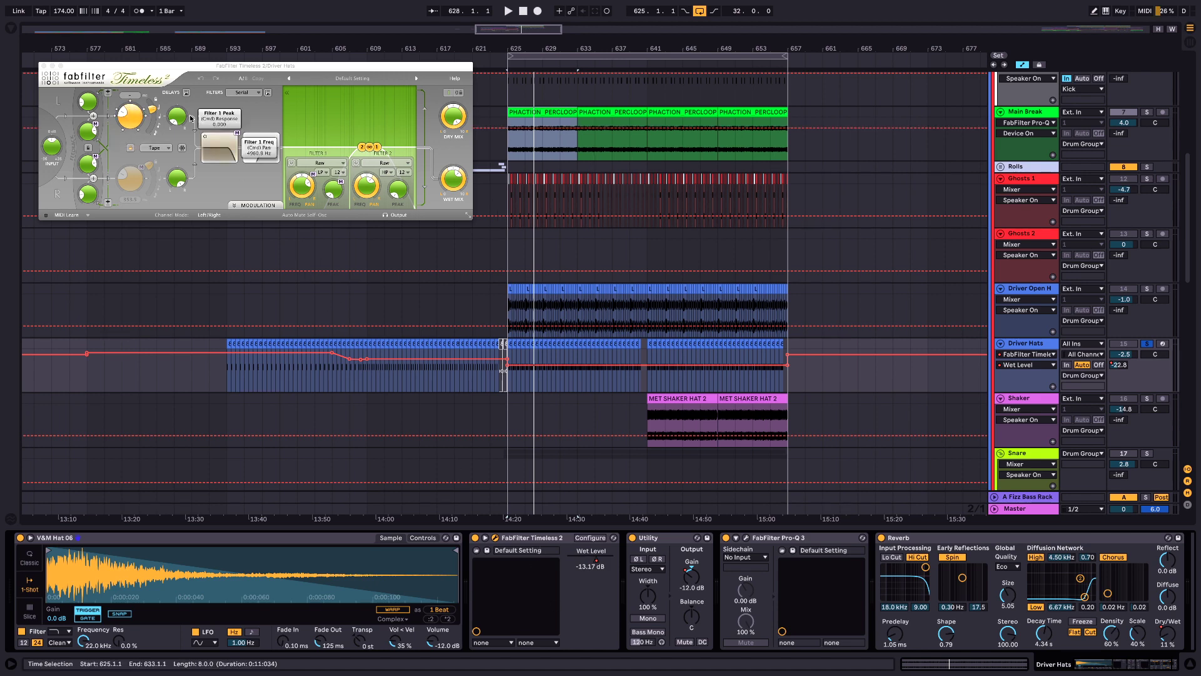
{"action": "left_click", "coordinate": [144, 111]}
{"action": "key", "text": "space"}
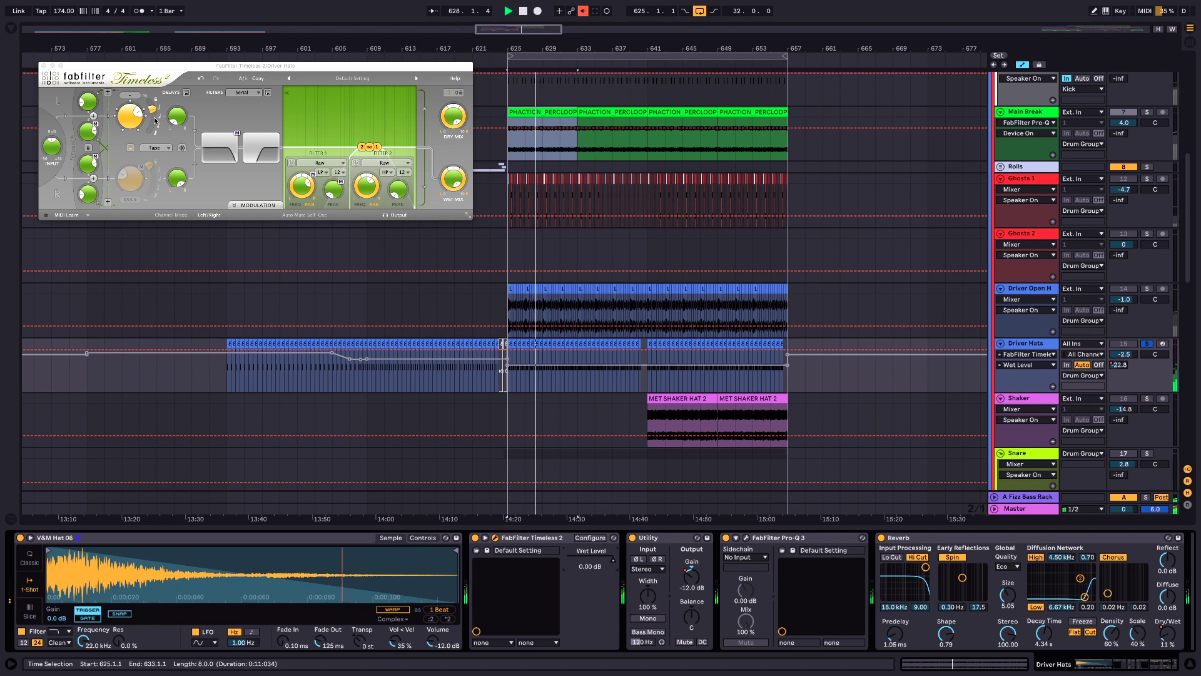
{"action": "left_click", "coordinate": [153, 116]}
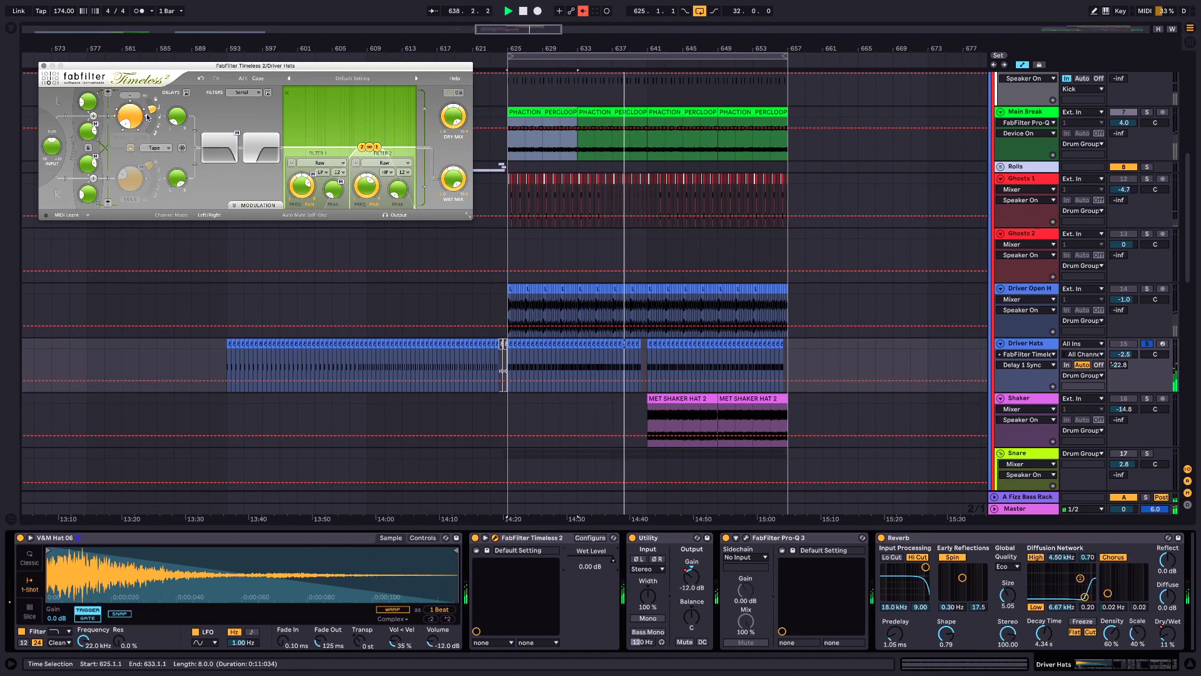
{"action": "key", "text": "space"}
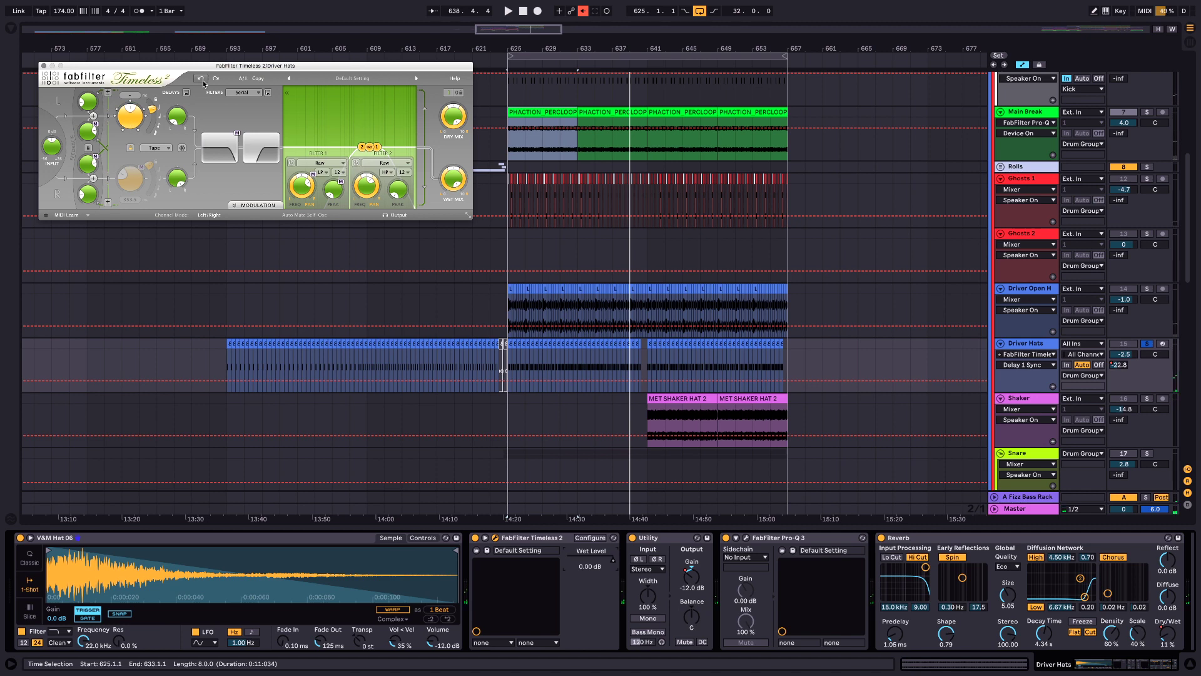
Undo the Timeless 2 delay changes, replay the hats and re-enable the overridden automation.
{"action": "left_click", "coordinate": [202, 81]}
{"action": "left_click", "coordinate": [203, 80]}
{"action": "left_click", "coordinate": [203, 80]}
{"action": "key", "text": "space"}
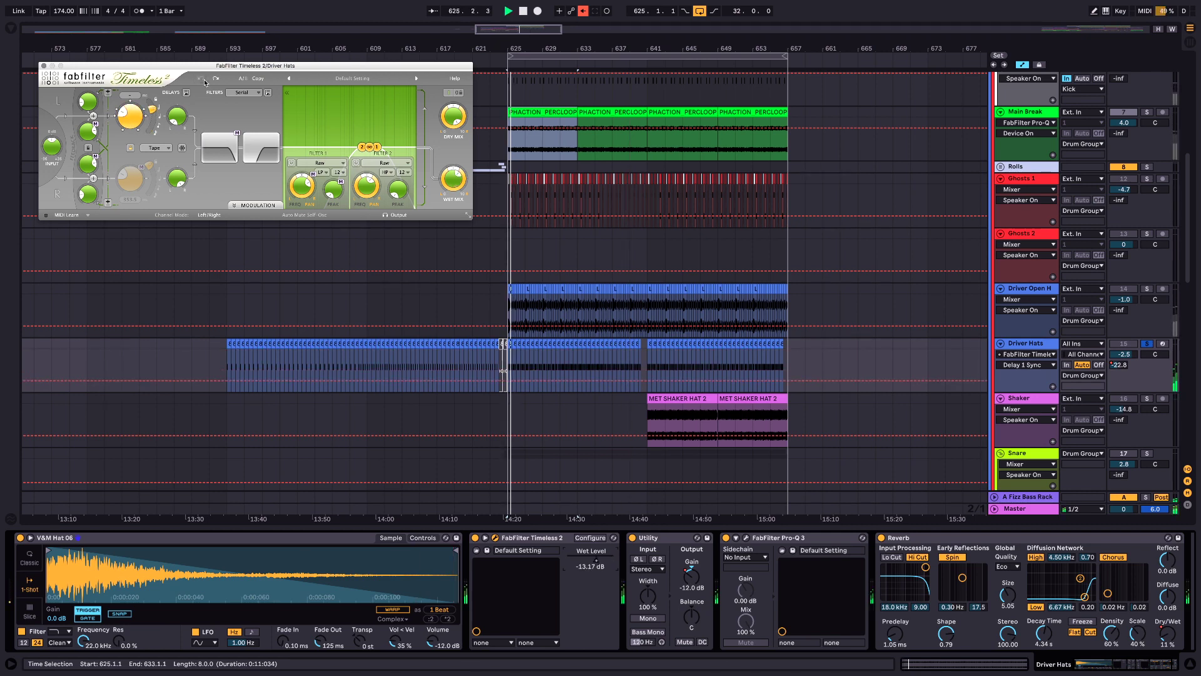
{"action": "key", "text": "space"}
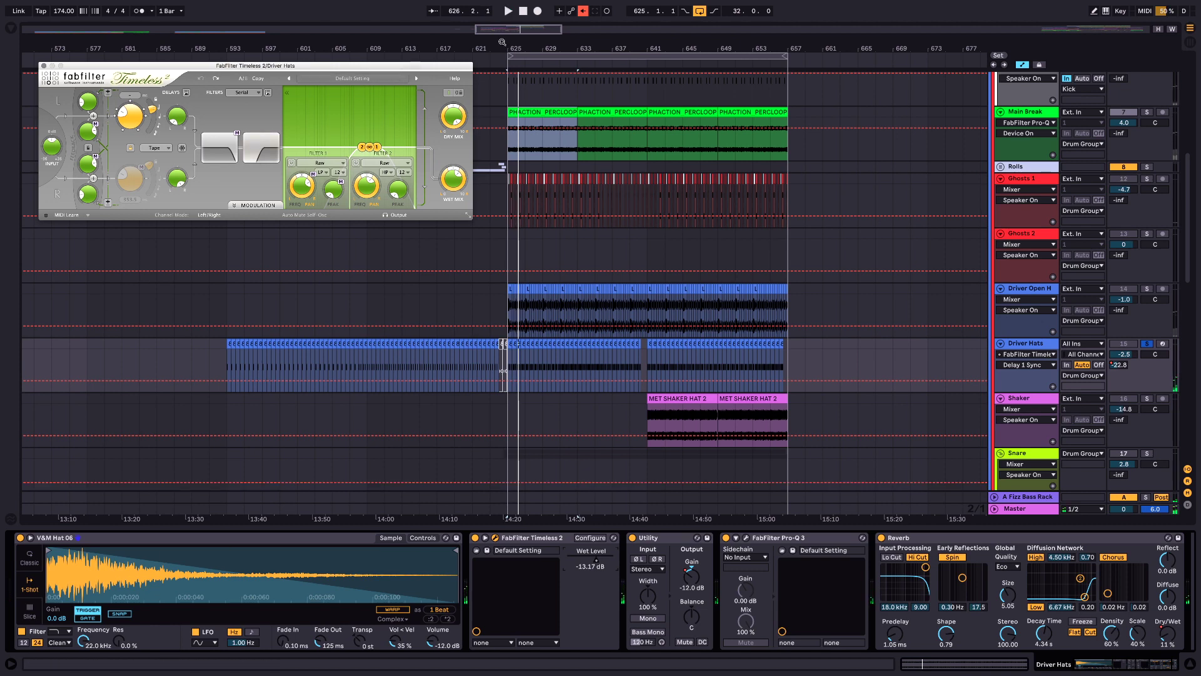
{"action": "left_click", "coordinate": [583, 12]}
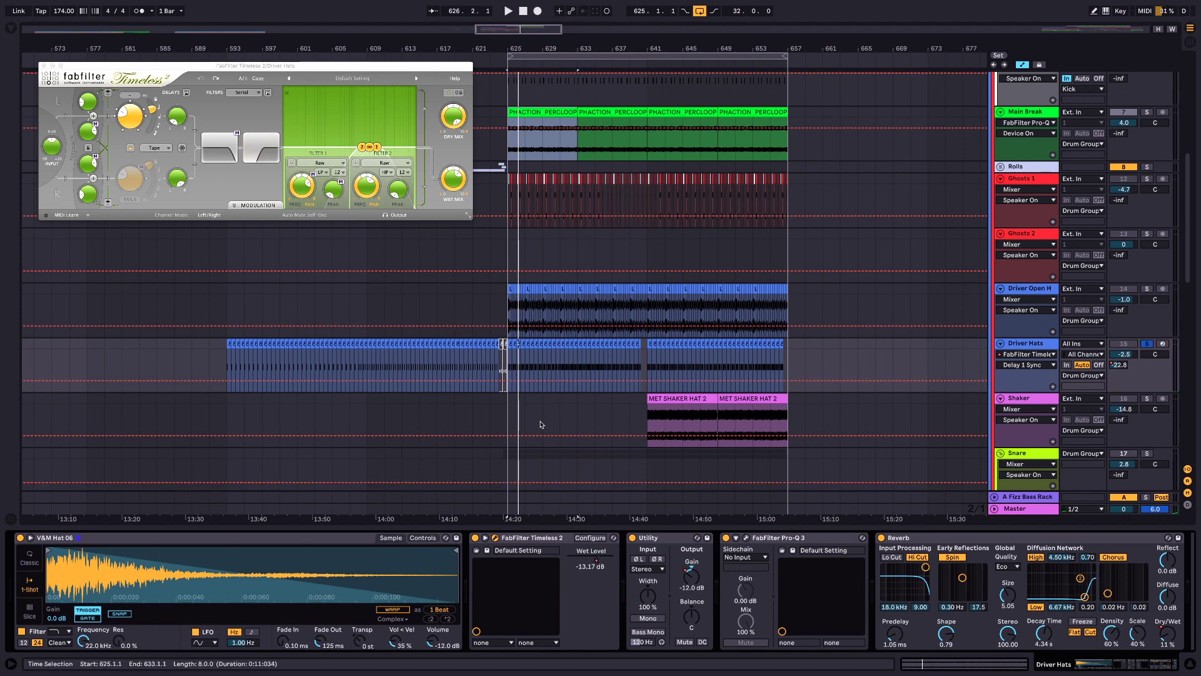
Show the Timeless 2 Wet Level automation on Driver Hats and play the part from bar 593.
{"action": "left_click", "coordinate": [599, 562]}
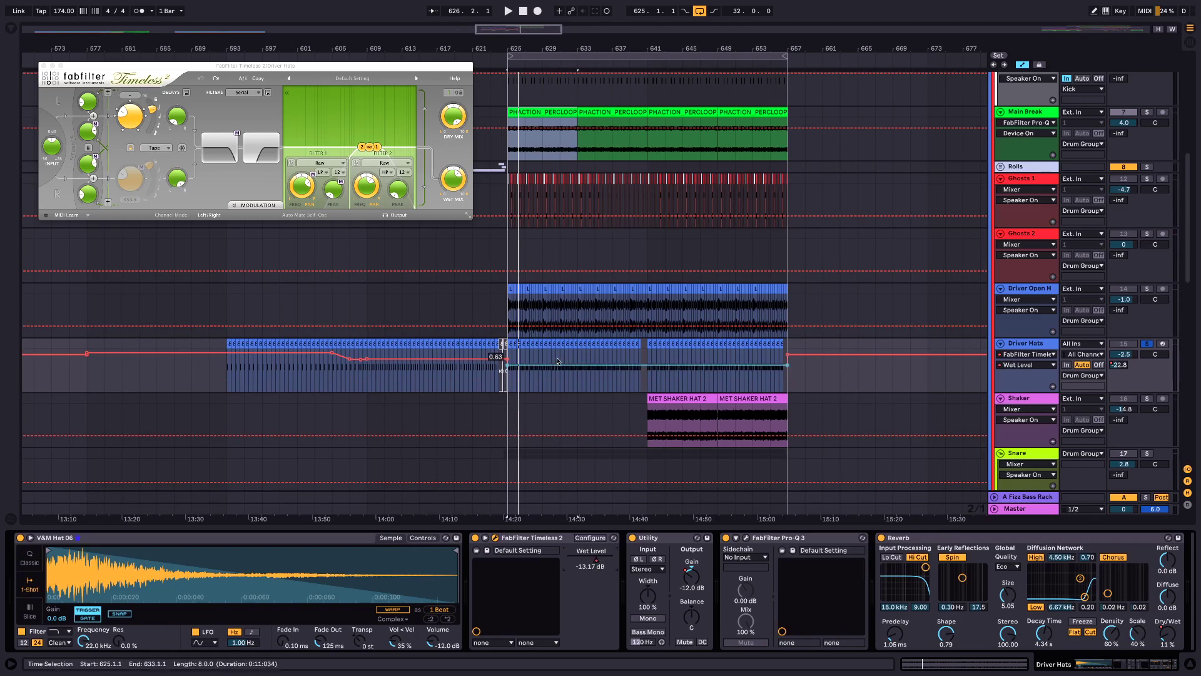
{"action": "left_click", "coordinate": [226, 389]}
{"action": "key", "text": "space"}
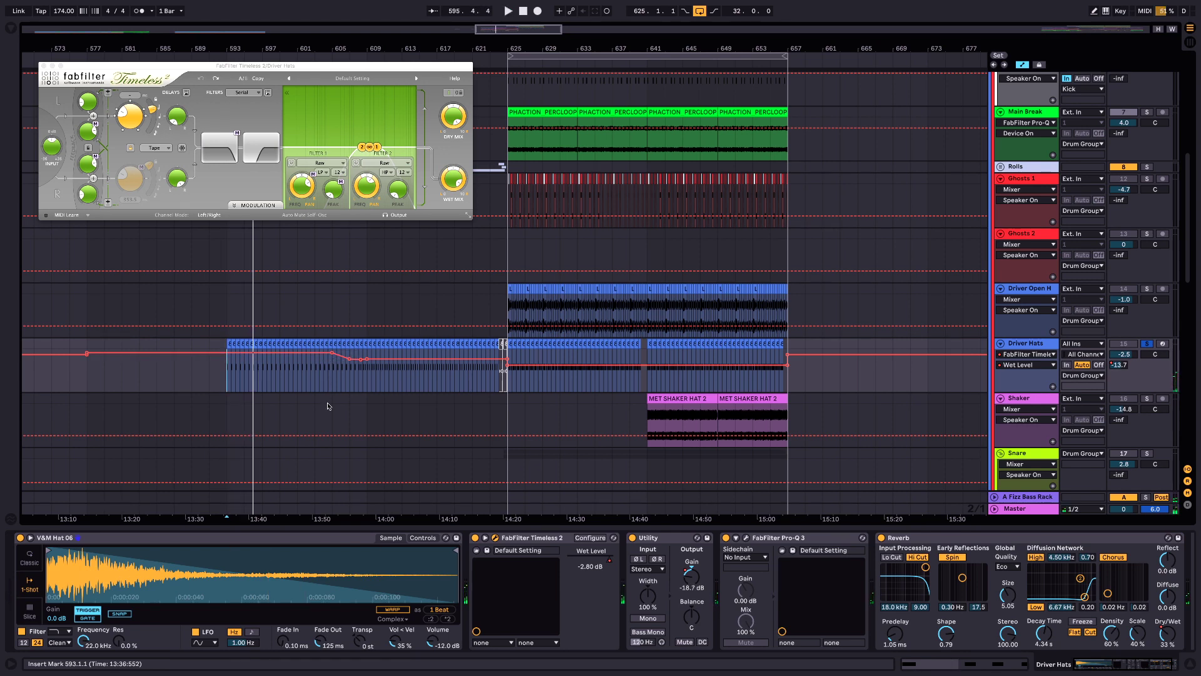
Play the hats from bar 609 with the Wet Level automation there lowered to 0.00, and undo that edit.
{"action": "left_click", "coordinate": [369, 383]}
{"action": "key", "text": "space"}
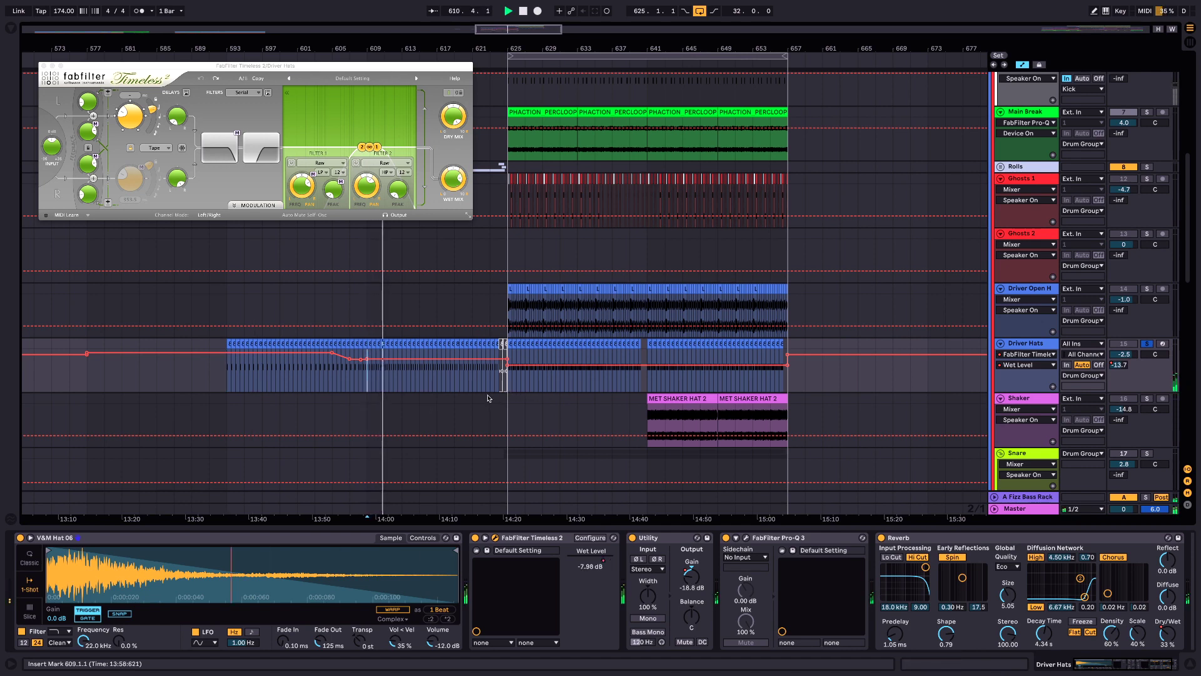
{"action": "left_click_drag", "start_coordinate": [478, 369], "coordinate": [486, 396]}
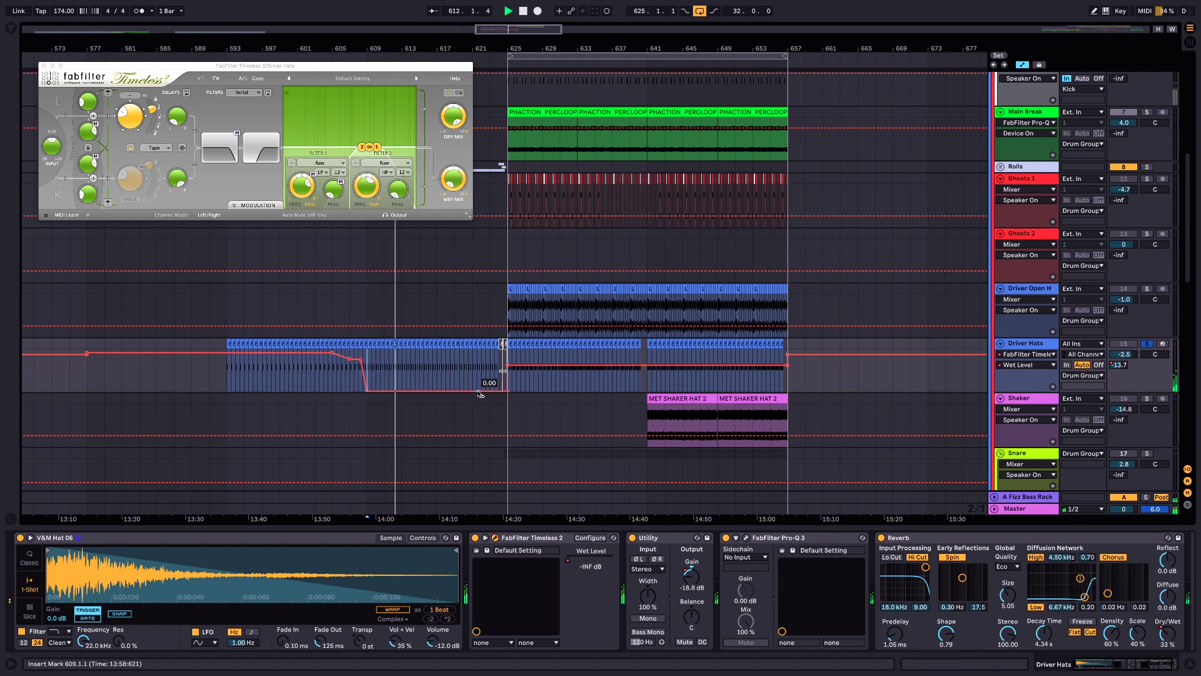
{"action": "key", "text": "ctrl+z"}
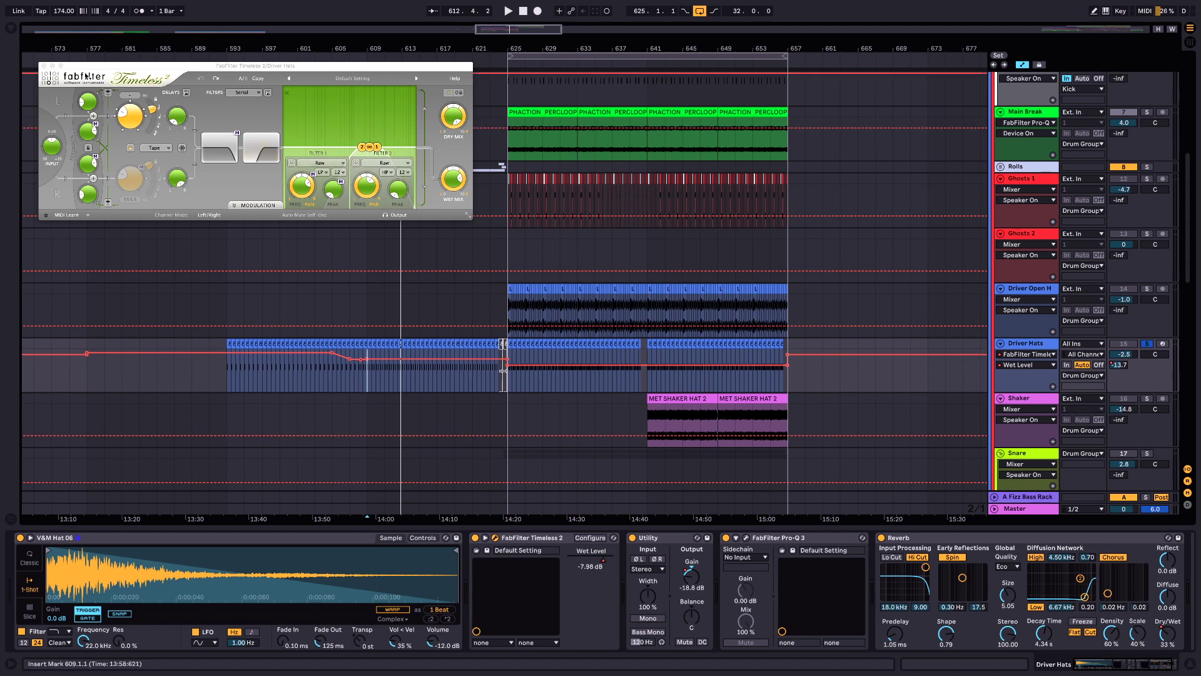
Close Timeless 2, examine the Driver Hats' Pro-Q 3 curve during playback and close its window.
{"action": "left_click", "coordinate": [45, 67]}
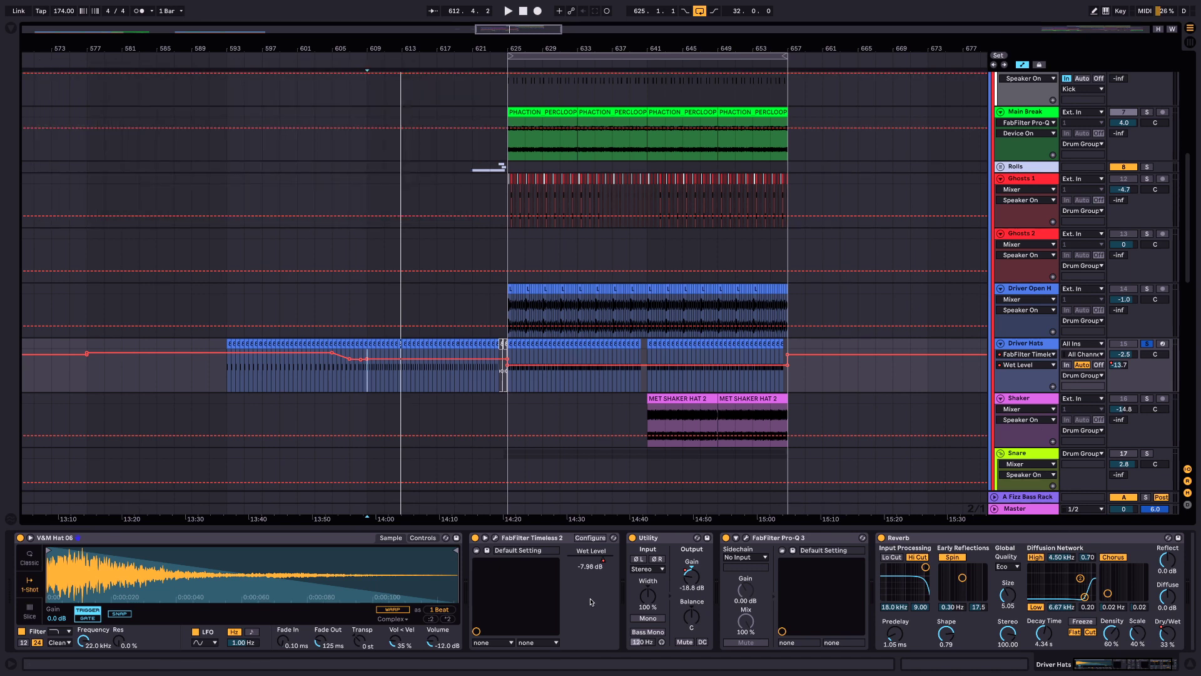
{"action": "left_click", "coordinate": [746, 539]}
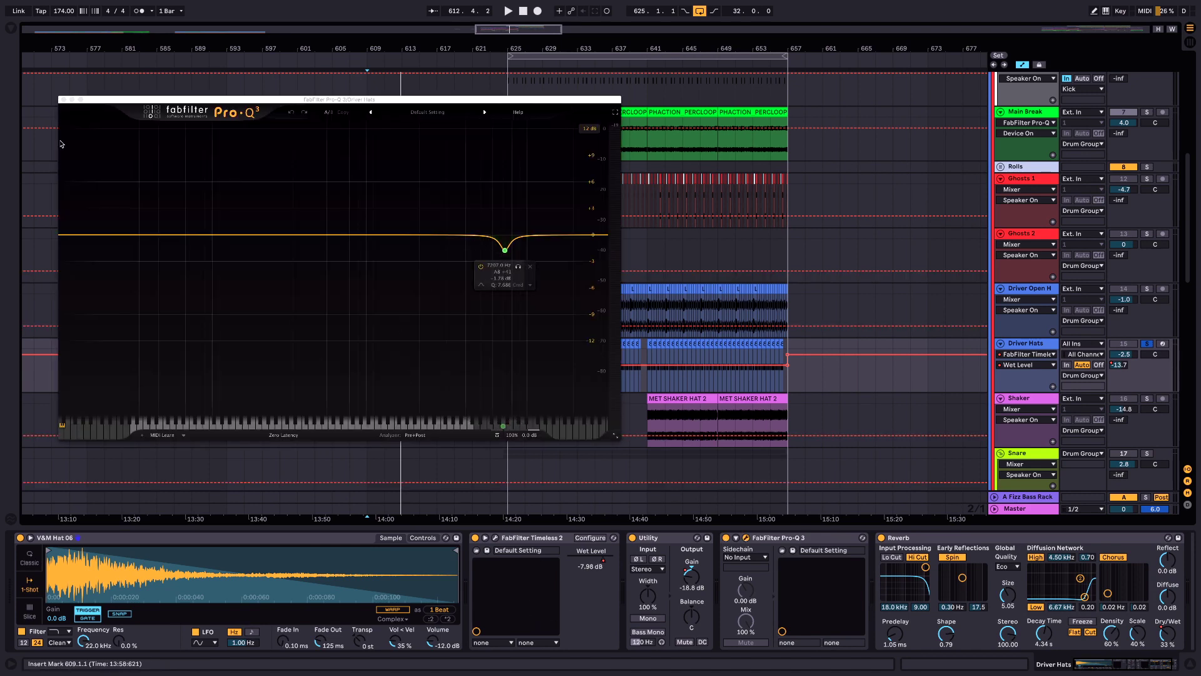
{"action": "key", "text": "space"}
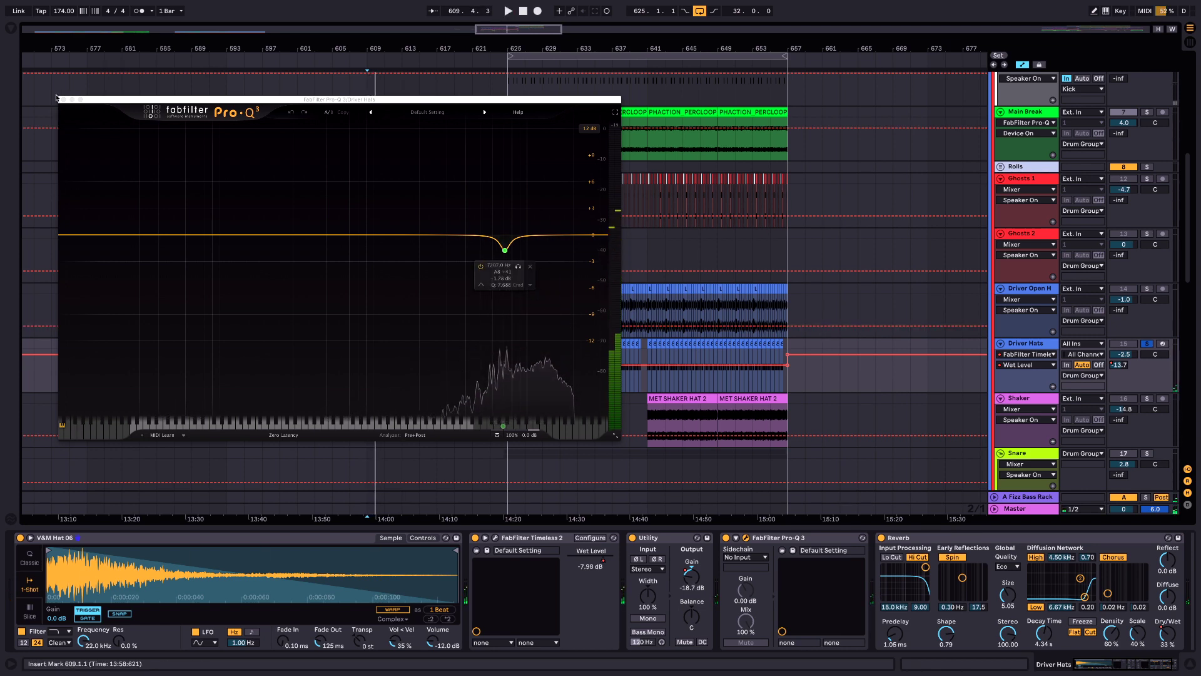
{"action": "left_click", "coordinate": [63, 99]}
Inspect the Driver Hats' Reverb Dry/Wet and send A automation, and show the A Fizz Bass Rack return's device chain.
{"action": "left_click", "coordinate": [1113, 663]}
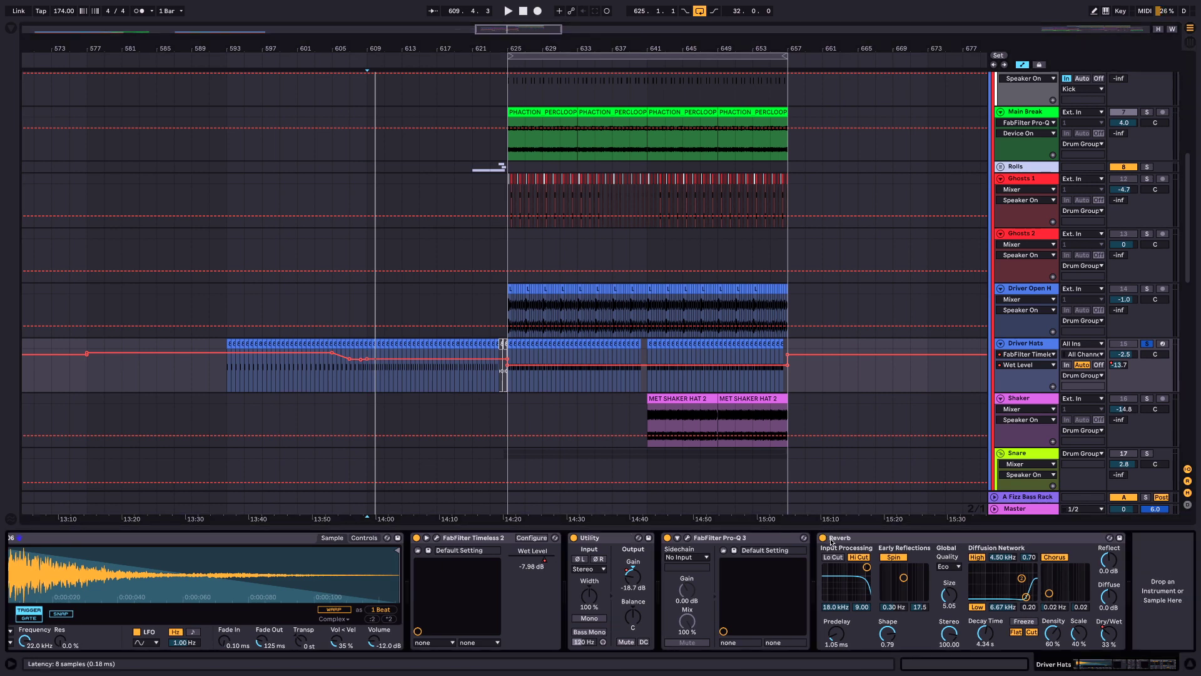
{"action": "left_click", "coordinate": [1102, 633]}
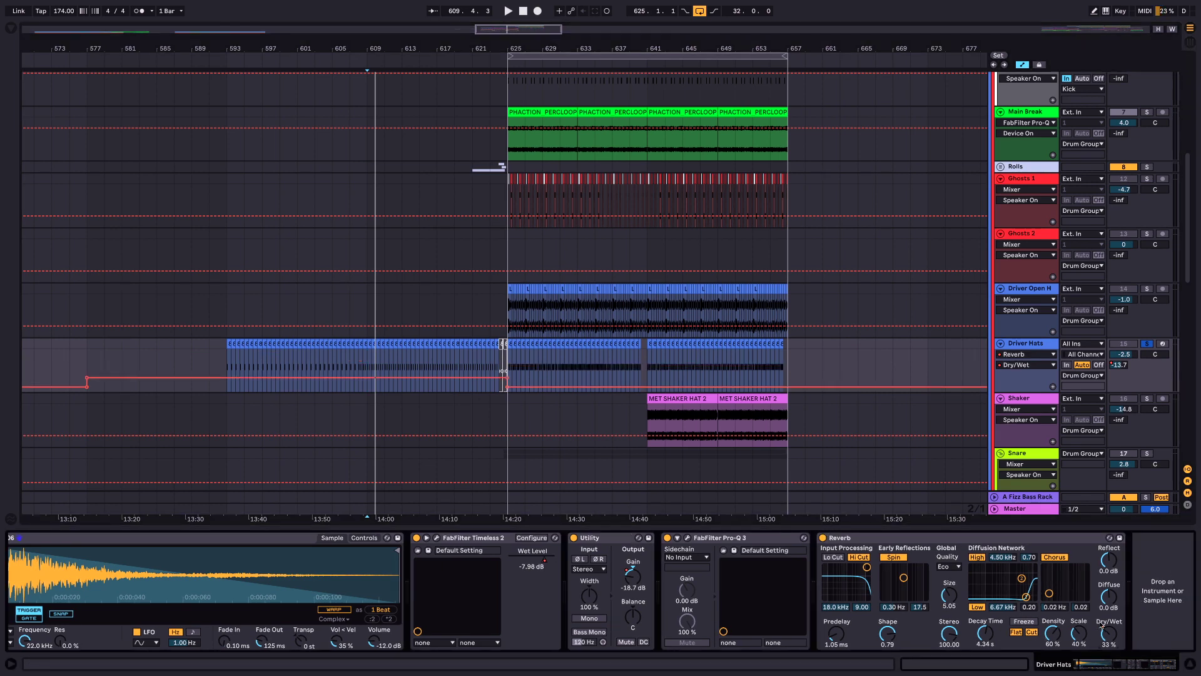
{"action": "left_click", "coordinate": [1118, 368]}
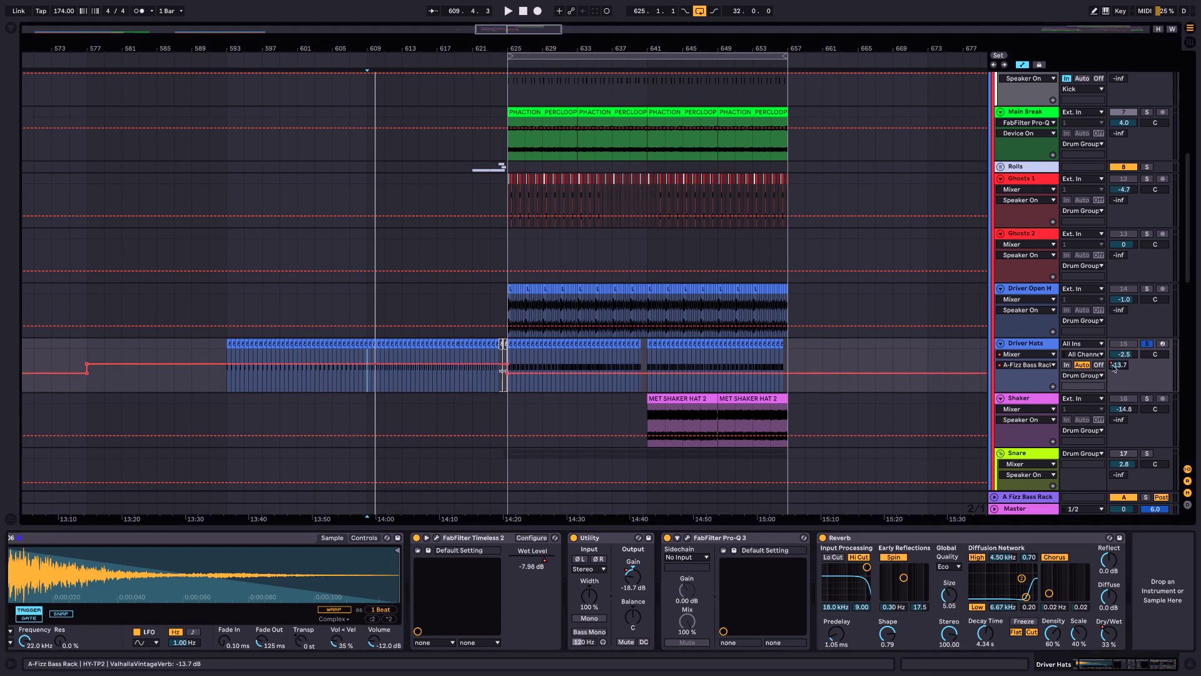
{"action": "left_click", "coordinate": [1019, 499]}
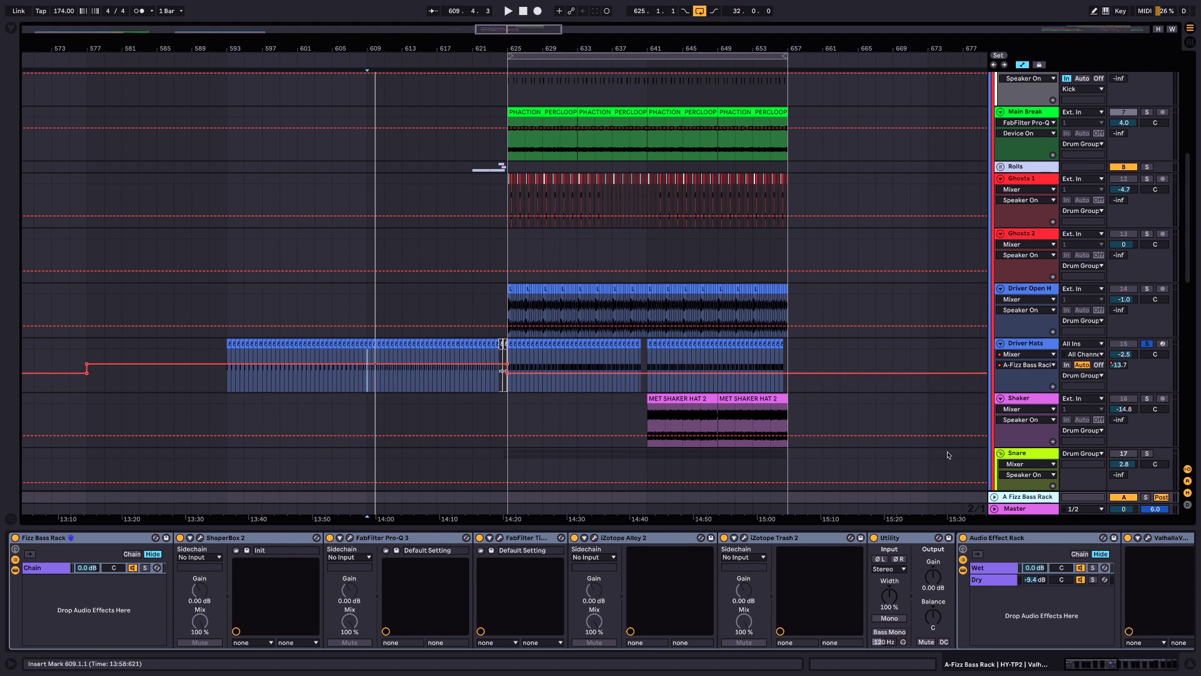
Audition the Driver Hats with send A to the Fizz Bass Rack return set to 0 and re-enable its automation.
{"action": "left_click", "coordinate": [1118, 364]}
{"action": "key", "text": "space"}
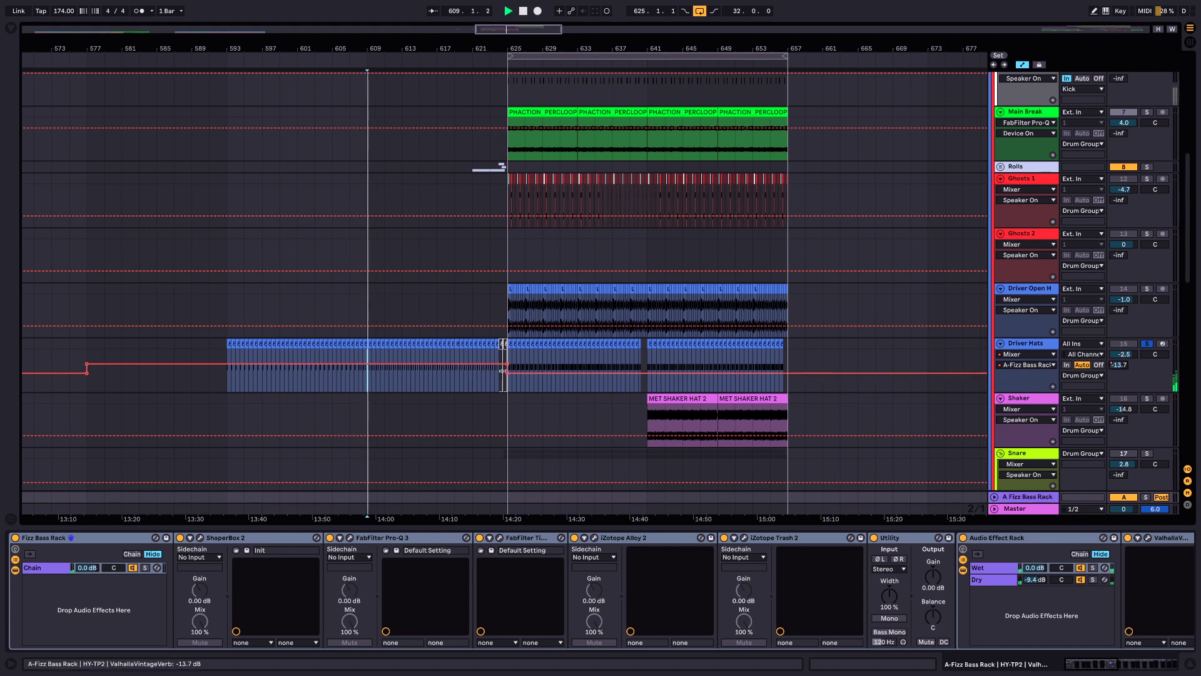
{"action": "type", "text": "0"}
{"action": "key", "text": "Return"}
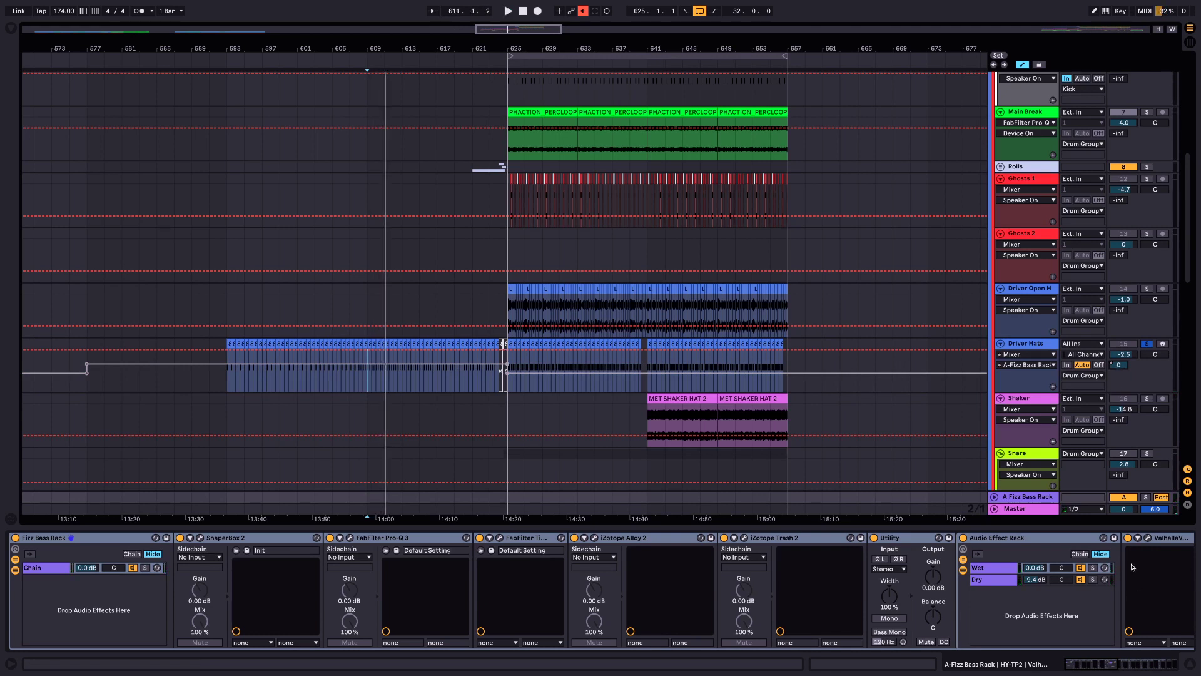
{"action": "left_click", "coordinate": [584, 13]}
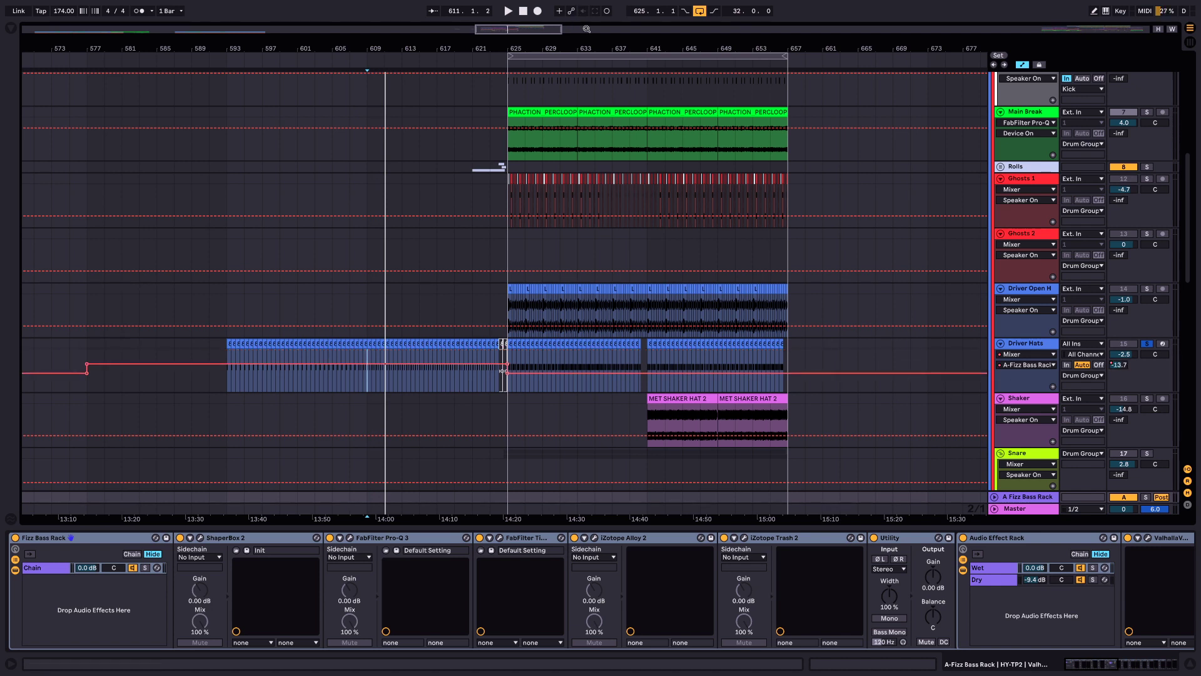
Place the insert marker at bar 625, show the Driver Hats device chain again and look over the neighbouring drum tracks.
{"action": "left_click", "coordinate": [509, 307]}
{"action": "left_click", "coordinate": [1024, 344]}
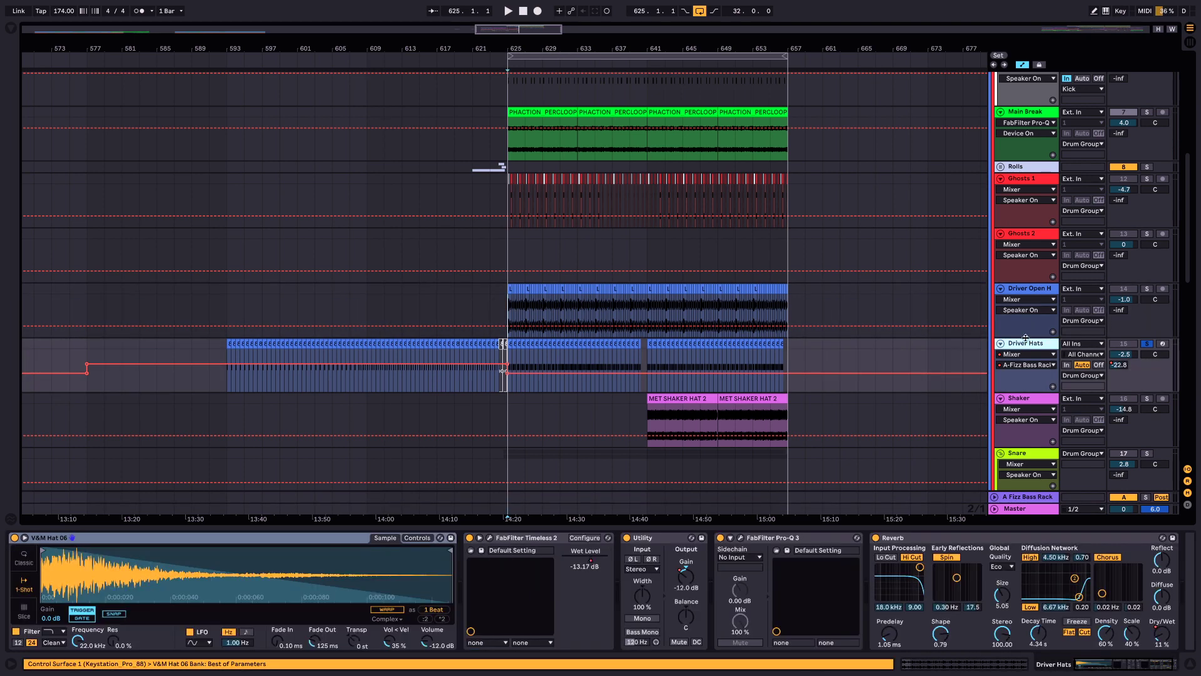
{"action": "scroll", "coordinate": [1023, 345], "scroll_direction": "down", "scroll_amount": 5}
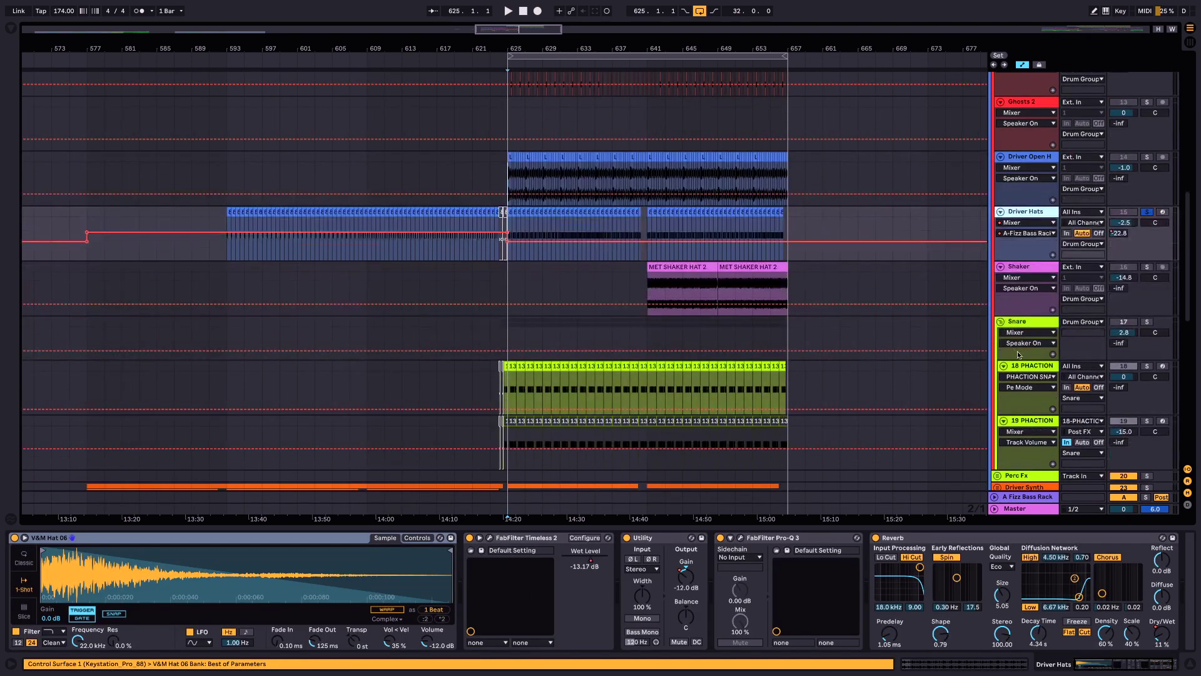
{"action": "scroll", "coordinate": [1038, 302], "scroll_direction": "up", "scroll_amount": 5}
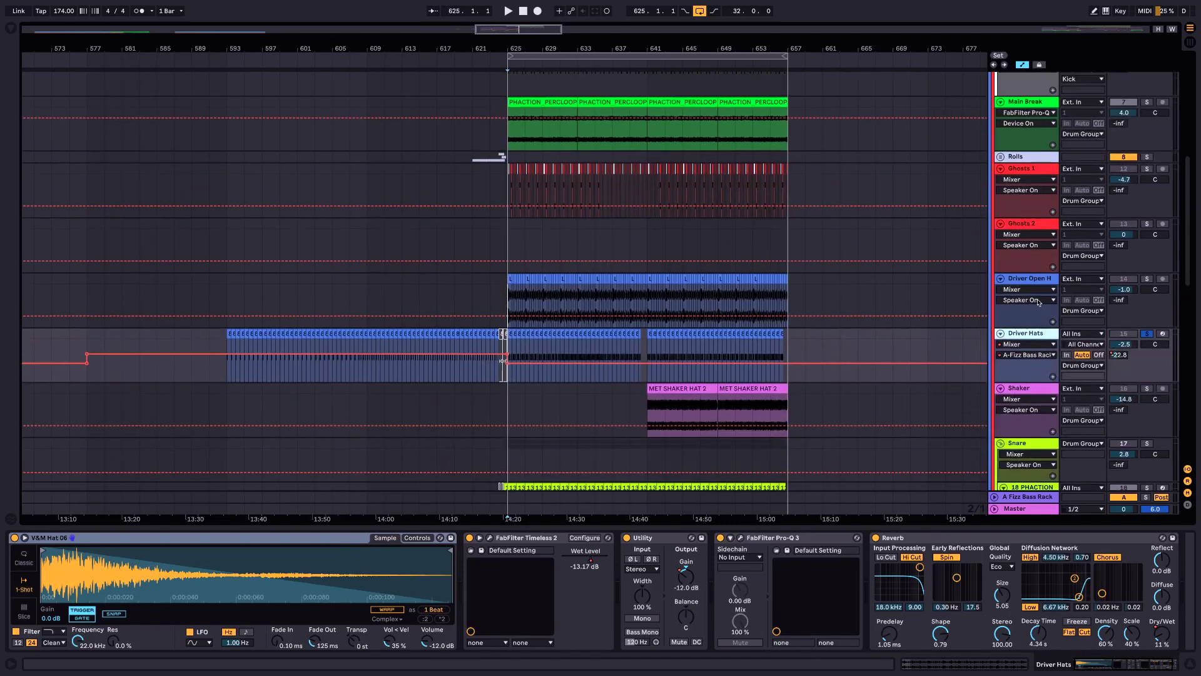
Audition the Driver Open Hat track in solo from bar 625 and inspect its opening clips close up.
{"action": "left_click", "coordinate": [1147, 278]}
{"action": "key", "text": "space"}
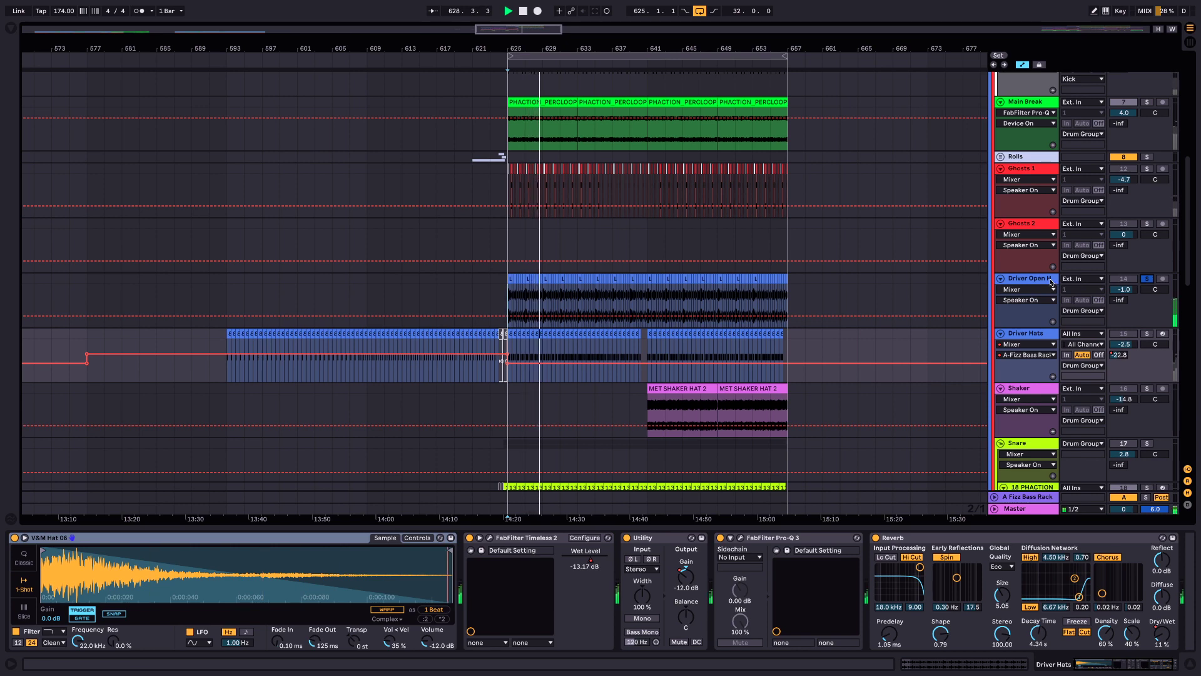
{"action": "key", "text": "space"}
{"action": "left_click_drag", "start_coordinate": [524, 59], "coordinate": [789, 294]}
{"action": "key", "text": "ctrl+j"}
{"action": "key", "text": "space"}
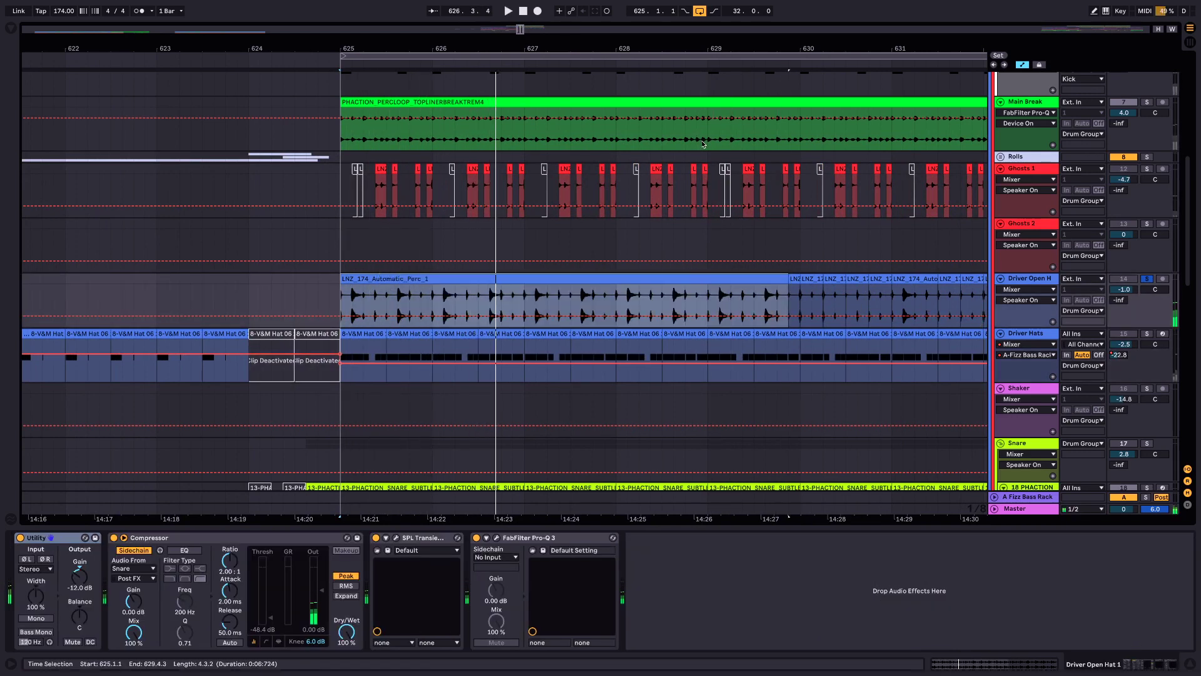
Add the Driver Hats and the Main Break to the soloed Driver Open Hat, playing each combination from bar 625.
{"action": "left_click_drag", "start_coordinate": [555, 49], "coordinate": [626, 48]}
{"action": "left_click", "coordinate": [1146, 334]}
{"action": "key", "text": "space"}
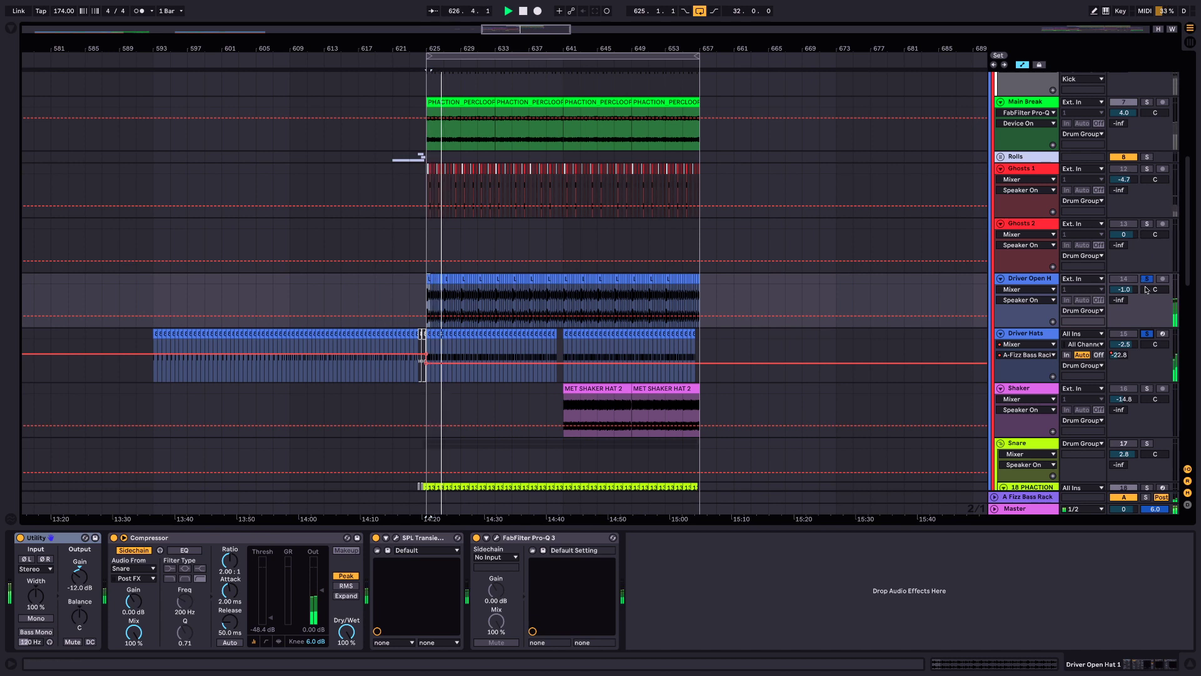
{"action": "key", "text": "space"}
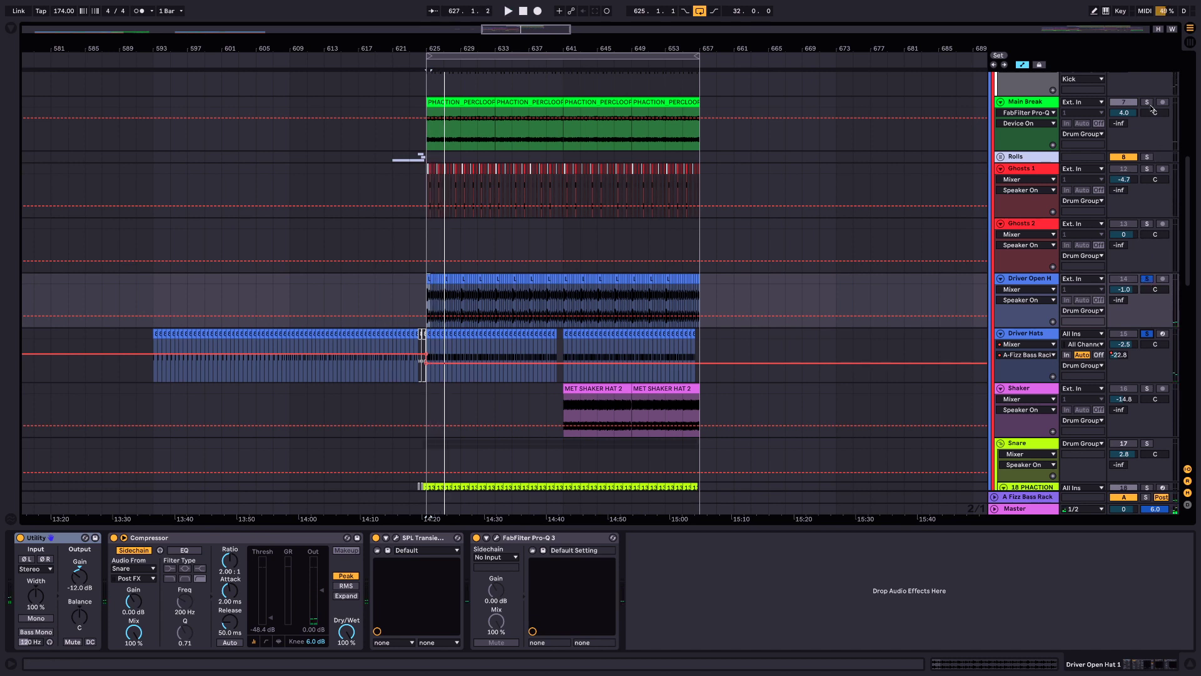
{"action": "key", "text": "space"}
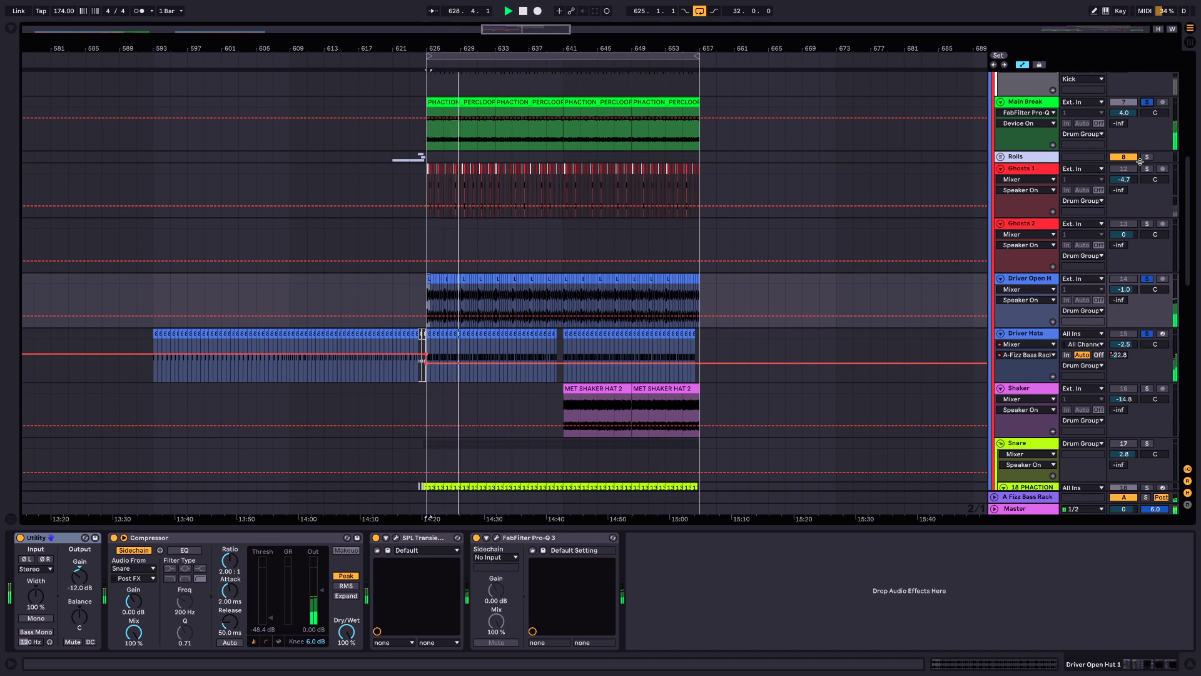
{"action": "key", "text": "space"}
{"action": "scroll", "coordinate": [1138, 200], "scroll_direction": "up", "scroll_amount": 3}
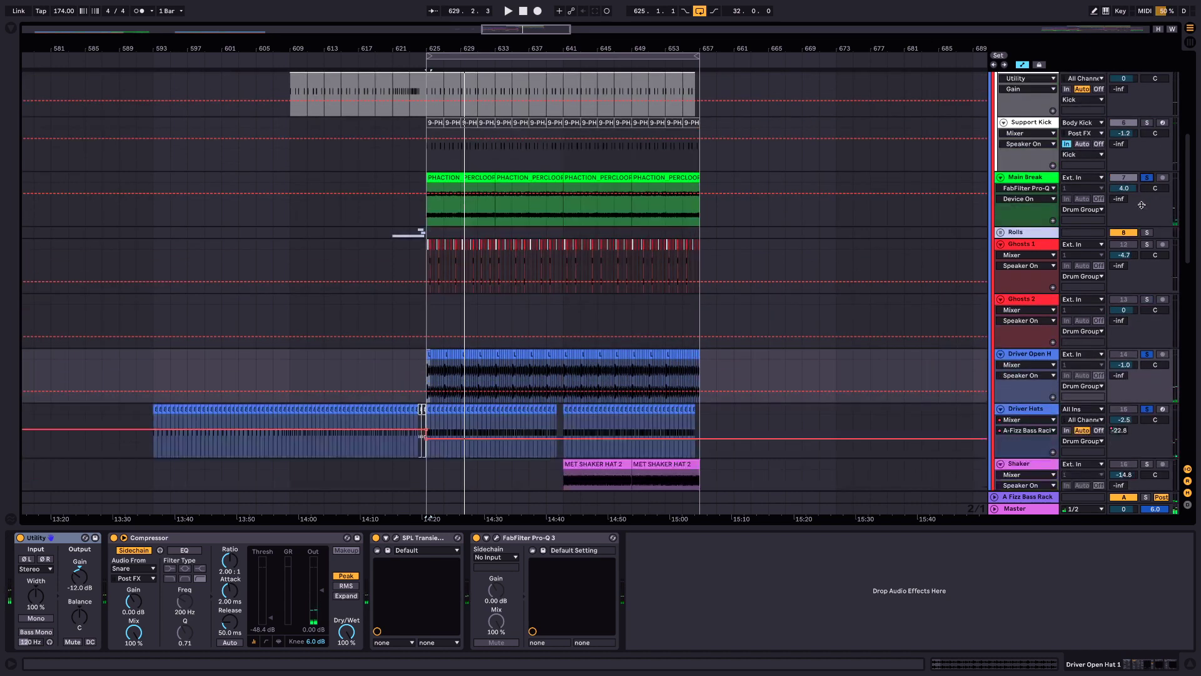
{"action": "left_click", "coordinate": [1049, 179]}
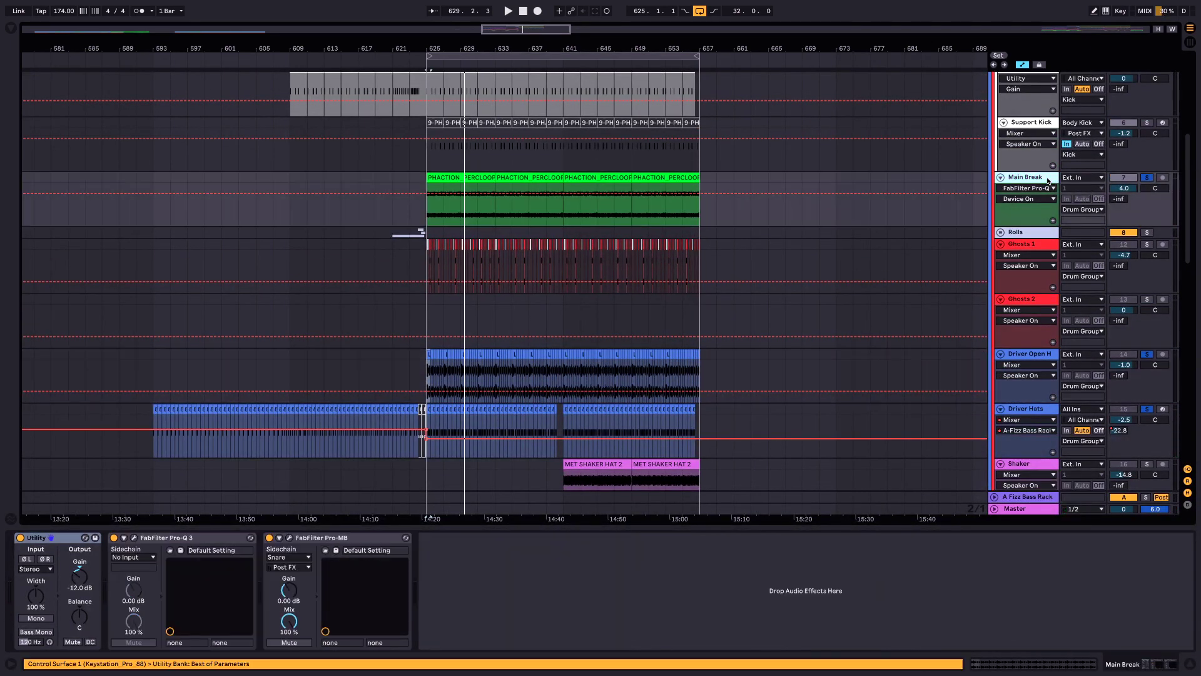
{"action": "left_click", "coordinate": [1145, 177]}
{"action": "left_click", "coordinate": [1145, 177]}
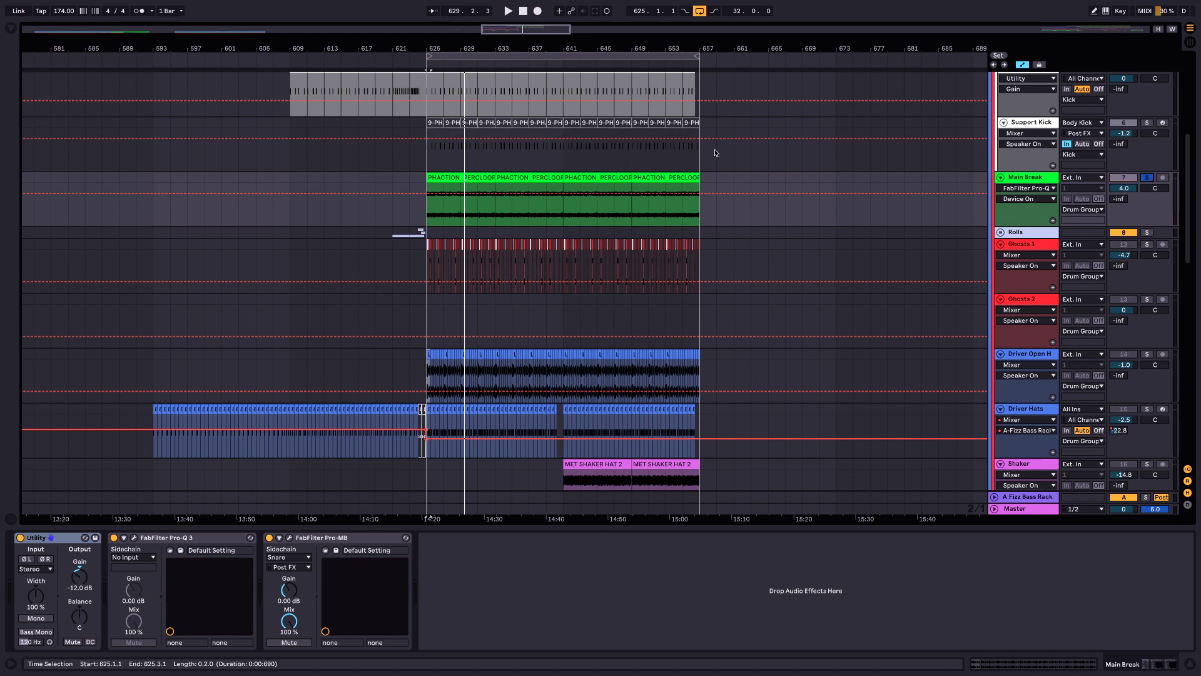
{"action": "left_click_drag", "start_coordinate": [429, 210], "coordinate": [693, 178]}
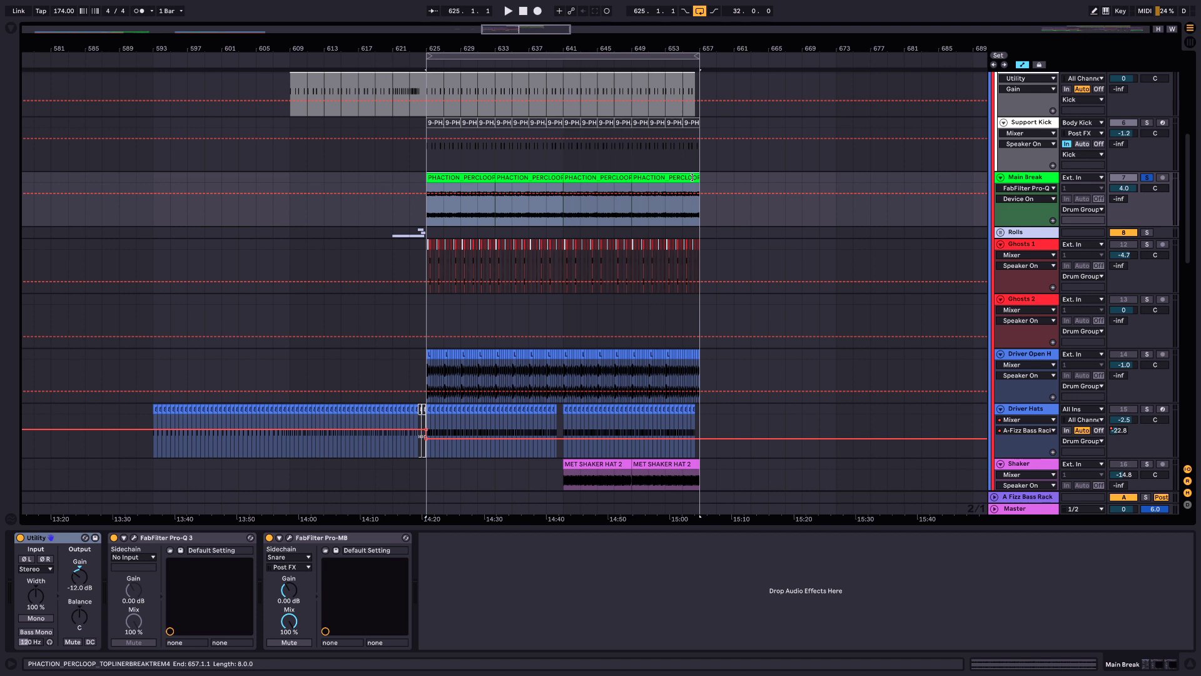
Toggle the Main Break's solo off and on, and play the track alone from bar 625.
{"action": "left_click", "coordinate": [1149, 178]}
{"action": "left_click", "coordinate": [1148, 177]}
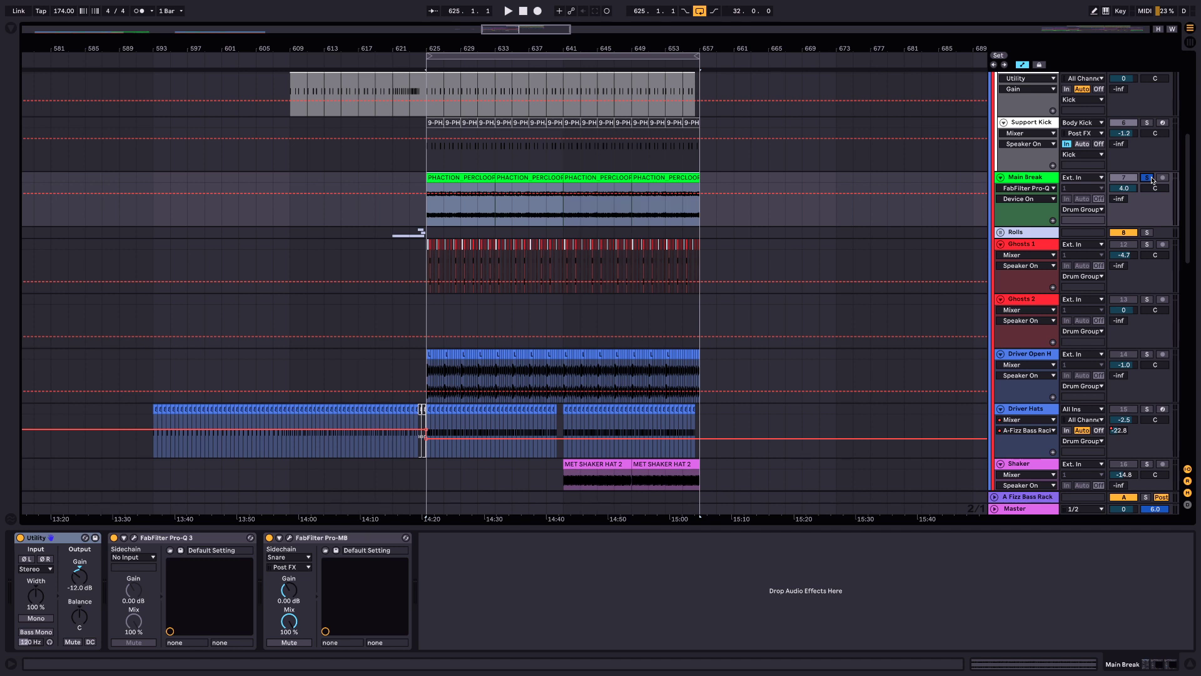
{"action": "key", "text": "space"}
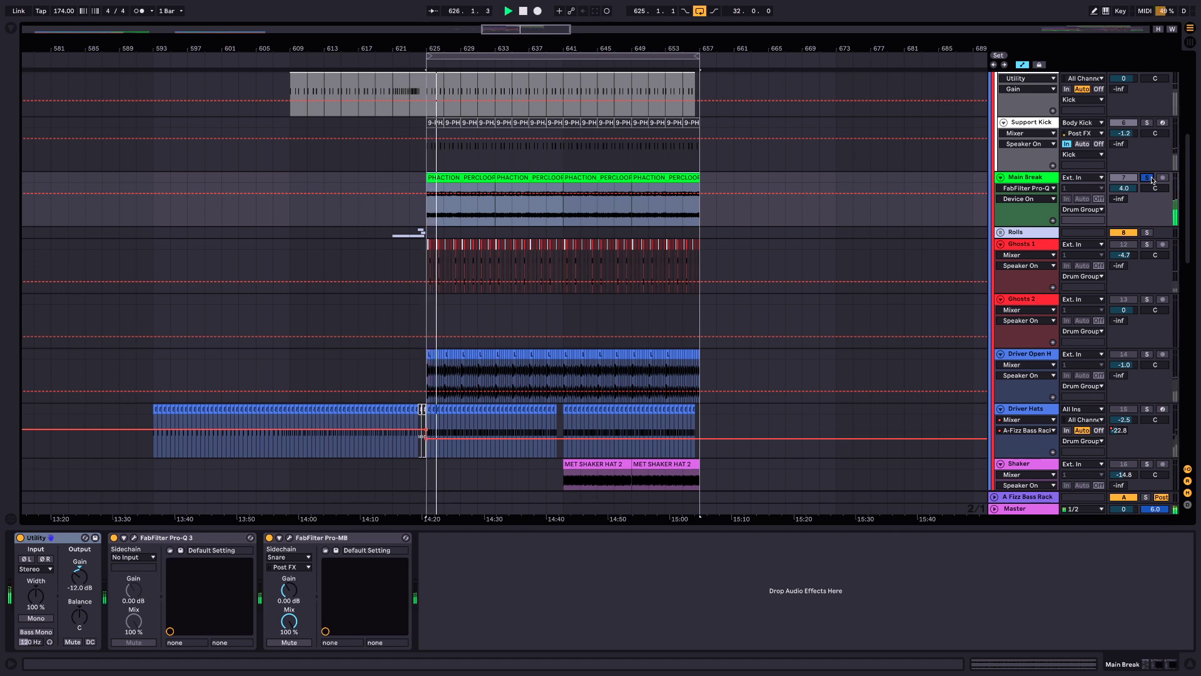
{"action": "key", "text": "space"}
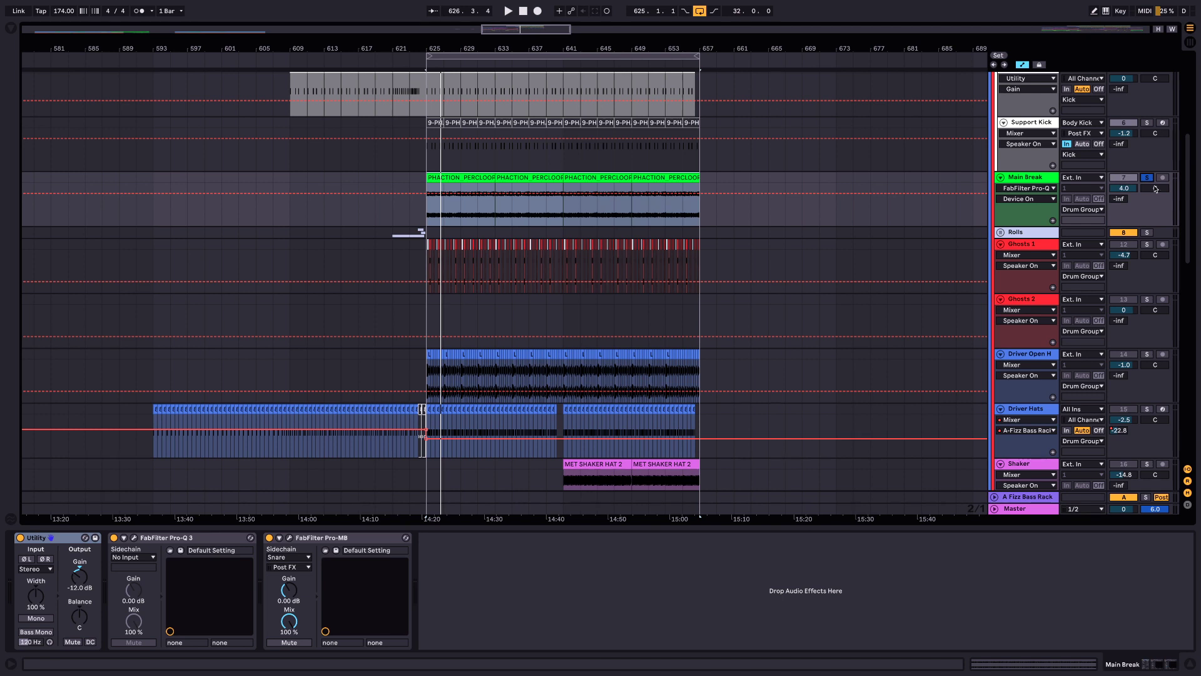
Audition the Body Kick in solo from bar 625 and clear the solo to hear the kicks with the Main Break.
{"action": "scroll", "coordinate": [1154, 185], "scroll_direction": "up", "scroll_amount": 3}
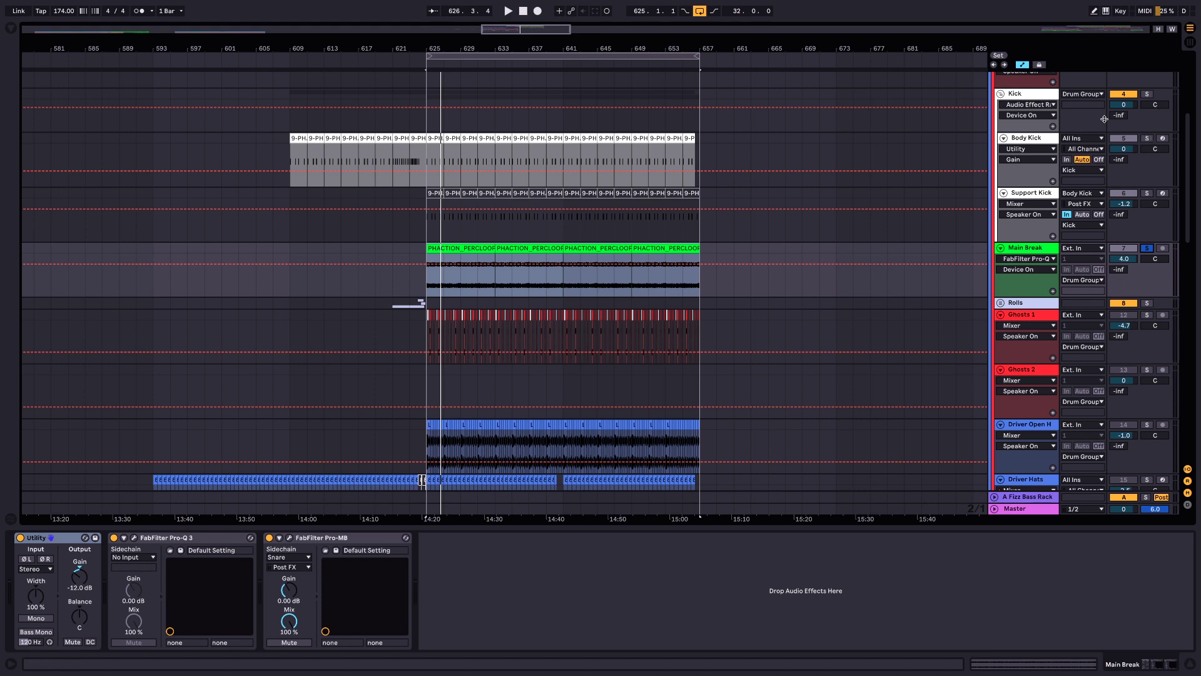
{"action": "left_click", "coordinate": [1145, 138]}
{"action": "key", "text": "space"}
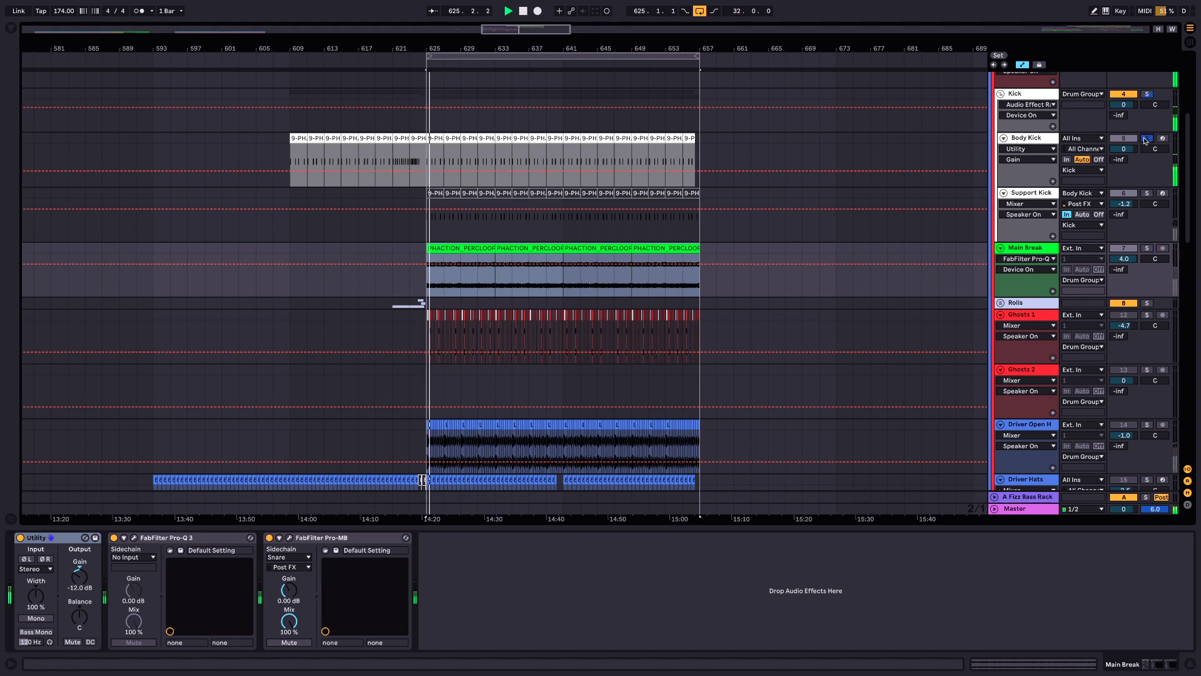
{"action": "left_click", "coordinate": [1146, 139]}
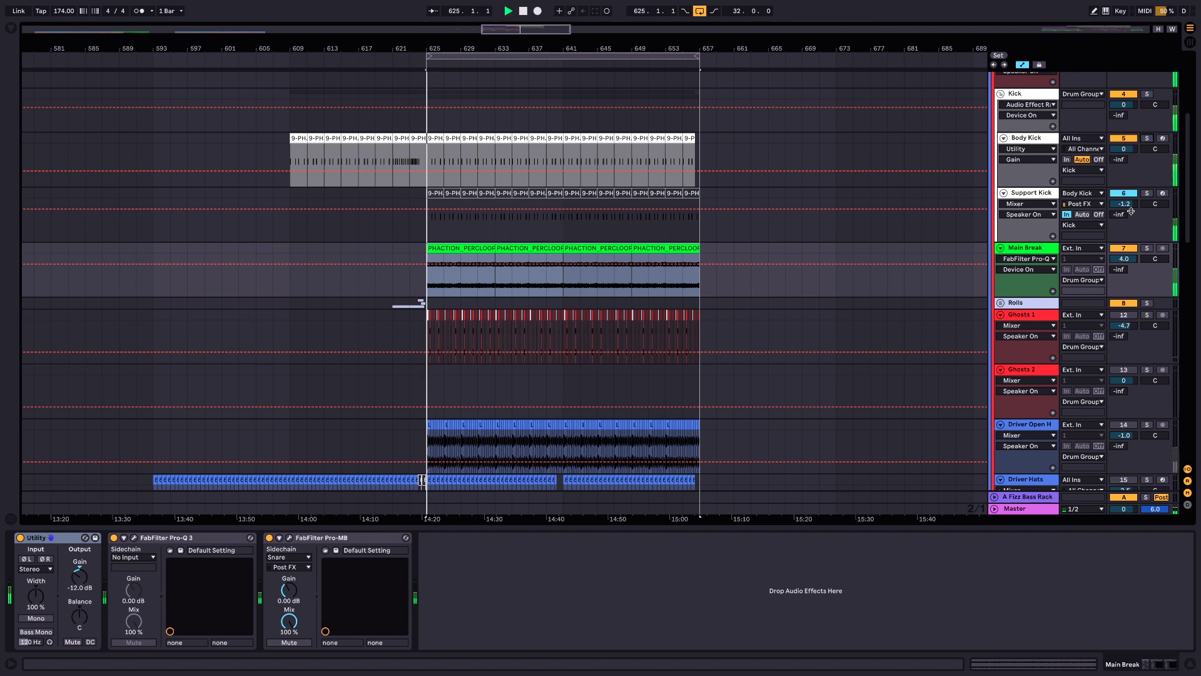
Activate the Ghosts 1 track during playback with the kicks and Main Break, solo it and stop playback.
{"action": "scroll", "coordinate": [1124, 216], "scroll_direction": "down", "scroll_amount": 4}
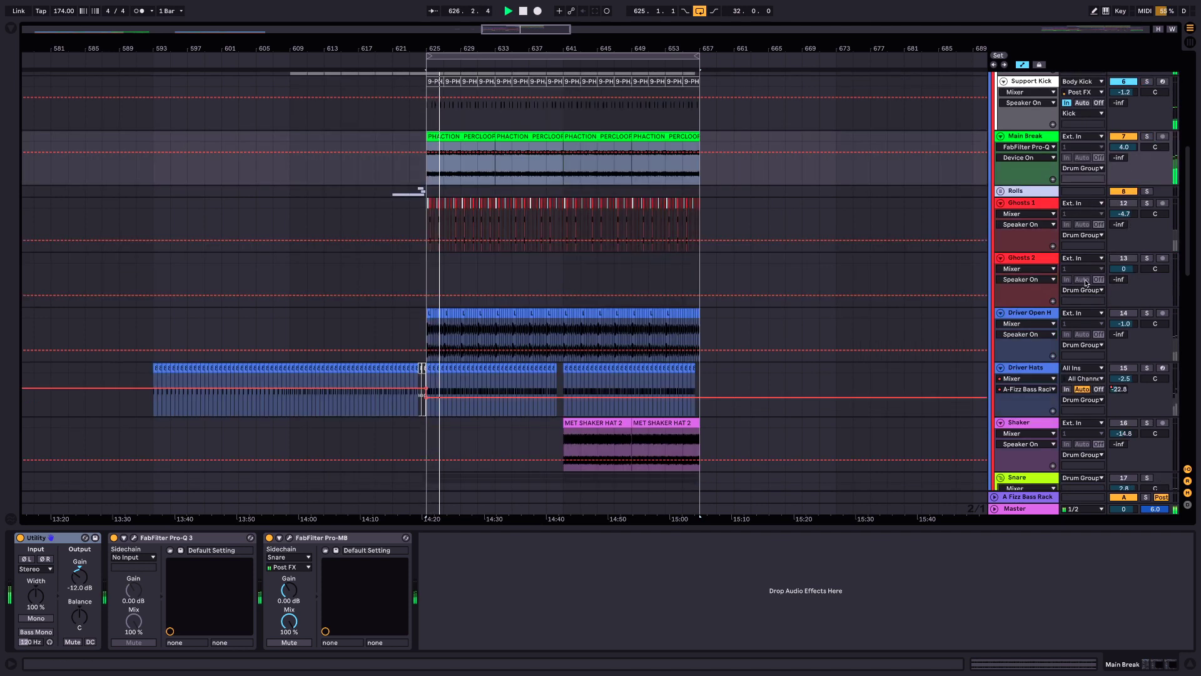
{"action": "left_click", "coordinate": [1147, 203]}
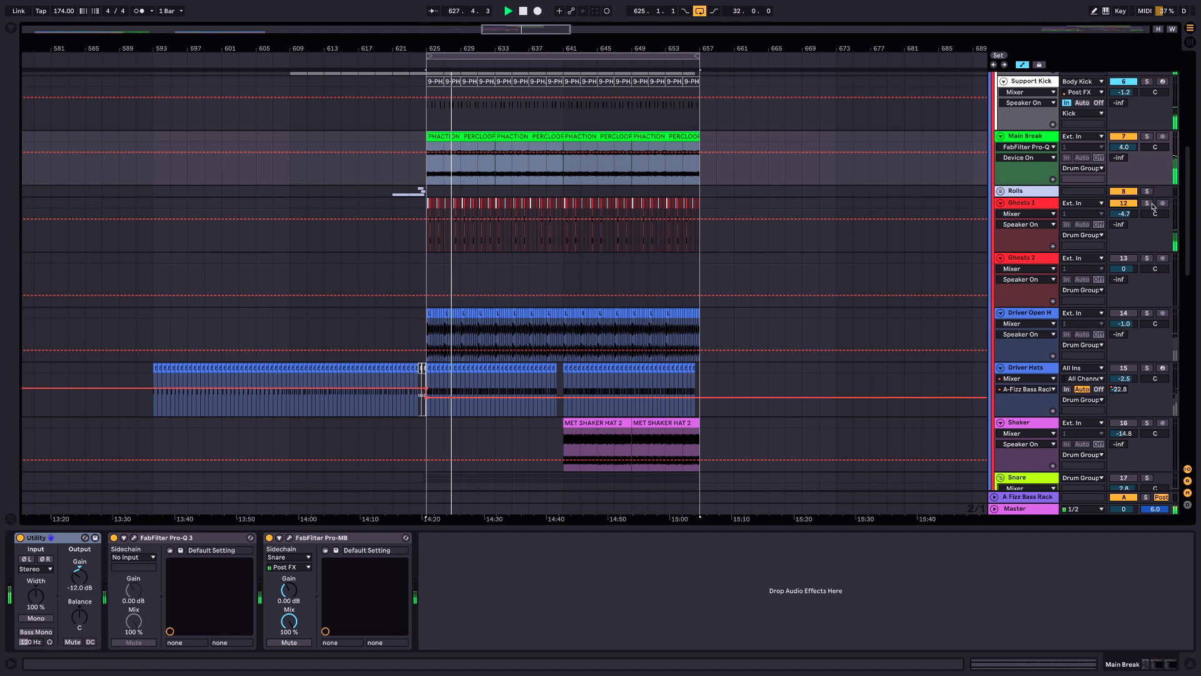
{"action": "key", "text": "space"}
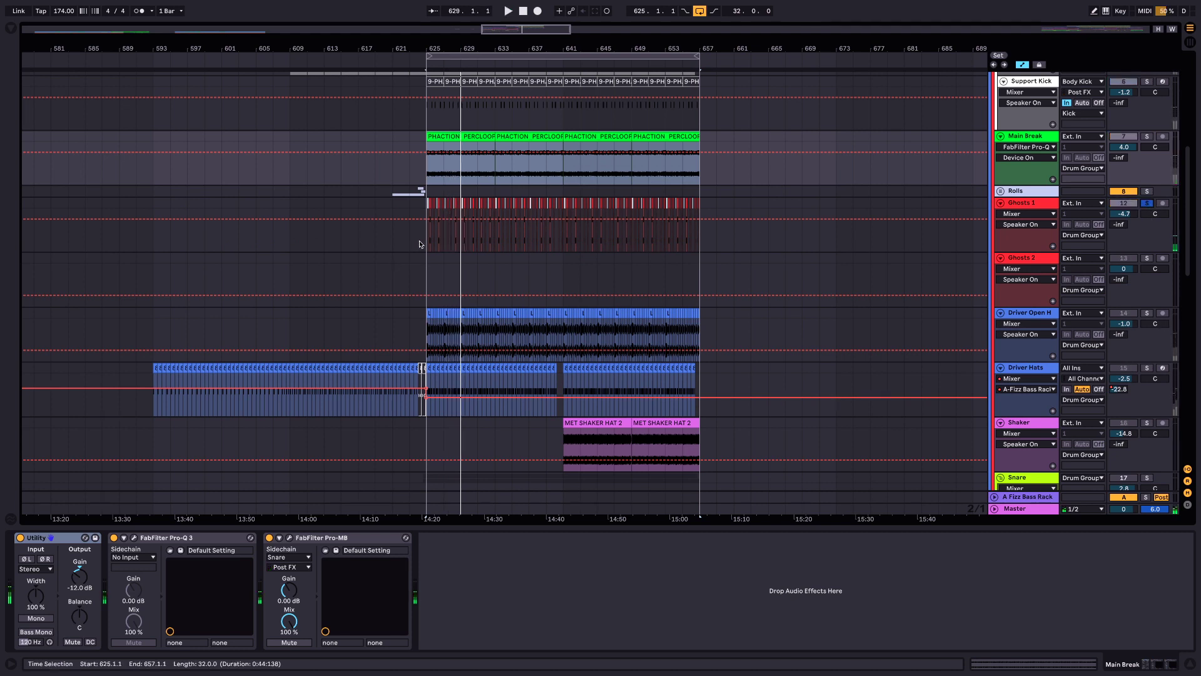
Open the Ghosts 1 track's Pro-Q 3, compare the EQ bypassed and enabled during playback from bar 625, and close its window.
{"action": "left_click", "coordinate": [422, 242]}
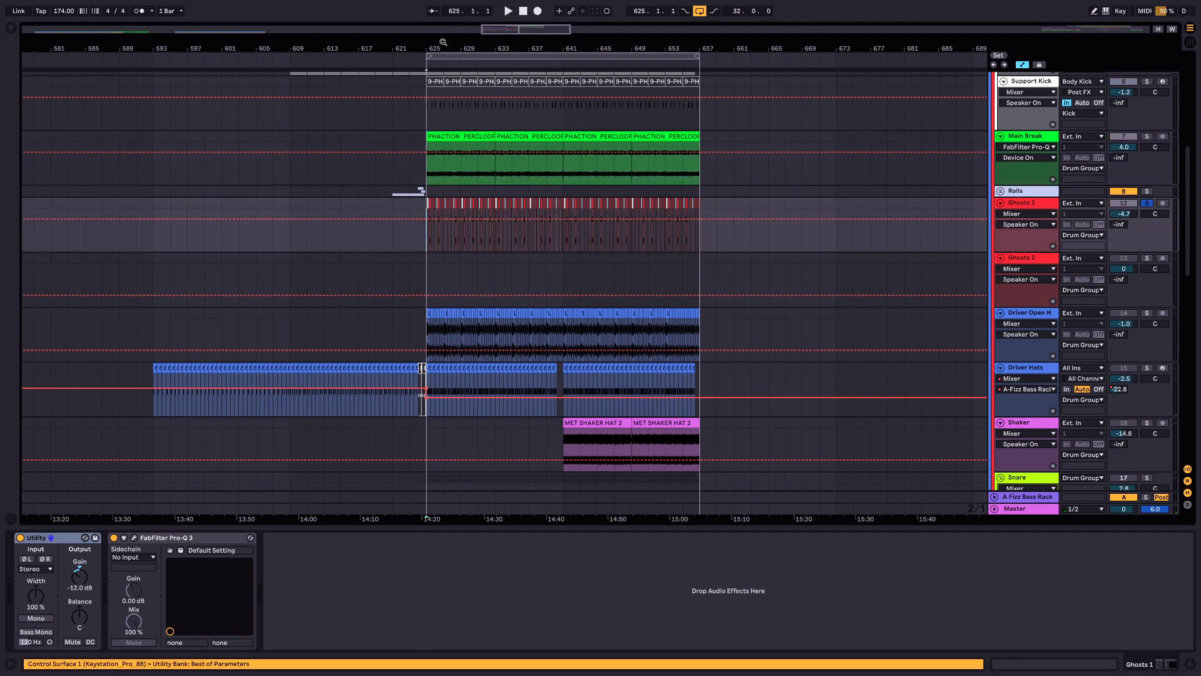
{"action": "key", "text": "plus"}
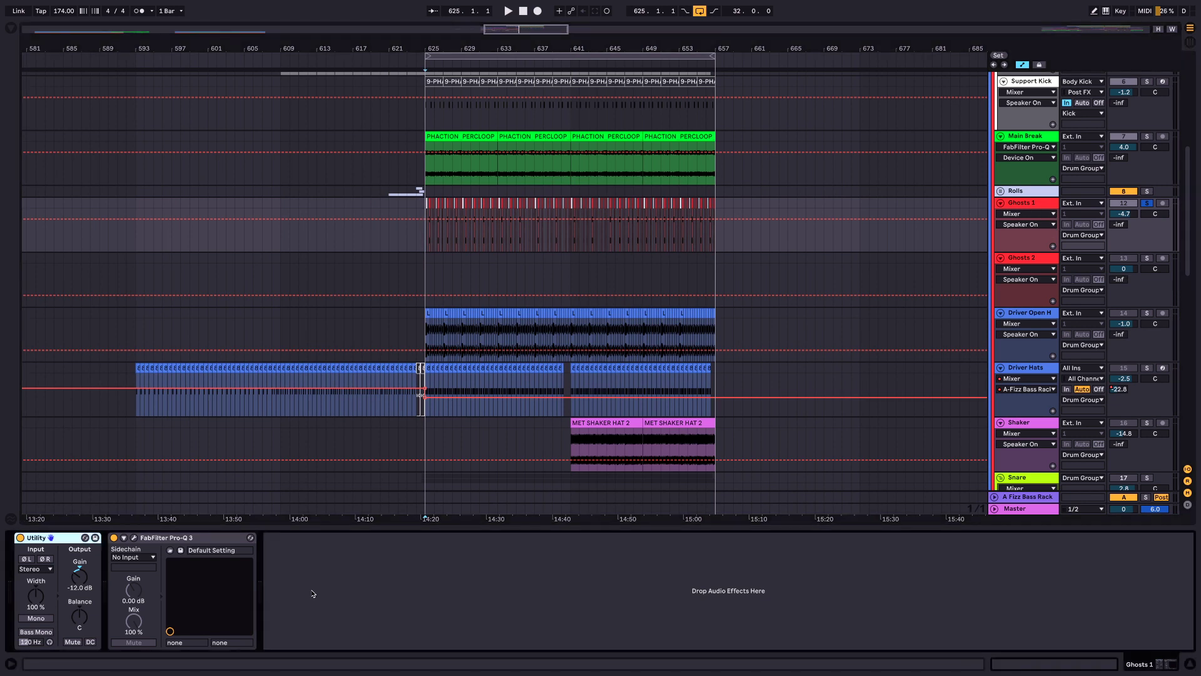
{"action": "left_click", "coordinate": [132, 538]}
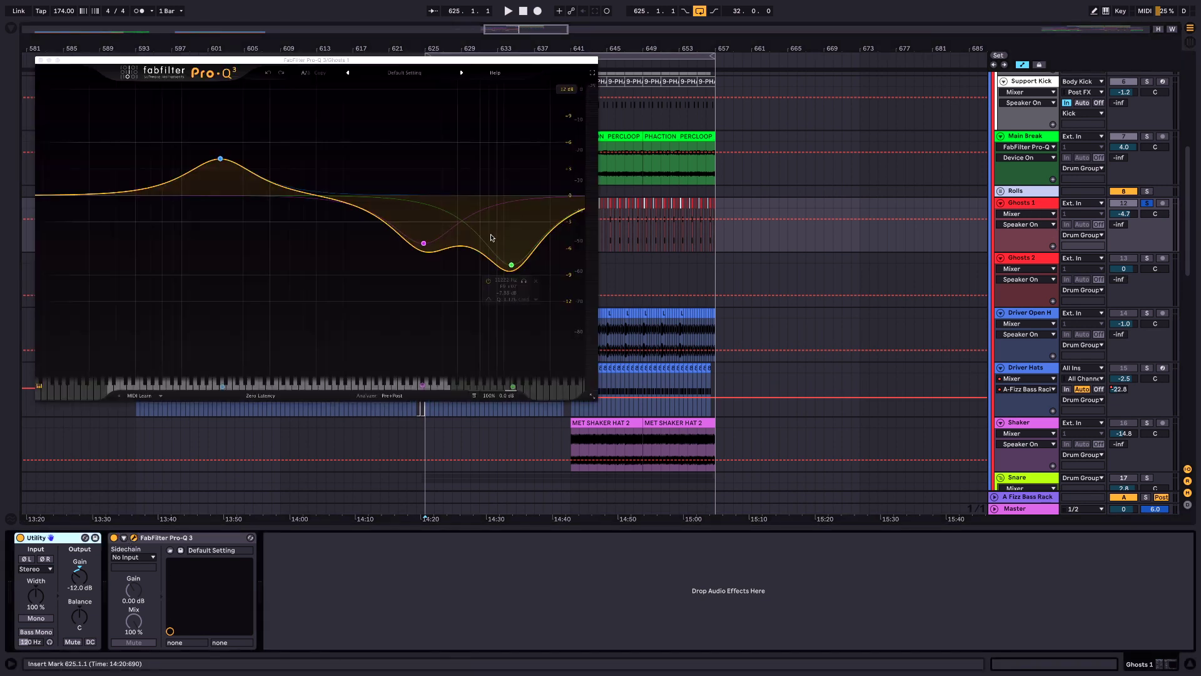
{"action": "key", "text": "space"}
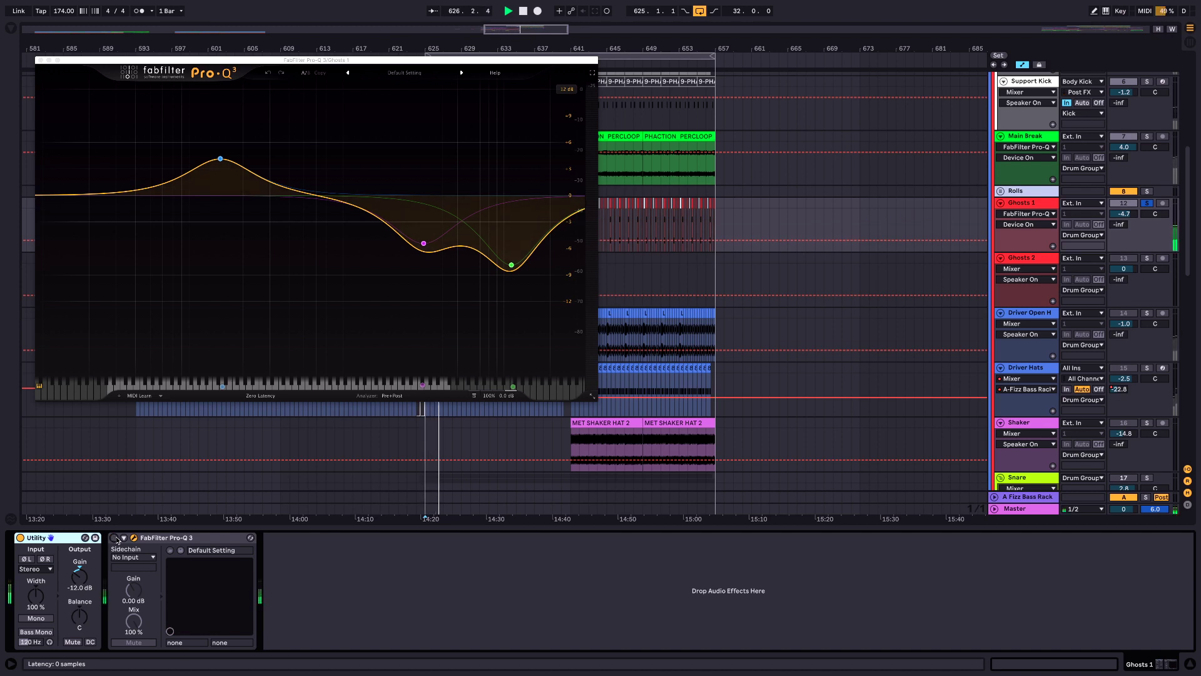
{"action": "left_click", "coordinate": [115, 538]}
{"action": "key", "text": "space"}
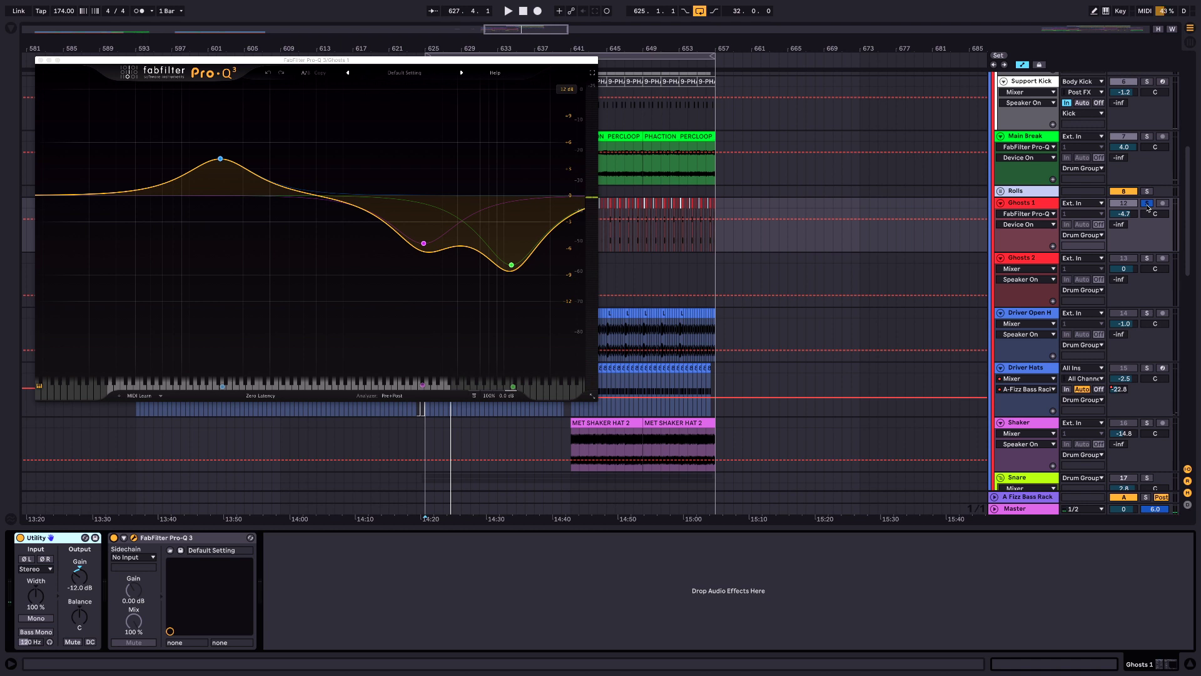
{"action": "left_click", "coordinate": [39, 60]}
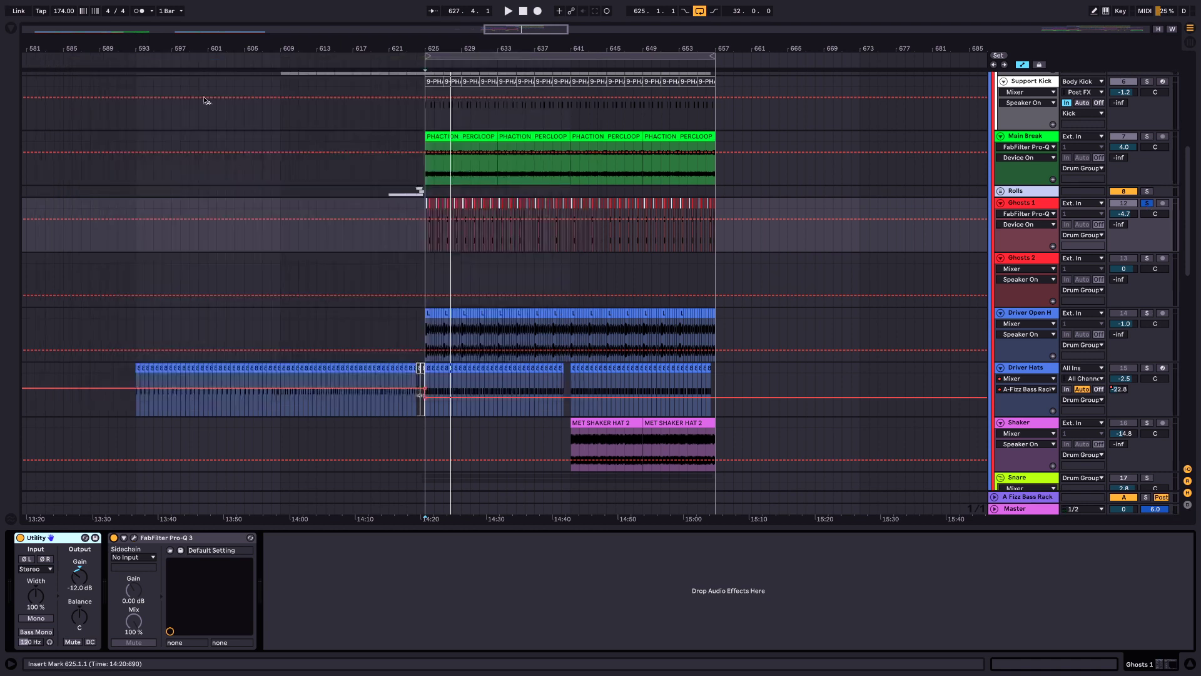
Clear the Ghosts 1 solo, audition its track volume at 6.0 dB in the drum mix and undo the volume change.
{"action": "left_click", "coordinate": [1147, 203]}
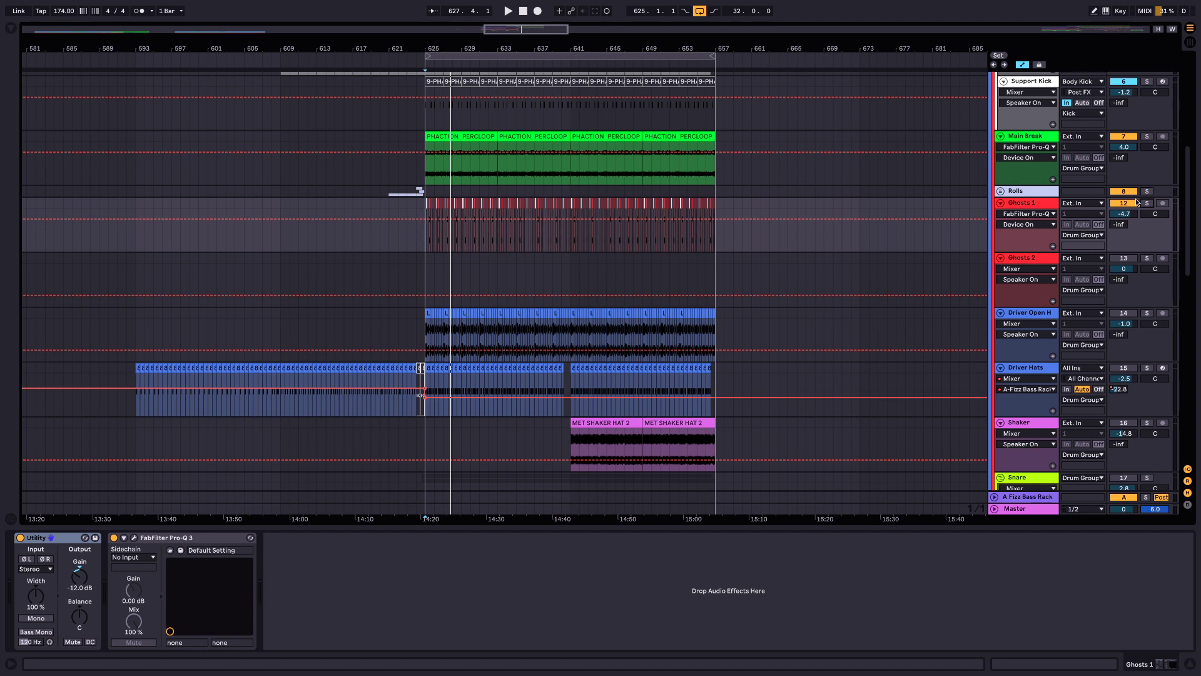
{"action": "key", "text": "space"}
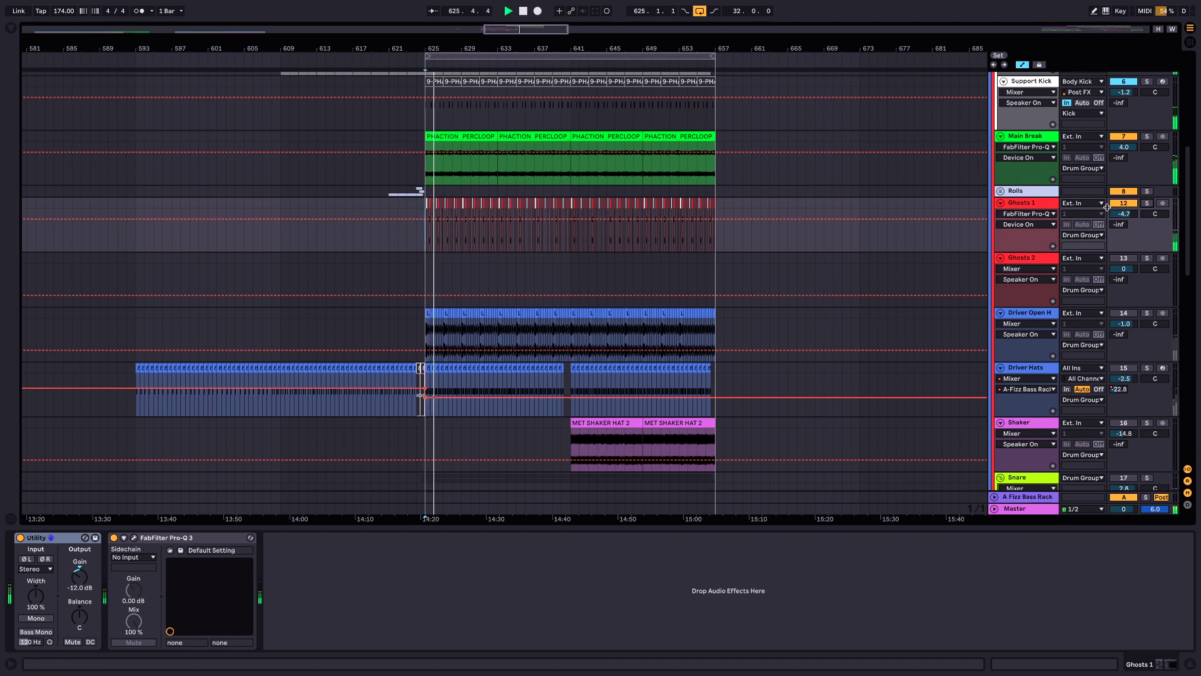
{"action": "left_click_drag", "start_coordinate": [1124, 213], "coordinate": [1124, 175]}
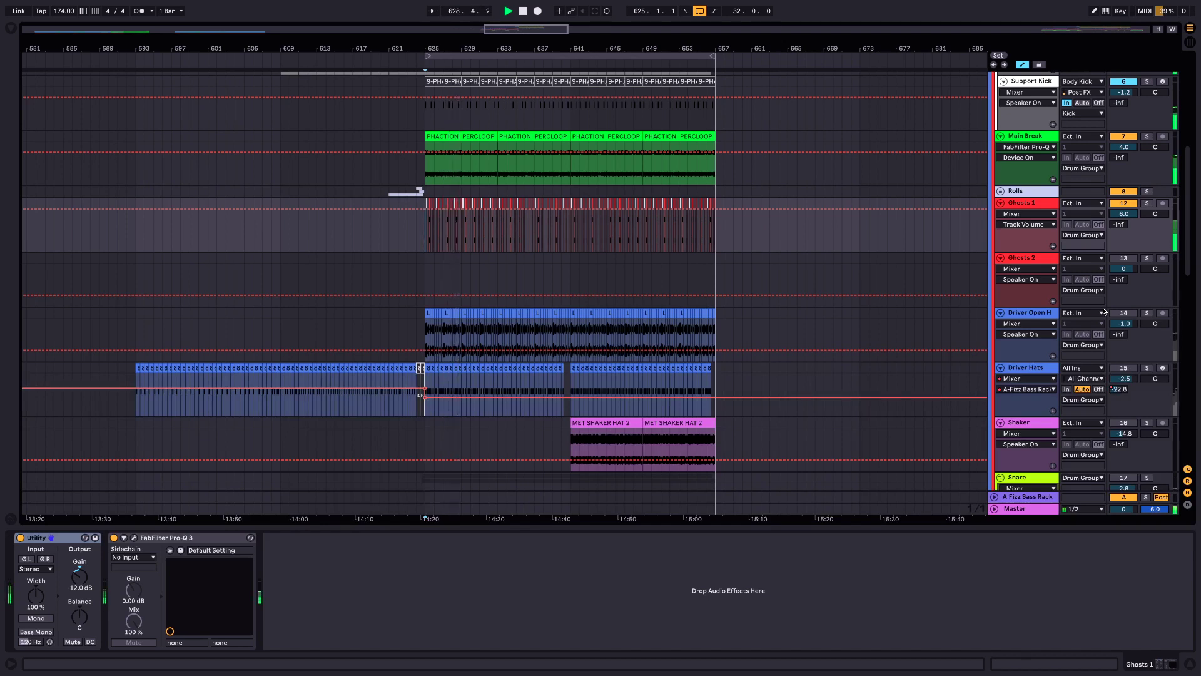
{"action": "key", "text": "space"}
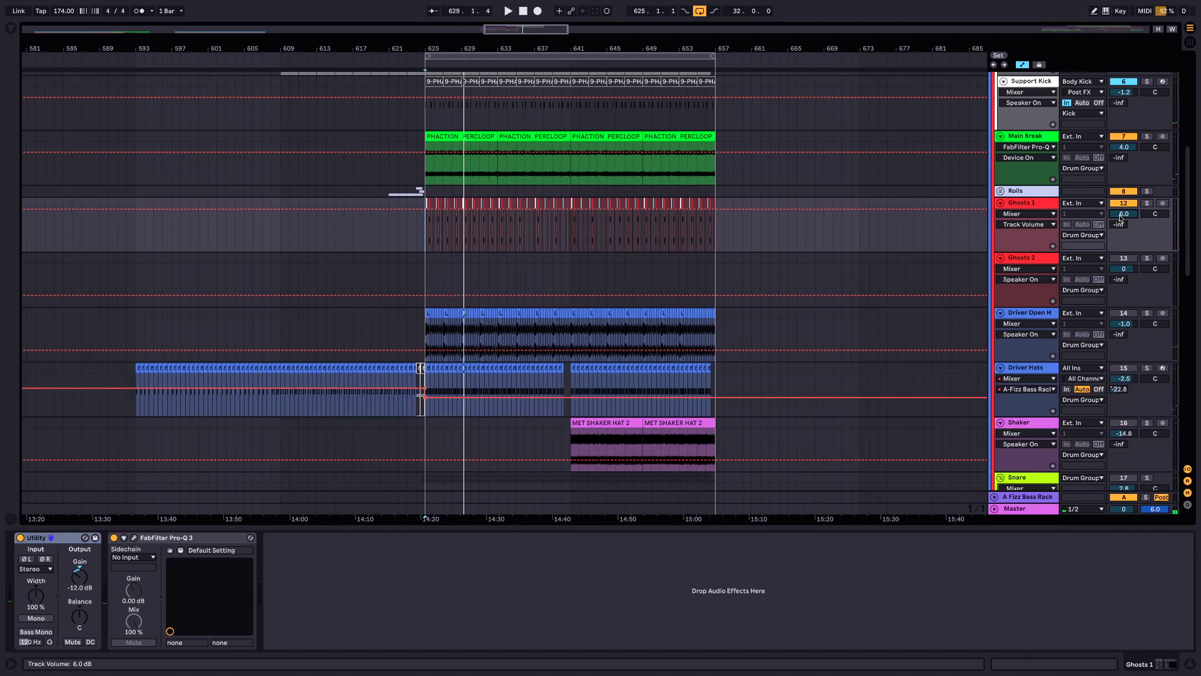
{"action": "key", "text": "ctrl+z"}
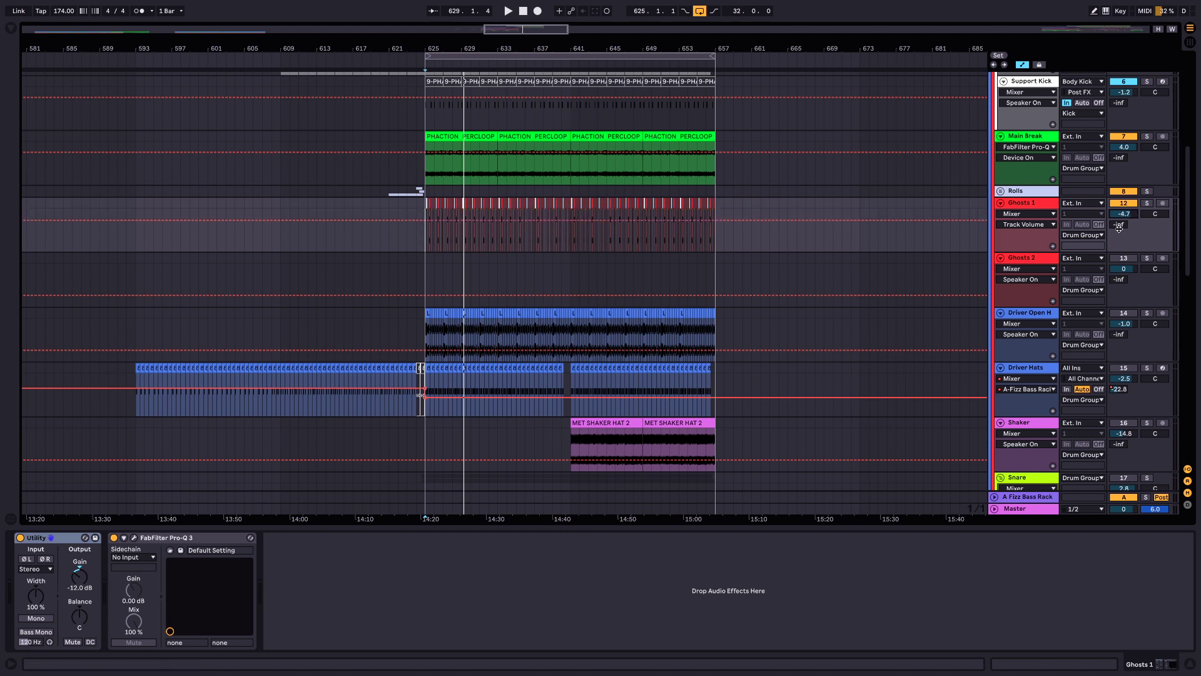
Look over the drum tracks from the Drum Groups and kicks down to the Shaker and Snare.
{"action": "scroll", "coordinate": [1192, 279], "scroll_direction": "down", "scroll_amount": 2}
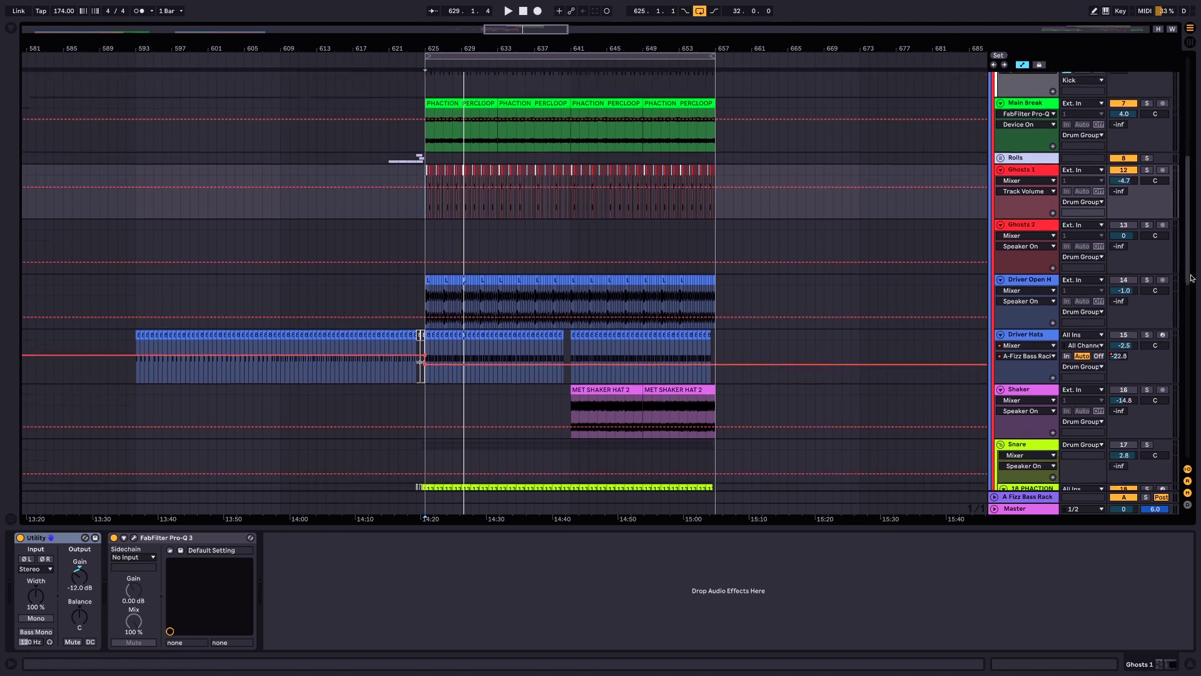
{"action": "left_click_drag", "start_coordinate": [1191, 275], "coordinate": [1192, 257]}
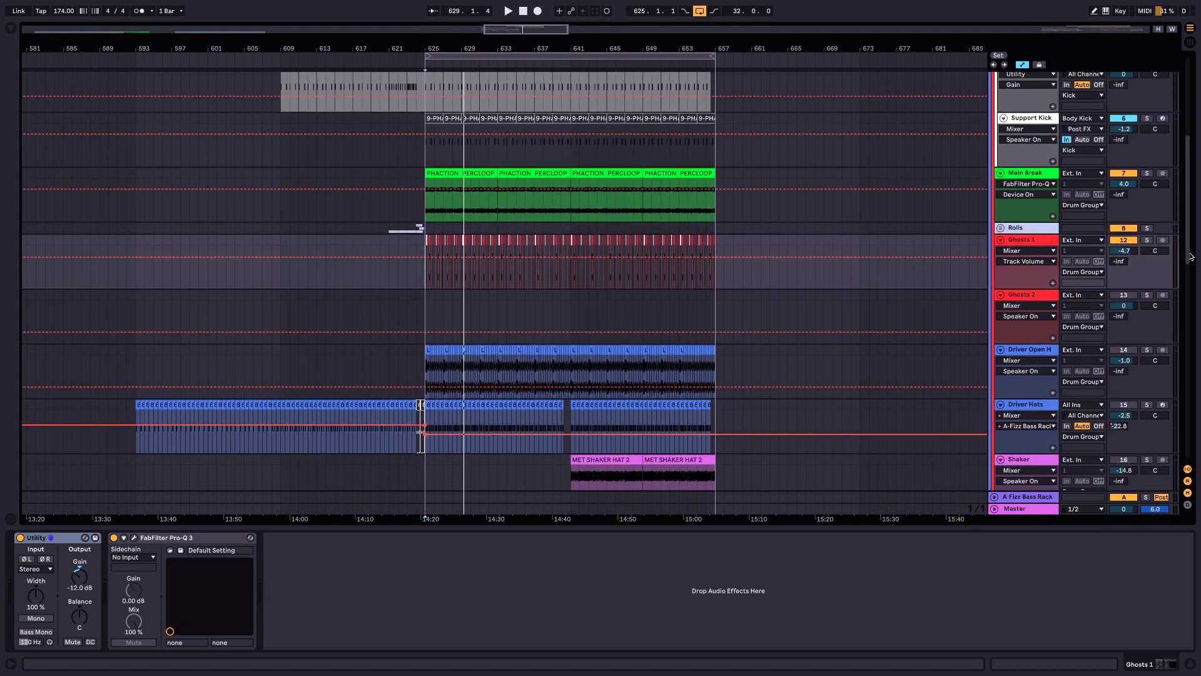
{"action": "scroll", "coordinate": [1192, 257], "scroll_direction": "up", "scroll_amount": 5}
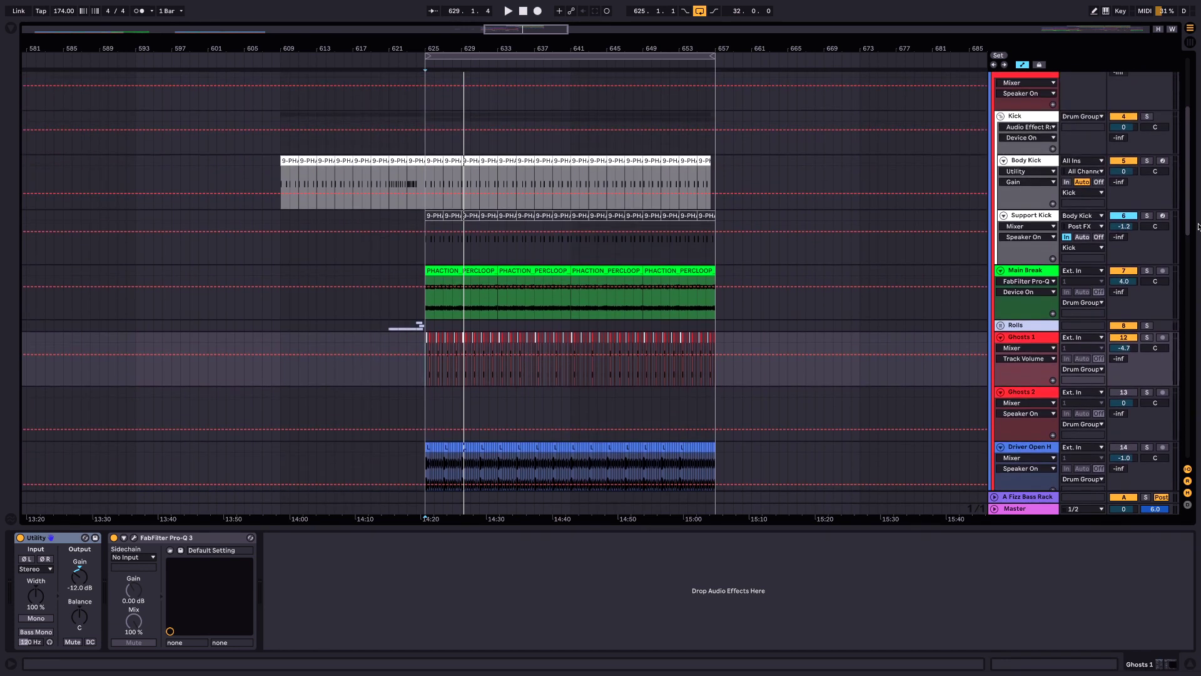
{"action": "scroll", "coordinate": [1191, 256], "scroll_direction": "up", "scroll_amount": 1}
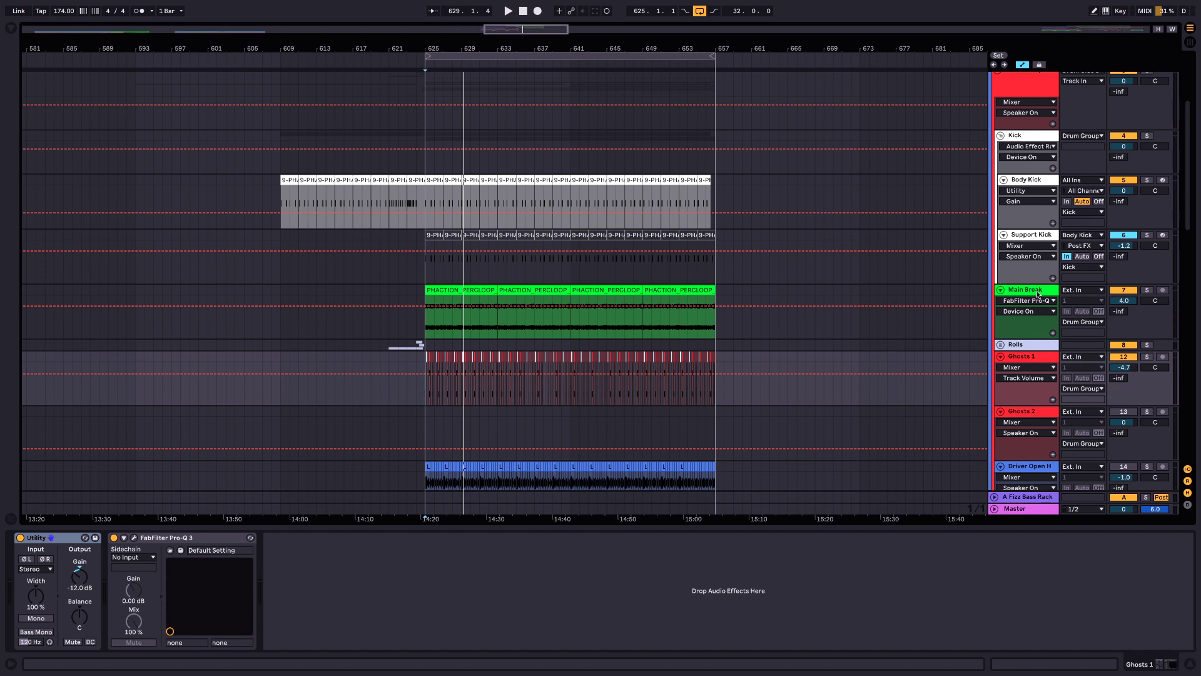
{"action": "scroll", "coordinate": [1036, 298], "scroll_direction": "down", "scroll_amount": 5}
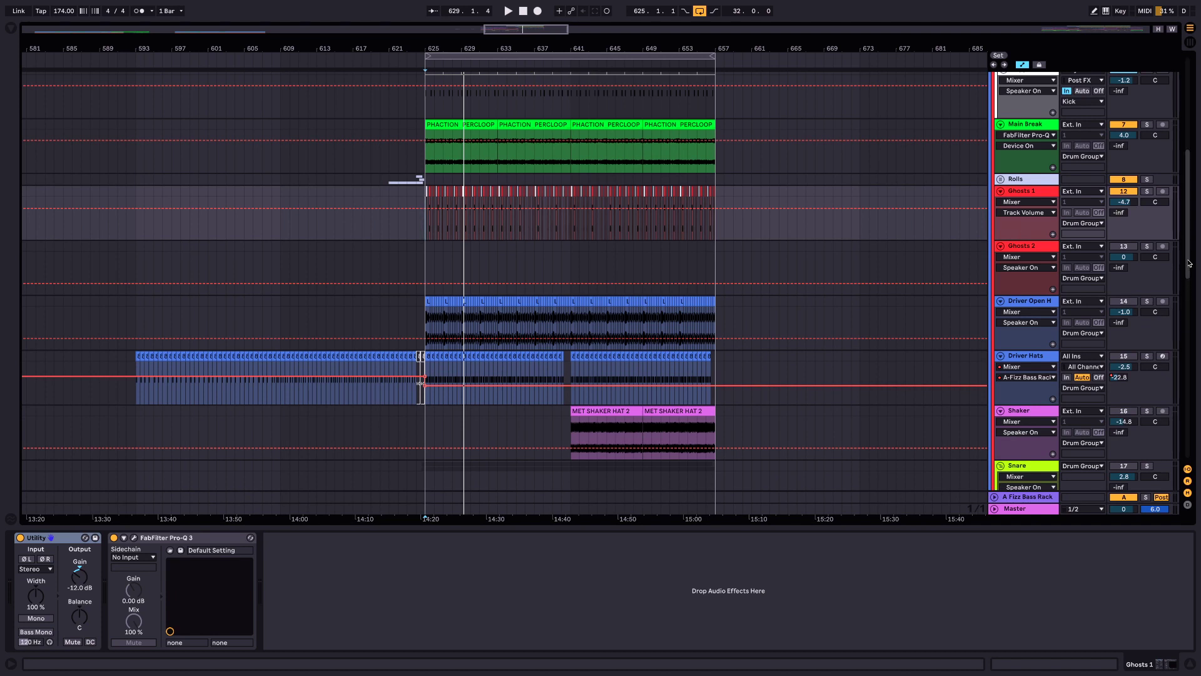
{"action": "left_click_drag", "start_coordinate": [1188, 275], "coordinate": [1182, 184]}
{"action": "scroll", "coordinate": [1094, 276], "scroll_direction": "down", "scroll_amount": 3}
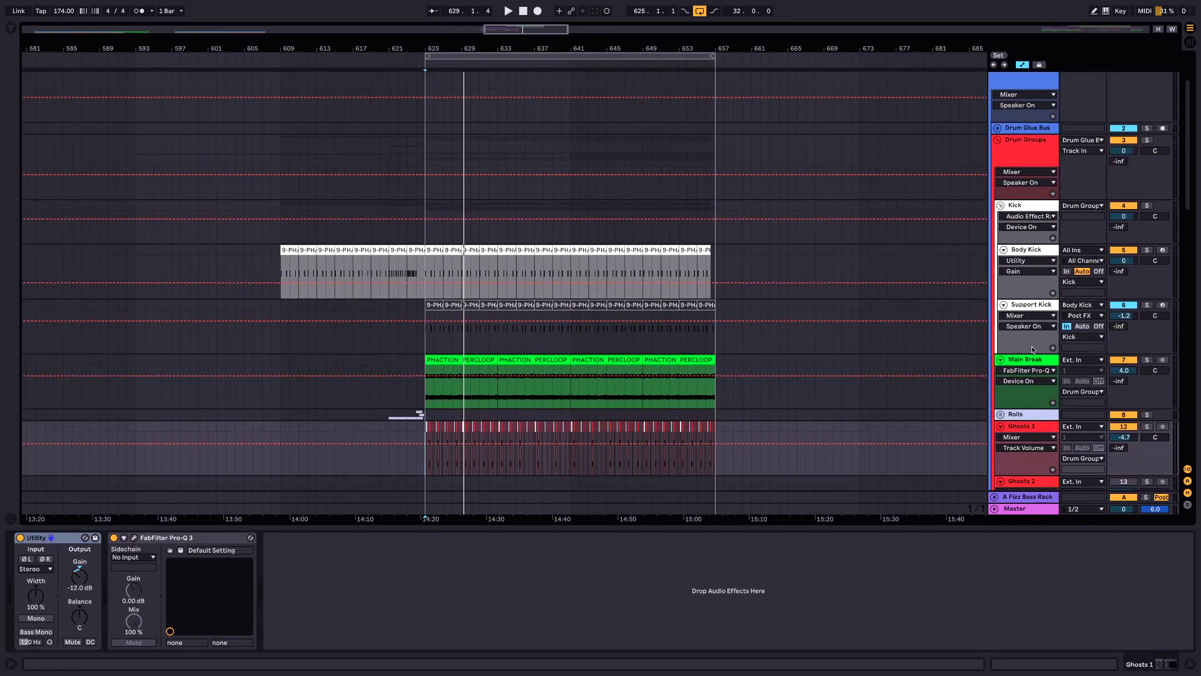
Examine the device chains of the Main Break, Ghosts 1 and Ghosts 2 tracks.
{"action": "left_click", "coordinate": [1031, 361]}
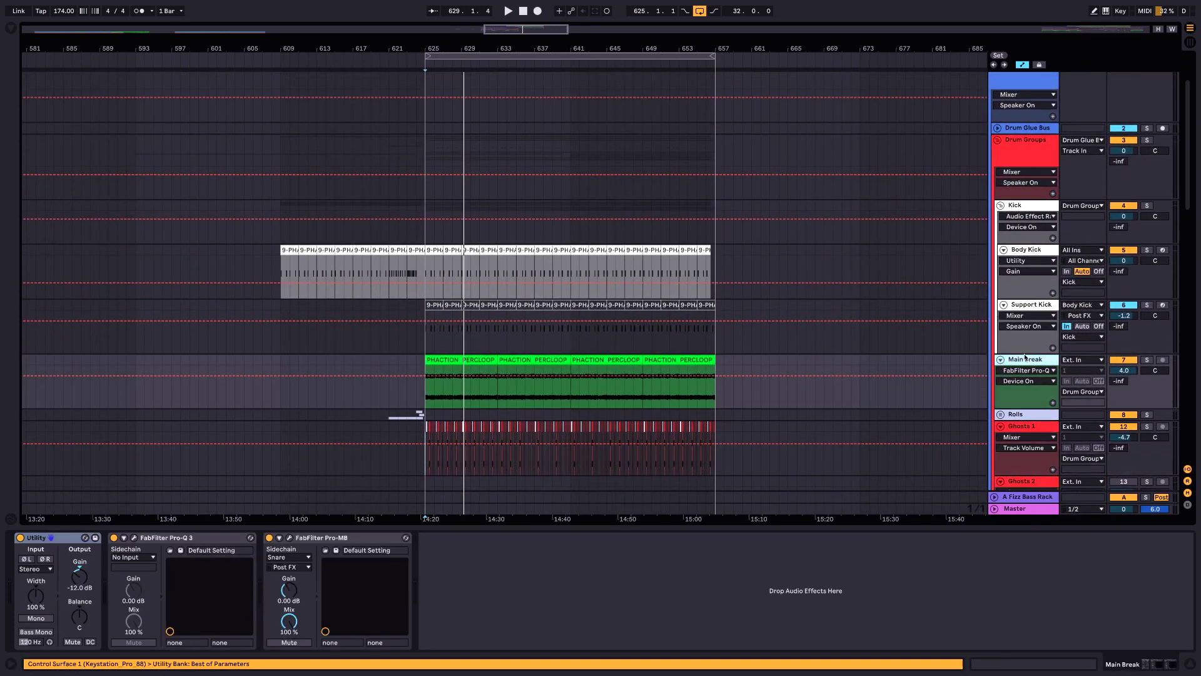
{"action": "scroll", "coordinate": [1020, 350], "scroll_direction": "down", "scroll_amount": 3}
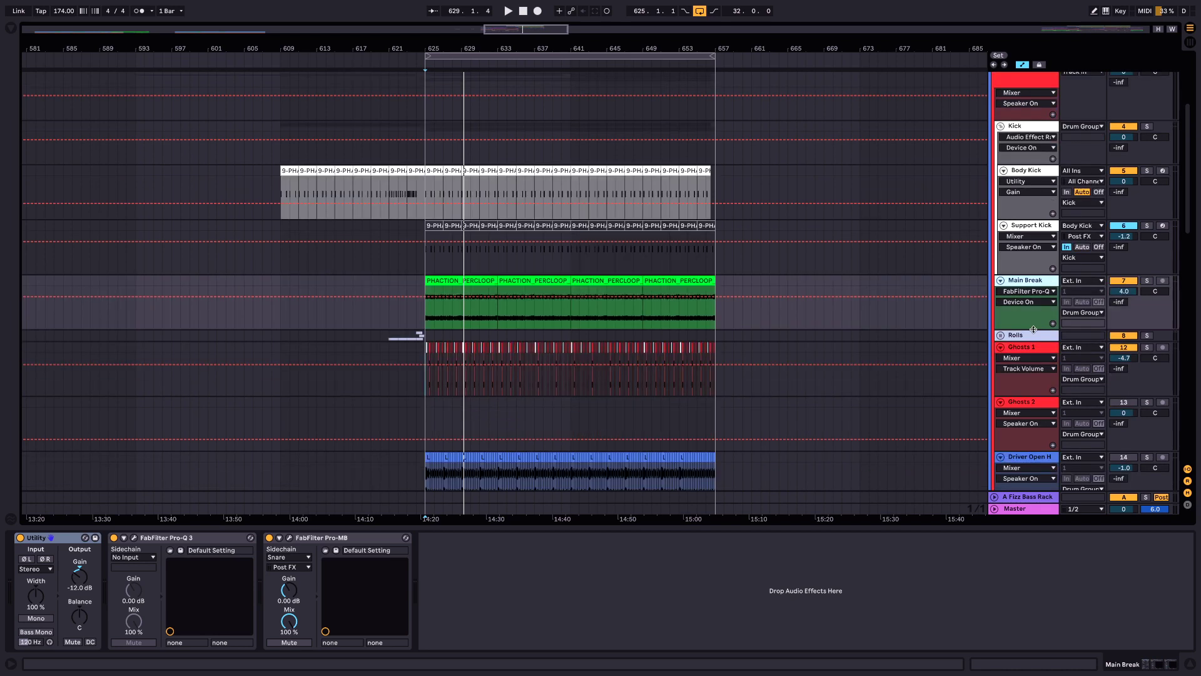
{"action": "left_click", "coordinate": [1018, 342]}
{"action": "left_click", "coordinate": [1026, 386]}
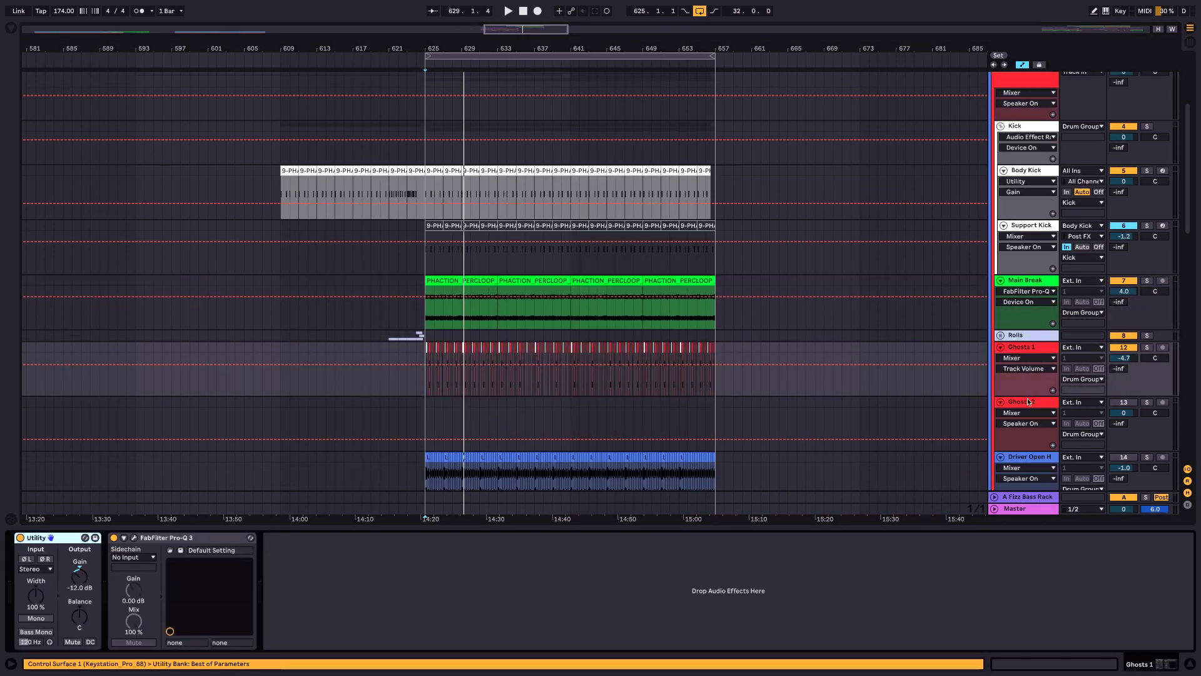
{"action": "left_click", "coordinate": [1027, 401]}
{"action": "scroll", "coordinate": [1027, 395], "scroll_direction": "down", "scroll_amount": 3}
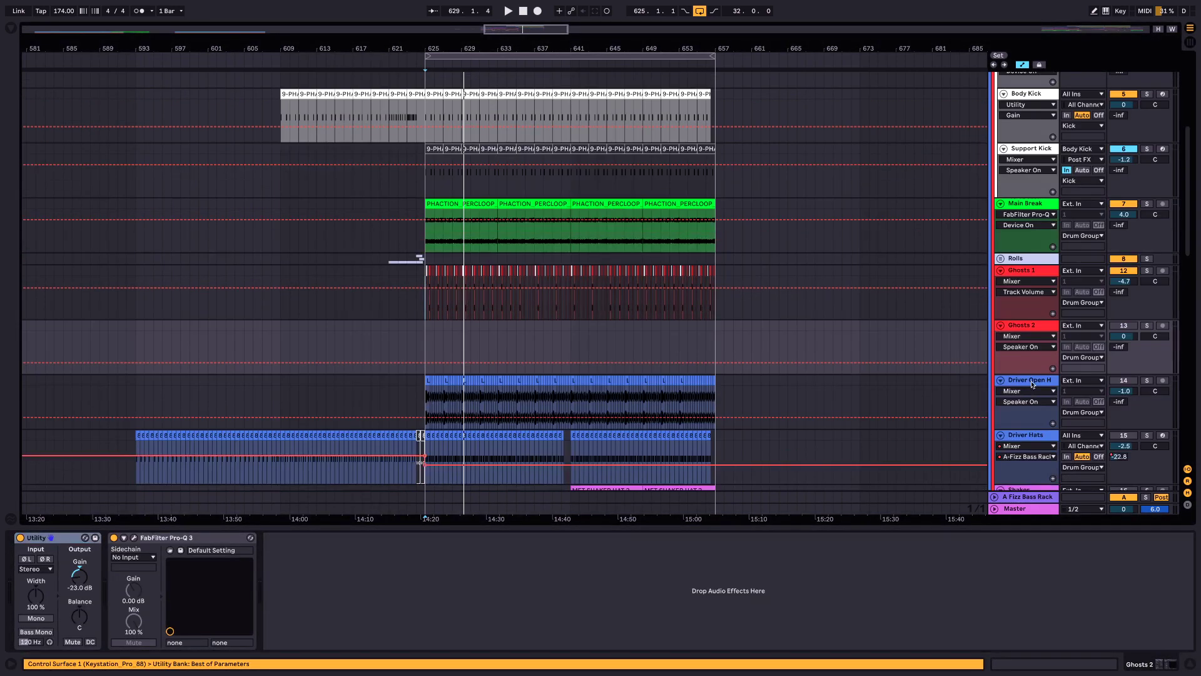
{"action": "scroll", "coordinate": [1033, 335], "scroll_direction": "down", "scroll_amount": 2}
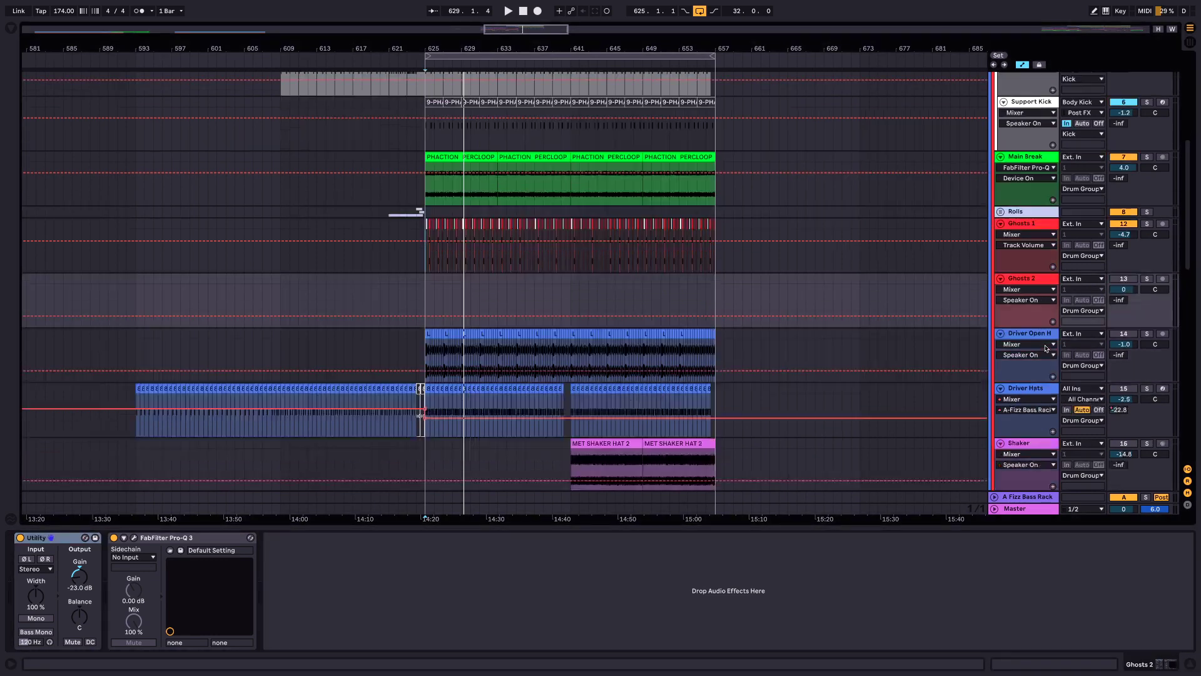
Open the Driver Open Hat 1 track's SPL Transient Designer and solo the track during playback from bar 625.
{"action": "left_click", "coordinate": [1036, 334]}
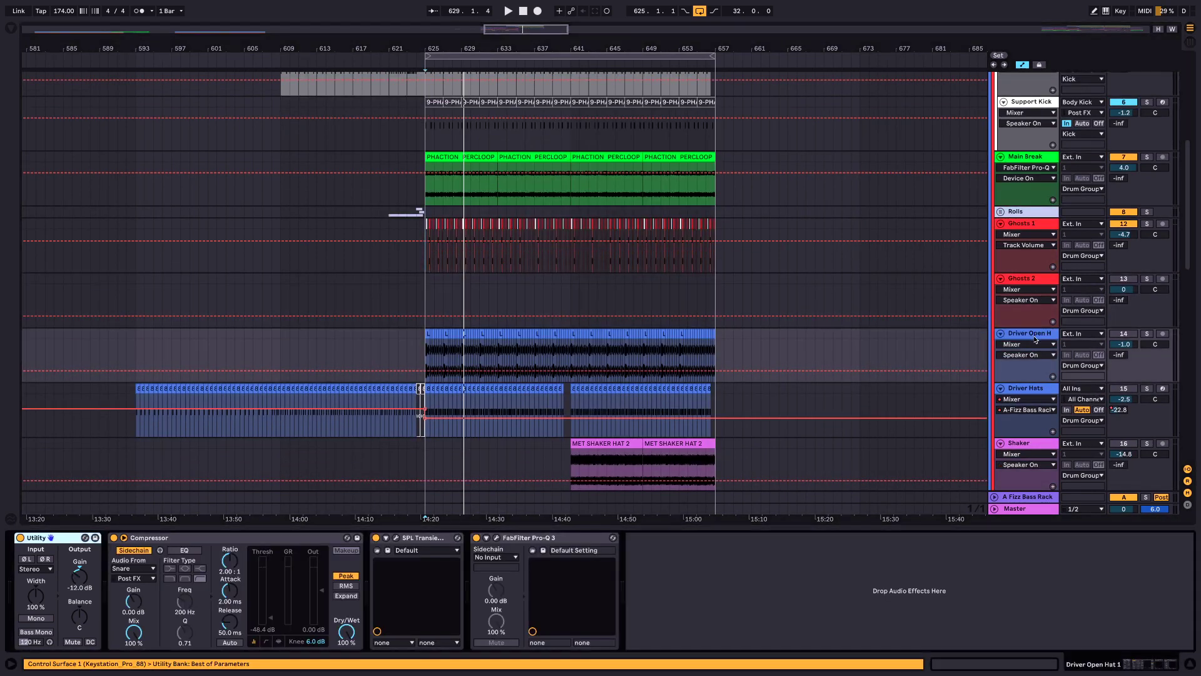
{"action": "scroll", "coordinate": [1036, 340], "scroll_direction": "down", "scroll_amount": 3}
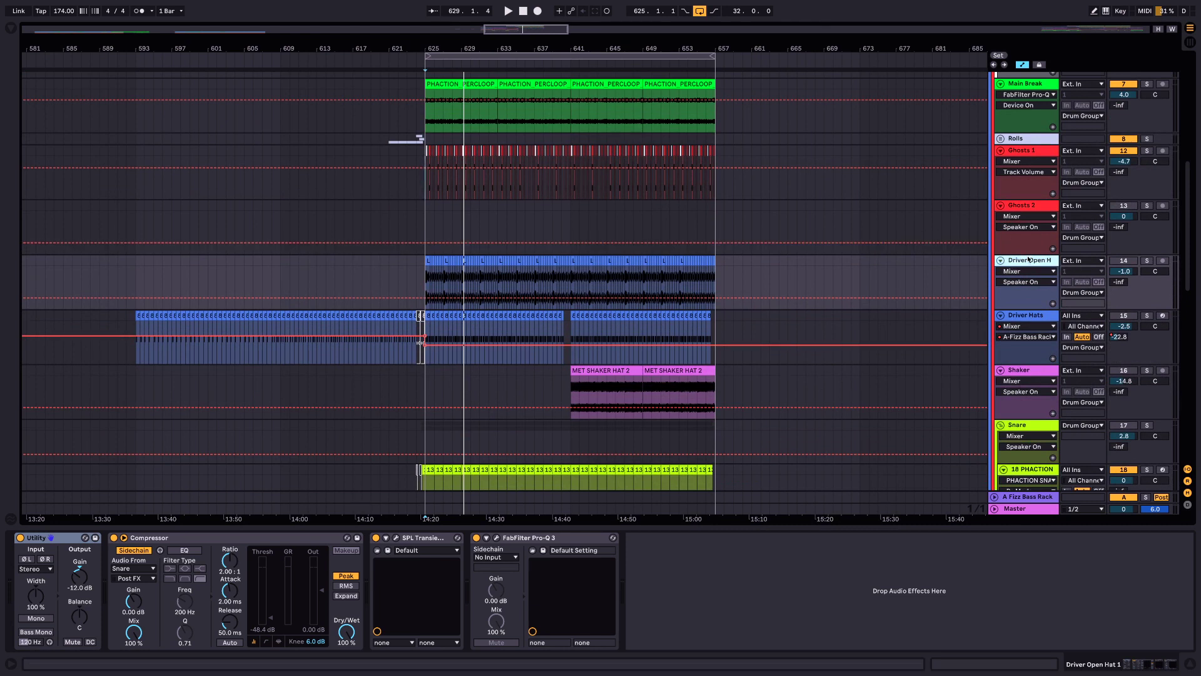
{"action": "left_click", "coordinate": [396, 538]}
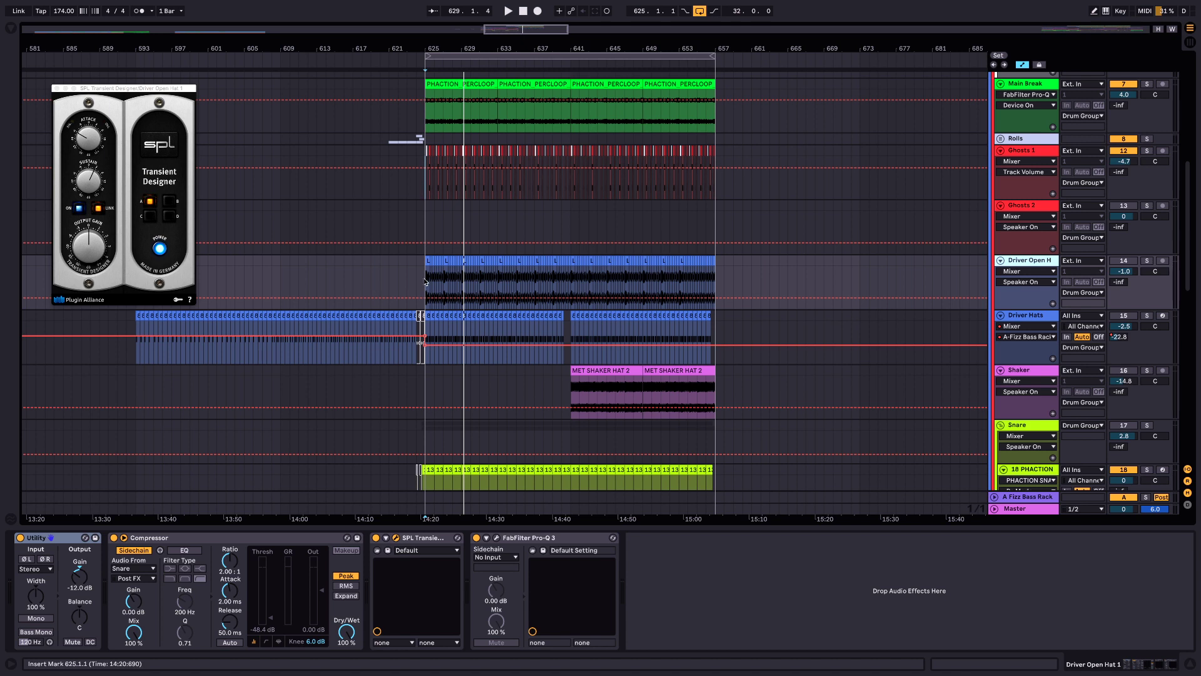
{"action": "left_click", "coordinate": [1134, 261]}
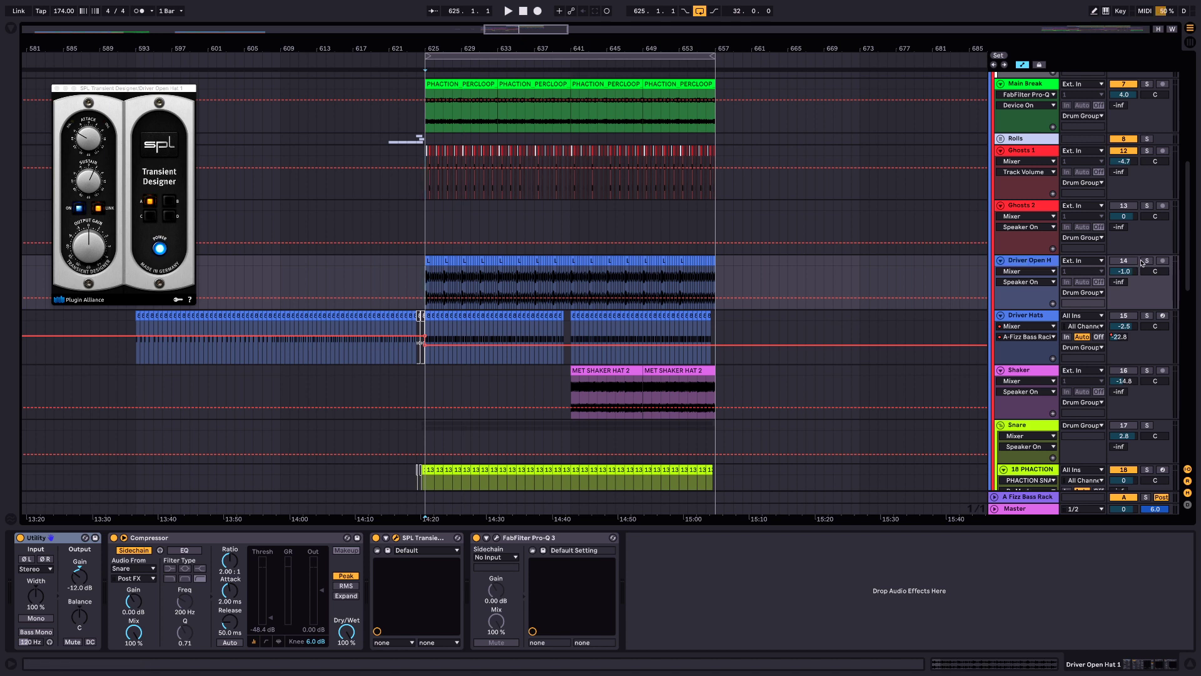
{"action": "key", "text": "space"}
{"action": "left_click", "coordinate": [1146, 261]}
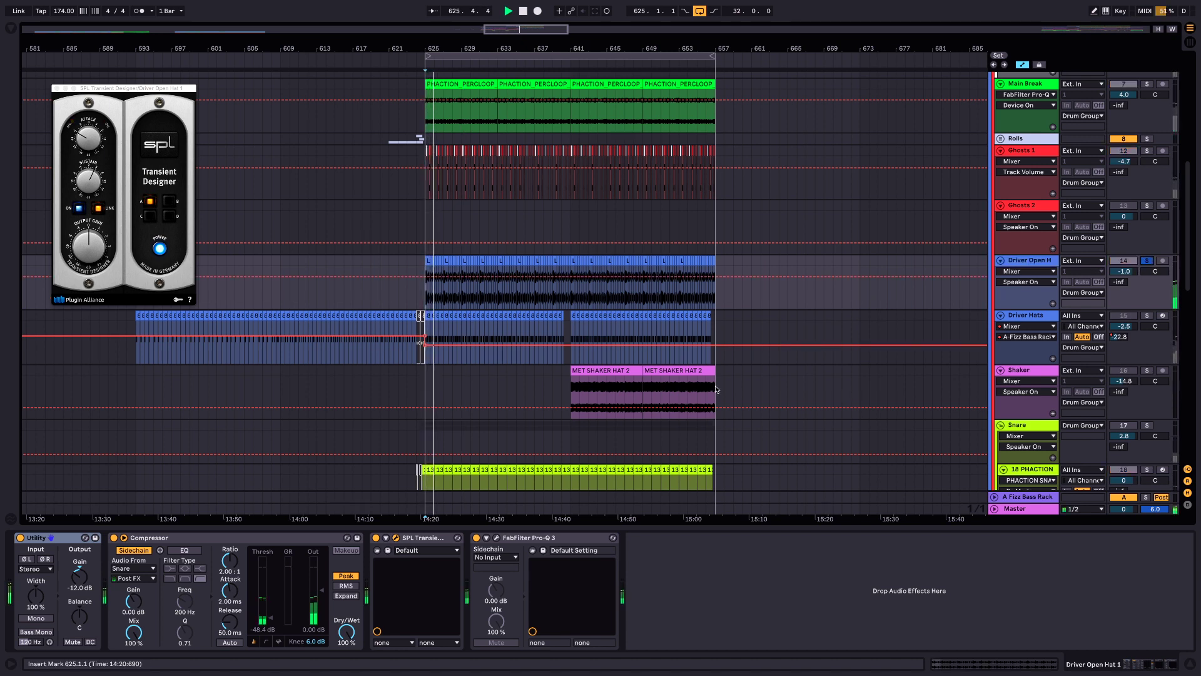
Compare the soloed open hat with the SPL Transient Designer bypassed and enabled during playback.
{"action": "left_click", "coordinate": [376, 538]}
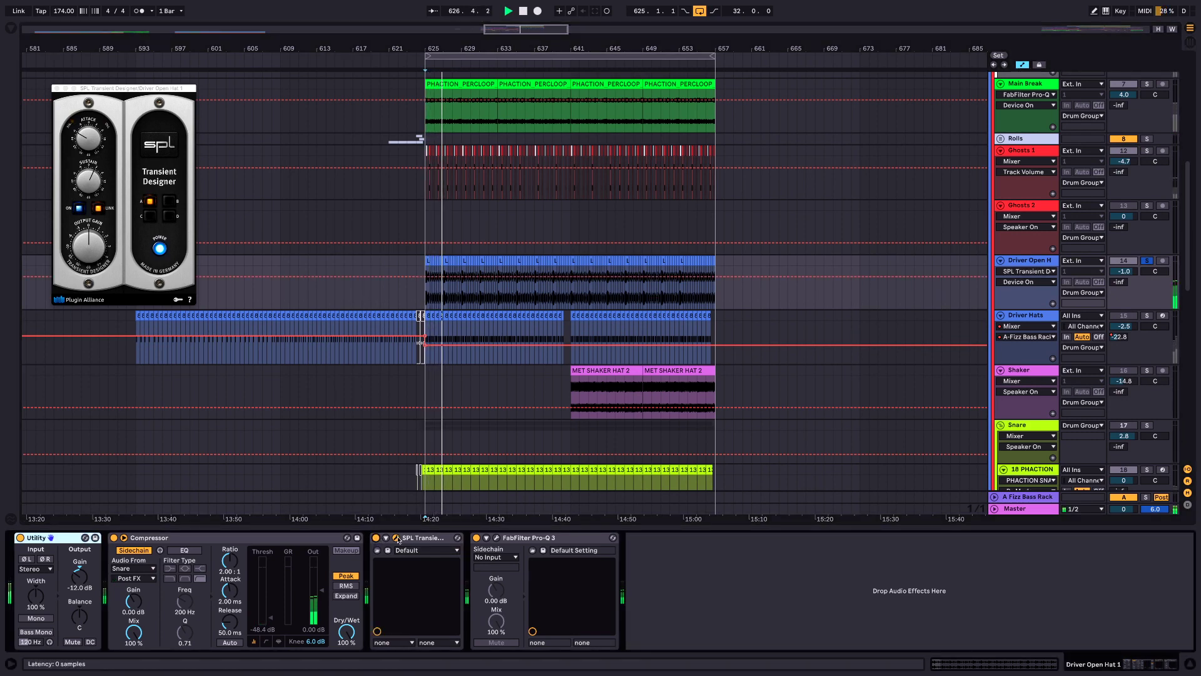
{"action": "left_click", "coordinate": [395, 538]}
{"action": "left_click", "coordinate": [395, 538]}
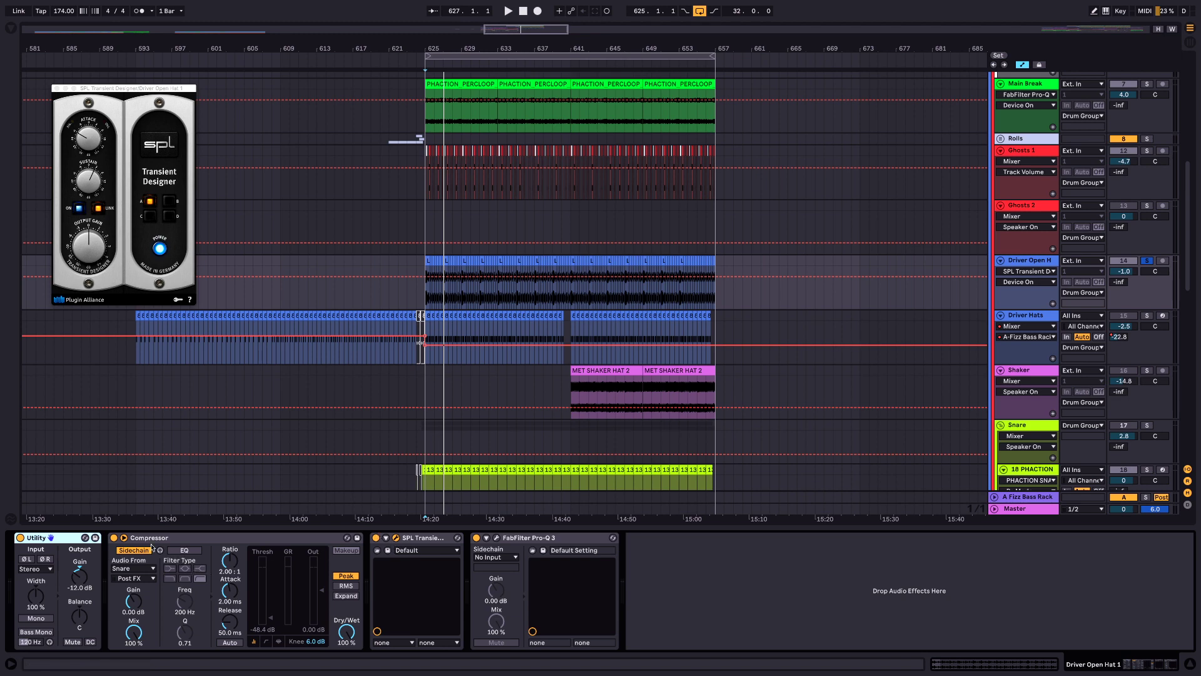
Review the open hat Compressor's sidechain source choices, keep Snare as the source, and audition the soloed hat from bar 625.
{"action": "left_click", "coordinate": [123, 538]}
{"action": "left_click", "coordinate": [123, 538]}
{"action": "left_click", "coordinate": [139, 571]}
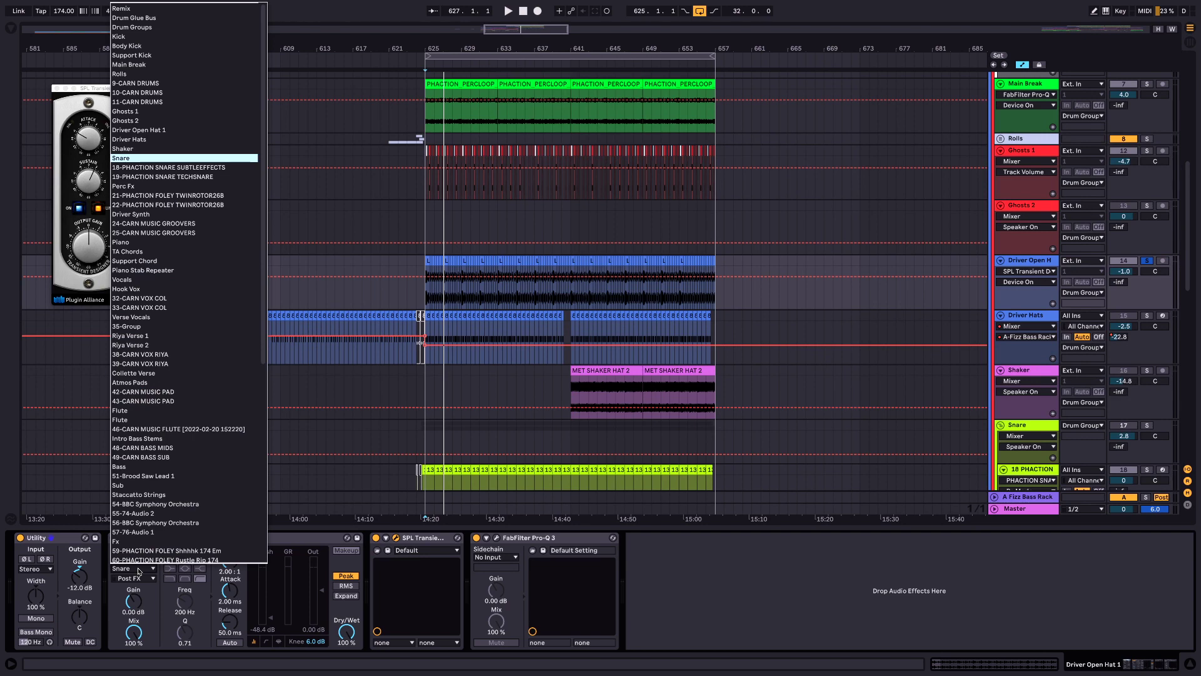
{"action": "key", "text": "Escape"}
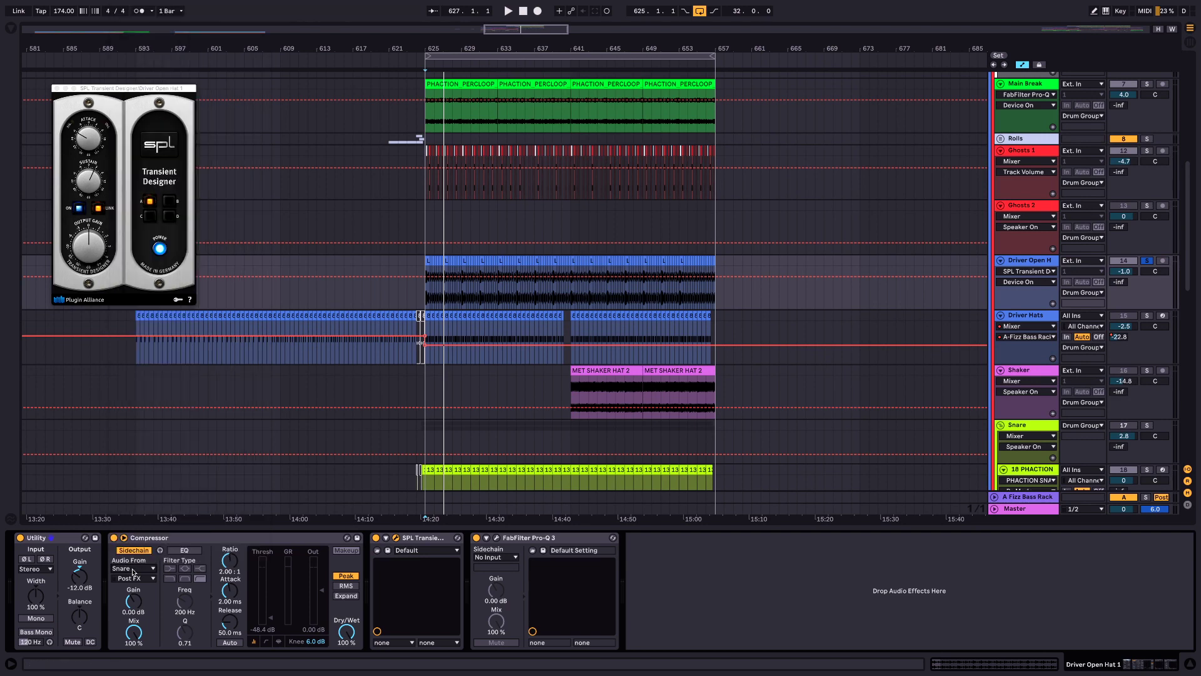
{"action": "key", "text": "space"}
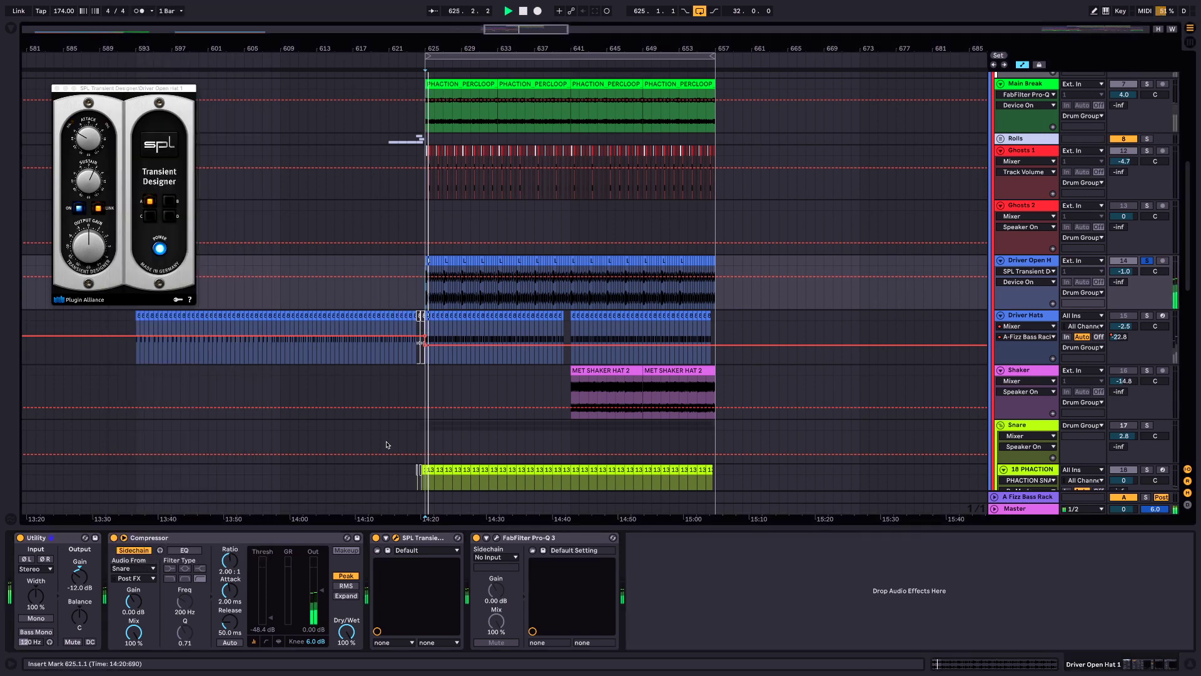
{"action": "key", "text": "space"}
Activate the Snare group, solo it alongside the open hat, and play both from bar 625.
{"action": "left_click", "coordinate": [1117, 426]}
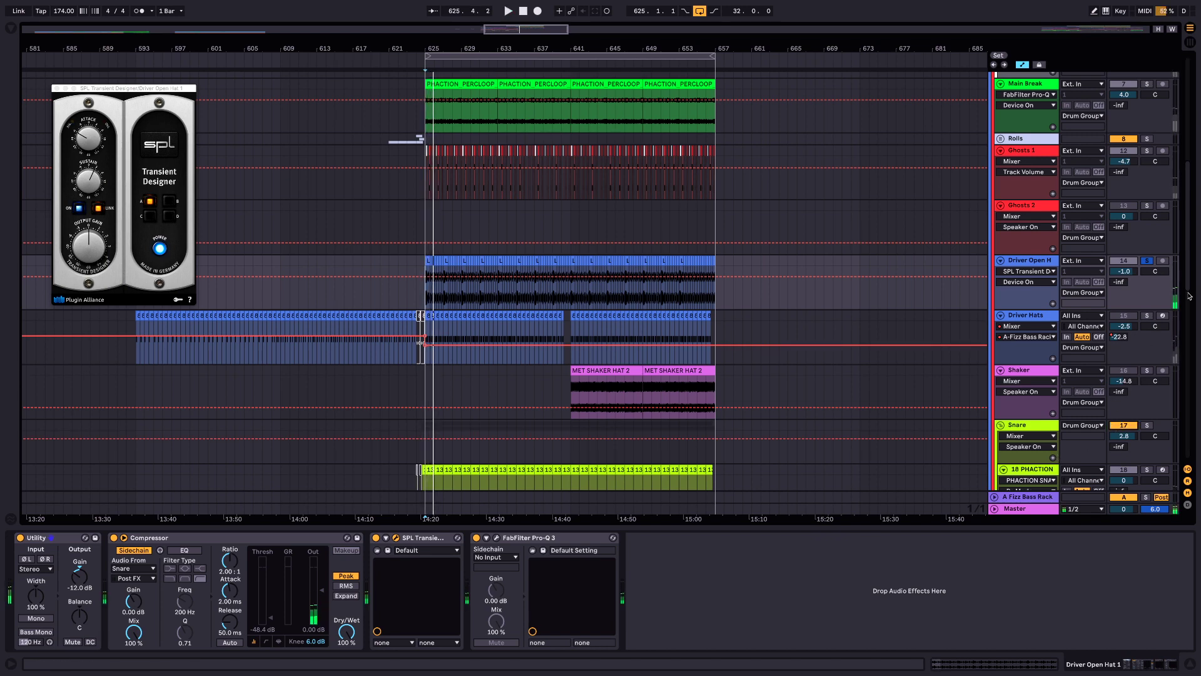
{"action": "scroll", "coordinate": [1190, 296], "scroll_direction": "down", "scroll_amount": 5}
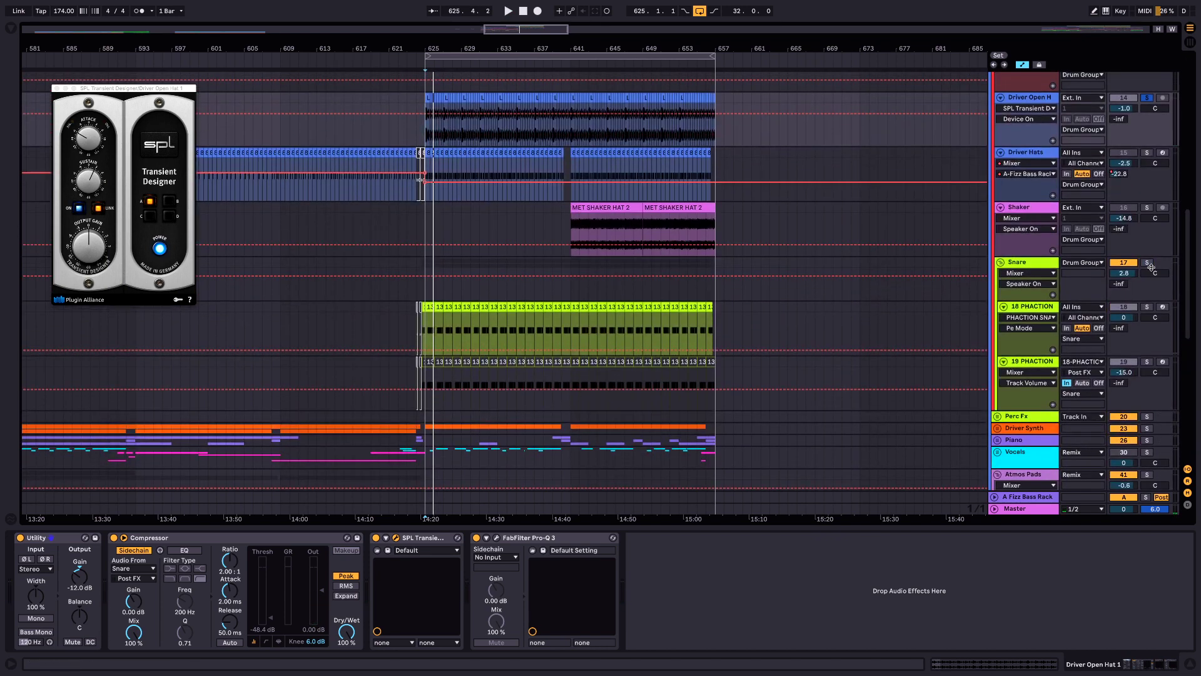
{"action": "left_click", "coordinate": [1150, 265]}
{"action": "key", "text": "space"}
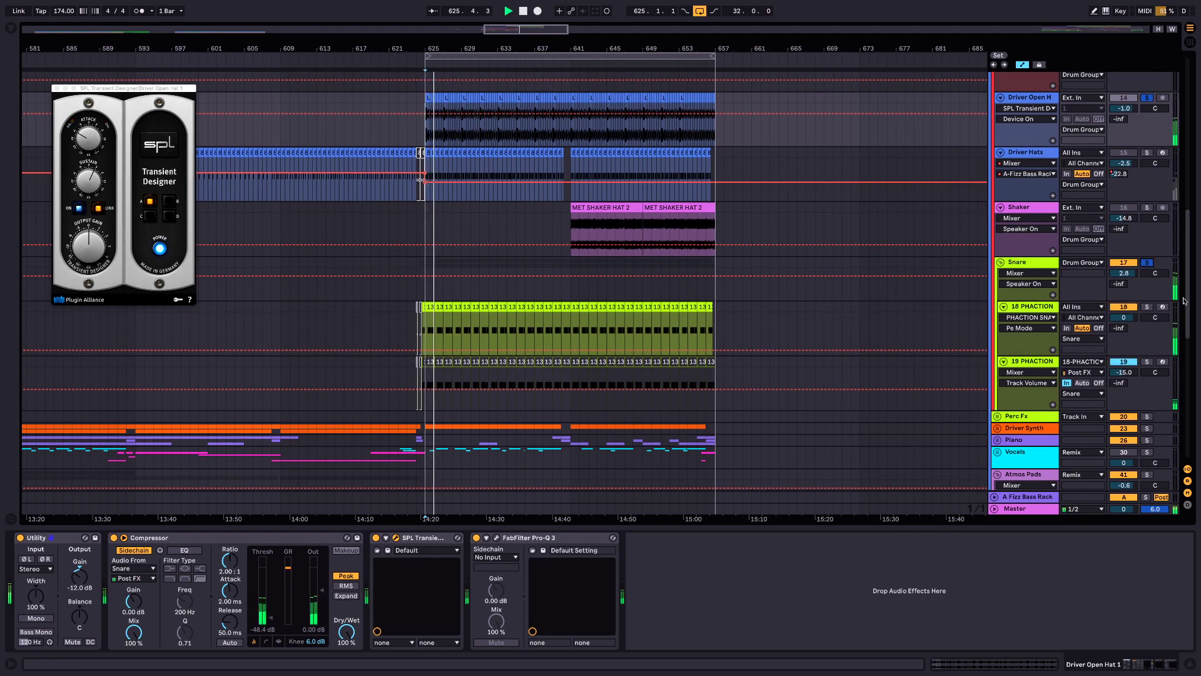
{"action": "key", "text": "space"}
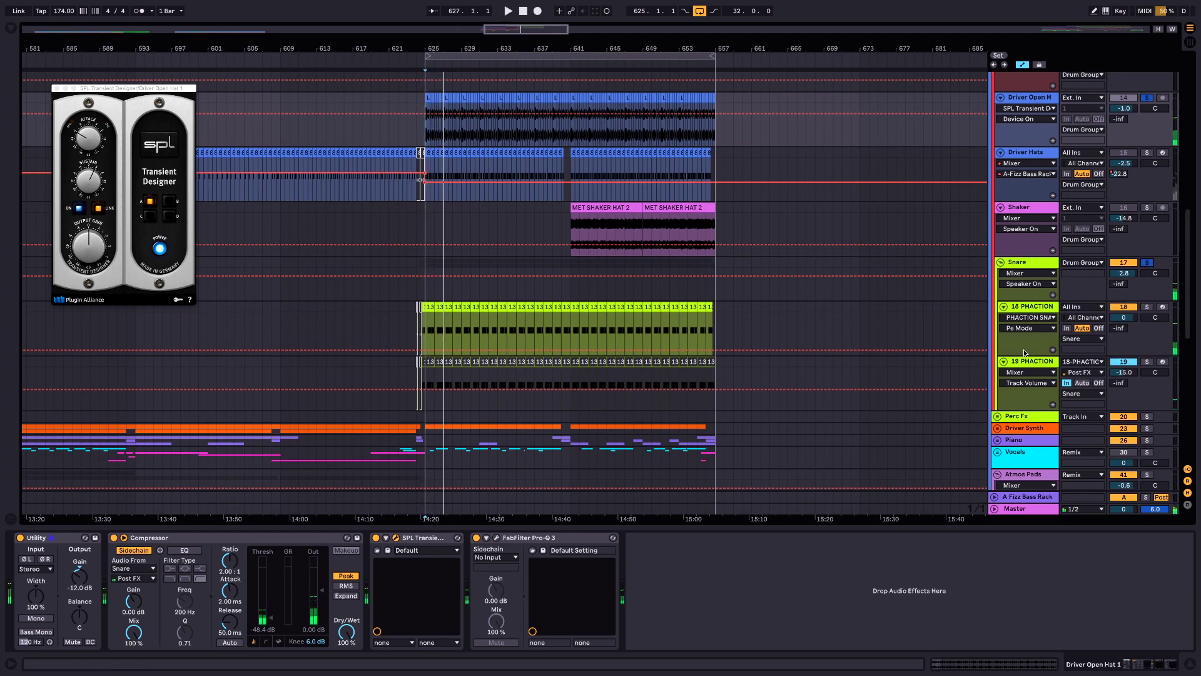
Zoom in on the PHACTION_SNARE_SUBTLEEFFECTS sample waveform on track 18, solo that snare layer and play it from bar 625.
{"action": "scroll", "coordinate": [1029, 312], "scroll_direction": "up", "scroll_amount": 1}
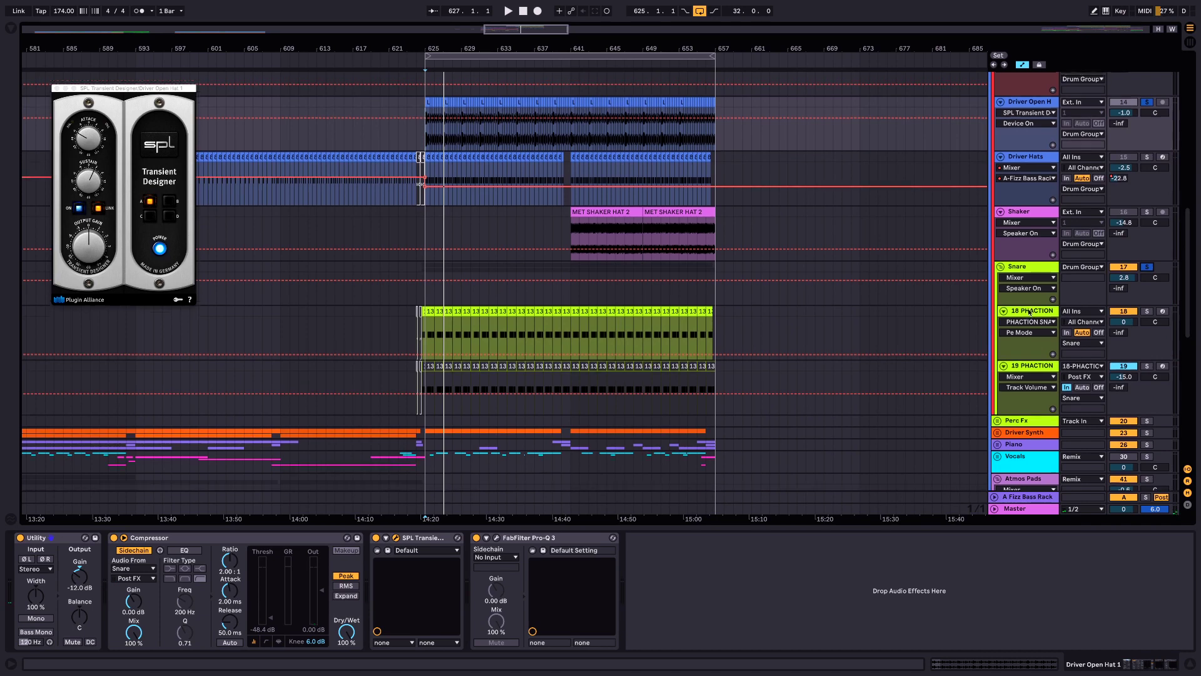
{"action": "scroll", "coordinate": [1029, 312], "scroll_direction": "up", "scroll_amount": 2}
{"action": "left_click", "coordinate": [1023, 366]}
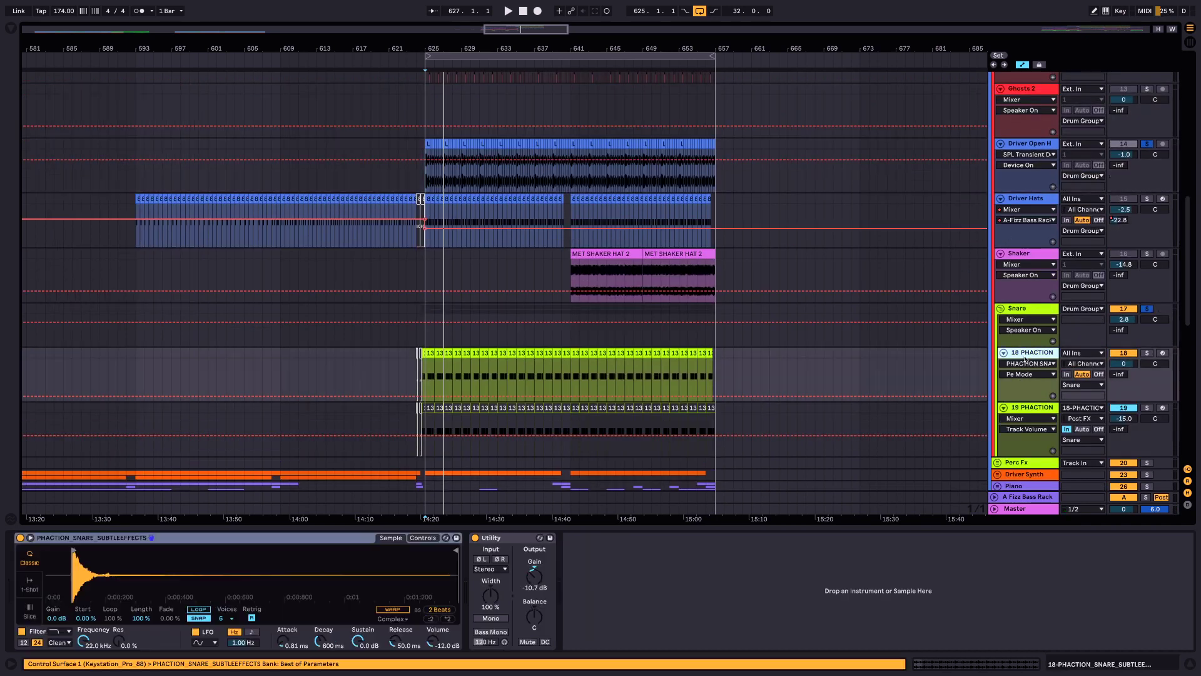
{"action": "left_click_drag", "start_coordinate": [74, 561], "coordinate": [74, 597]}
{"action": "left_click", "coordinate": [1147, 353]}
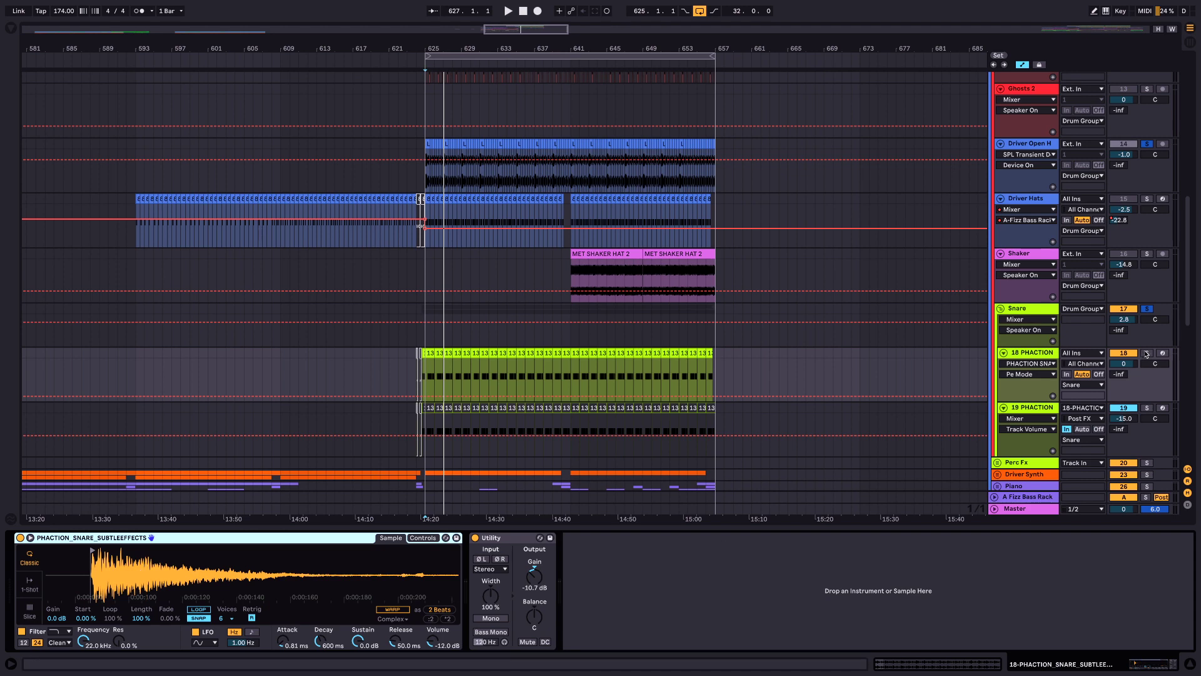
{"action": "key", "text": "space"}
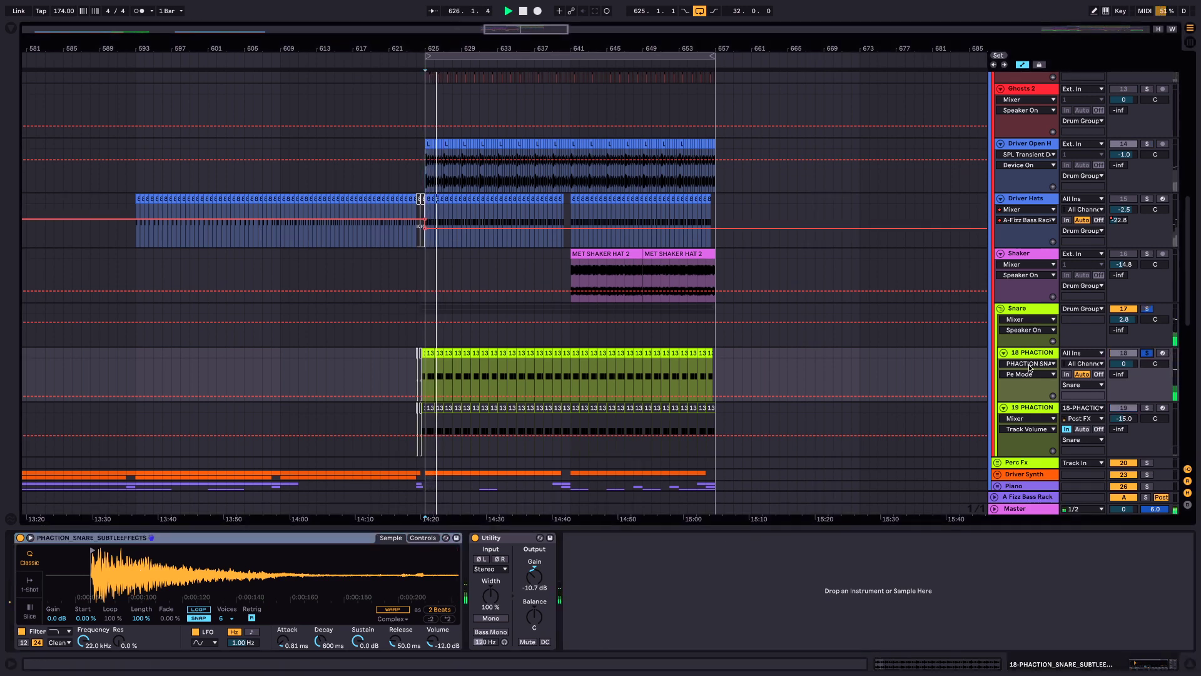
{"action": "key", "text": "space"}
Bypass the Snare group's ValhallaVintageVerb, open its Pro-Q 3, and compare the EQ bypassed and enabled during playback.
{"action": "key", "text": "Up"}
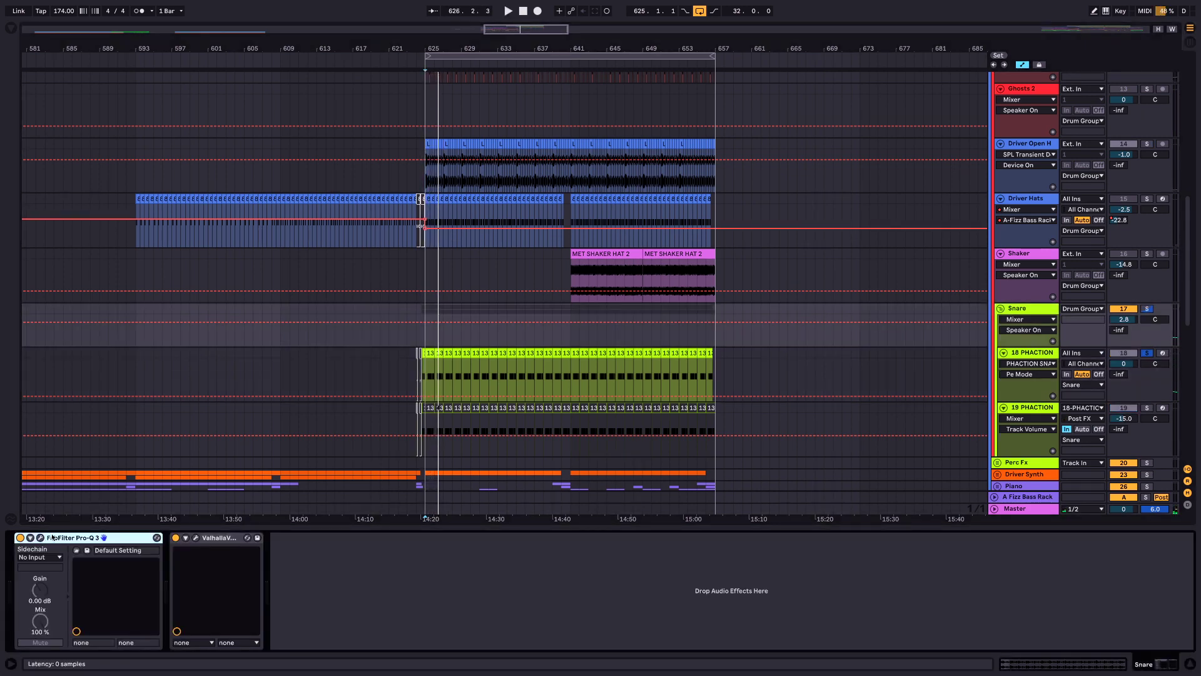
{"action": "left_click", "coordinate": [175, 537]}
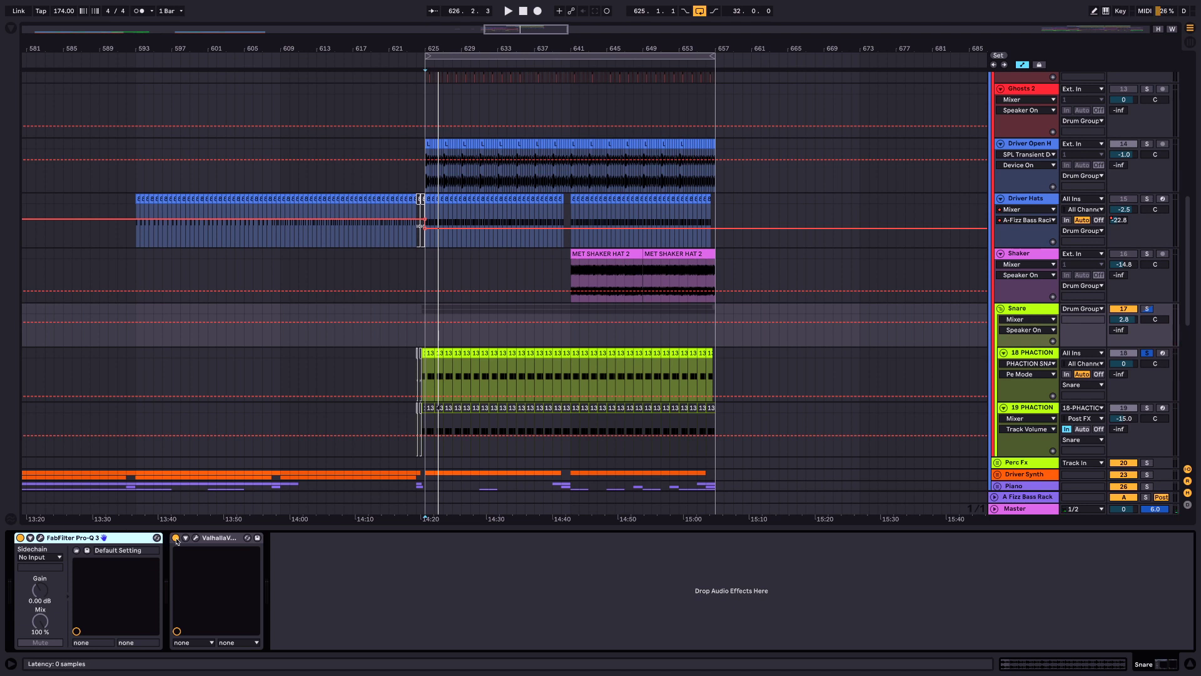
{"action": "left_click", "coordinate": [41, 538]}
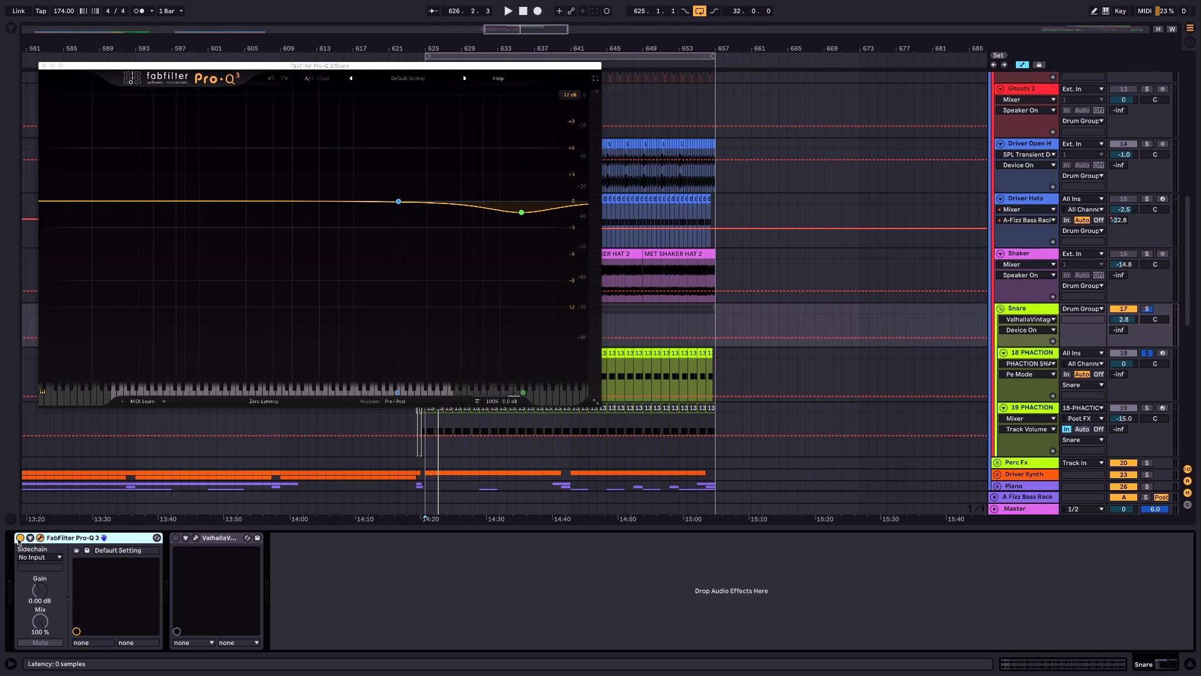
{"action": "left_click", "coordinate": [19, 538]}
{"action": "key", "text": "space"}
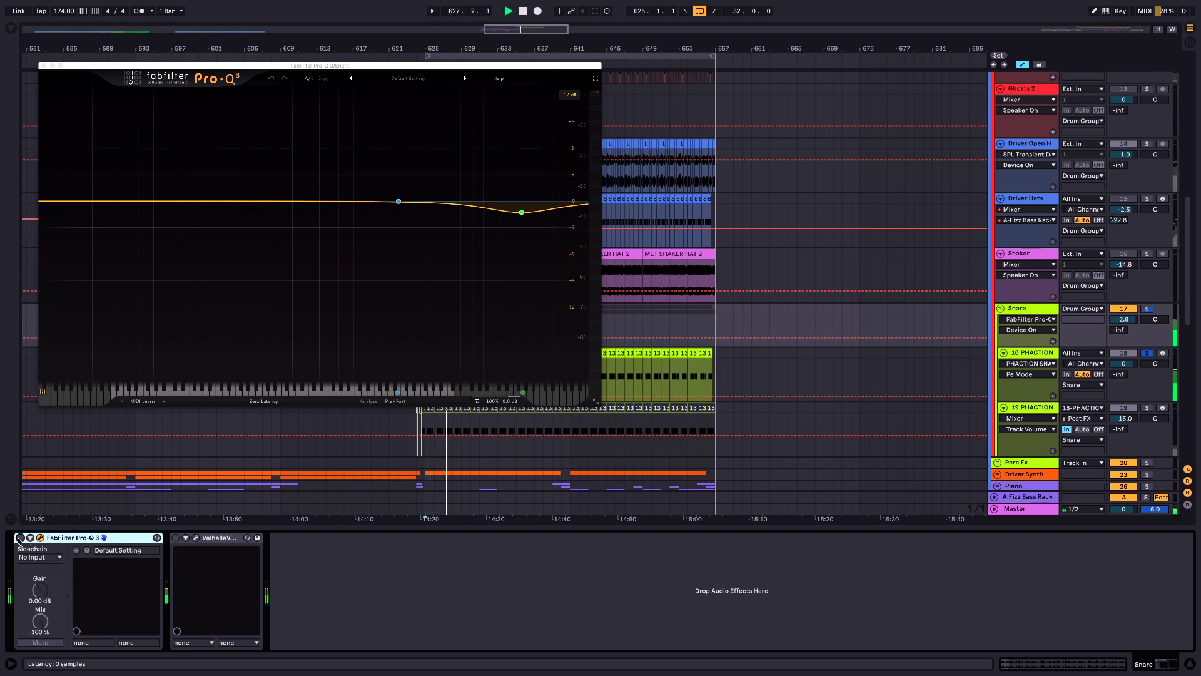
{"action": "key", "text": "space"}
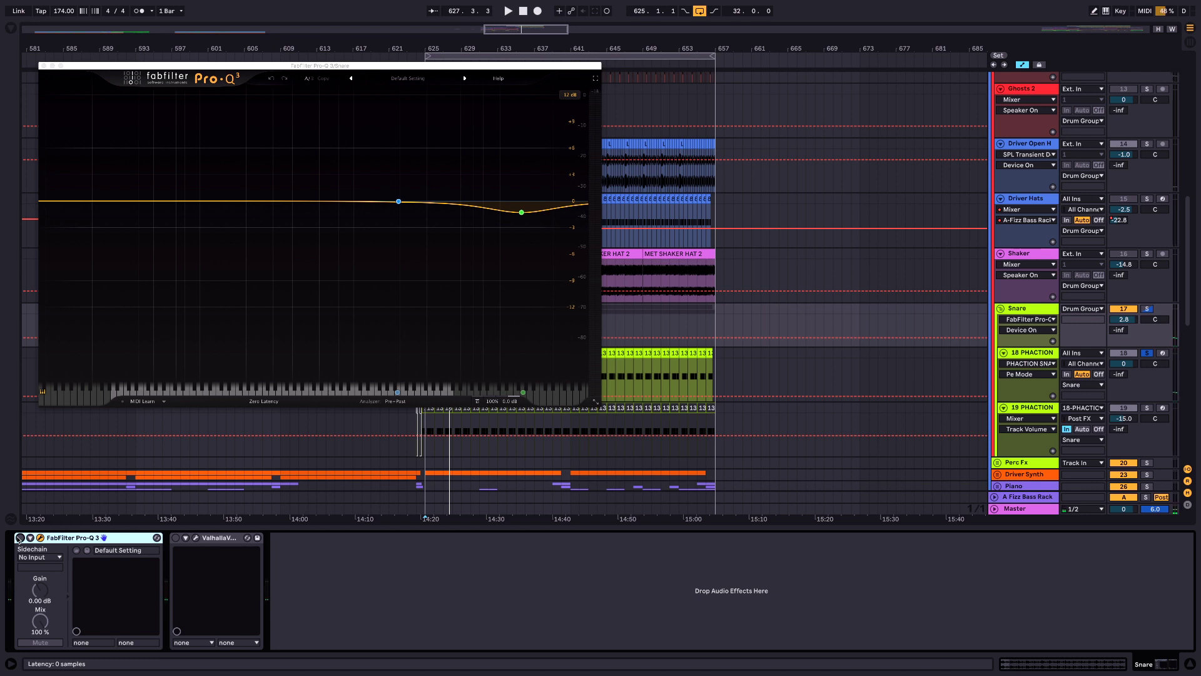
{"action": "left_click", "coordinate": [19, 538]}
{"action": "key", "text": "space"}
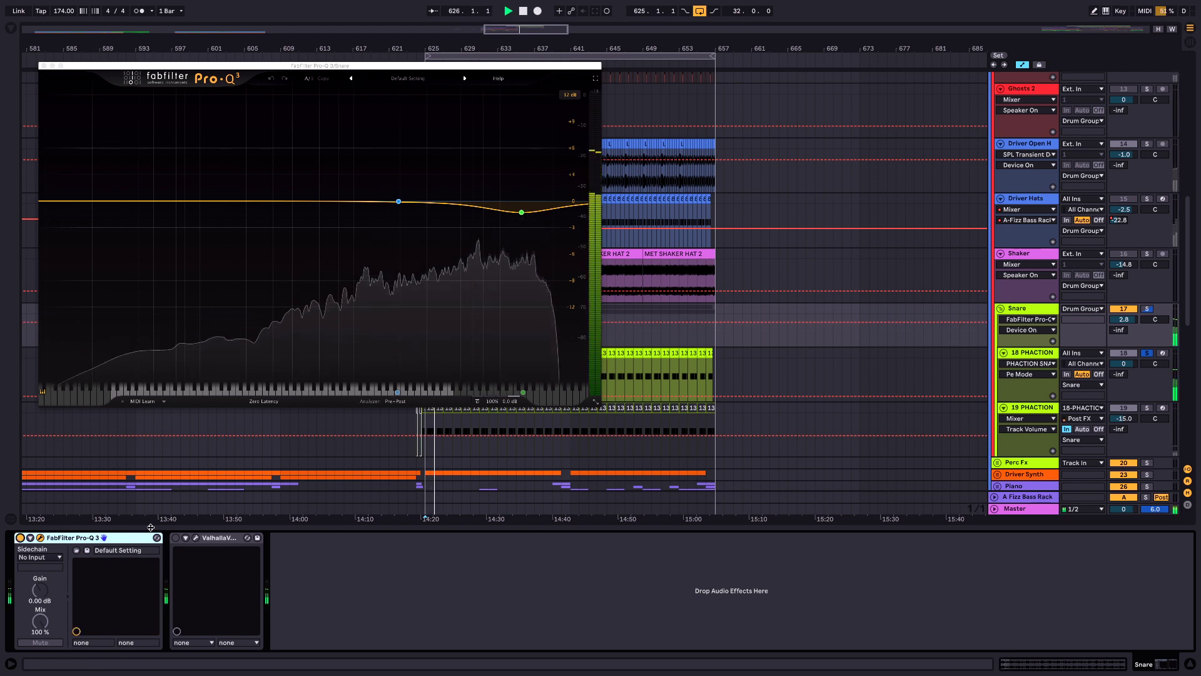
Re-enable the Snare group's ValhallaVintageVerb, open its window and close the Pro-Q 3 window.
{"action": "left_click", "coordinate": [176, 538]}
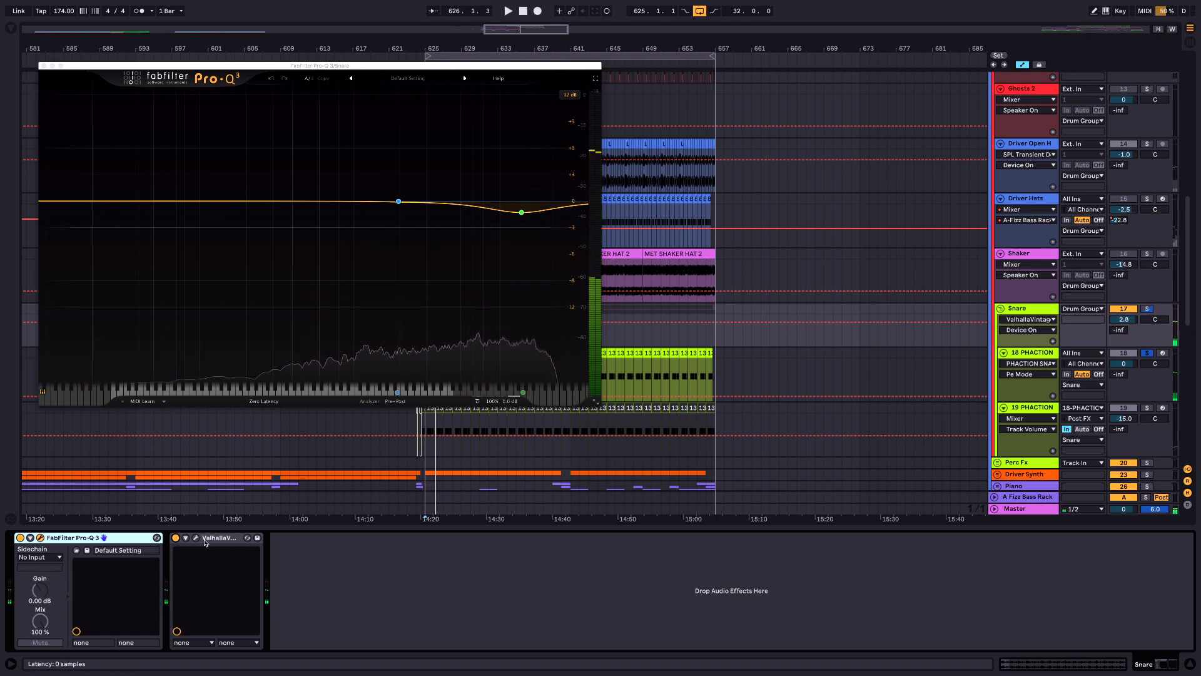
{"action": "left_click", "coordinate": [196, 538]}
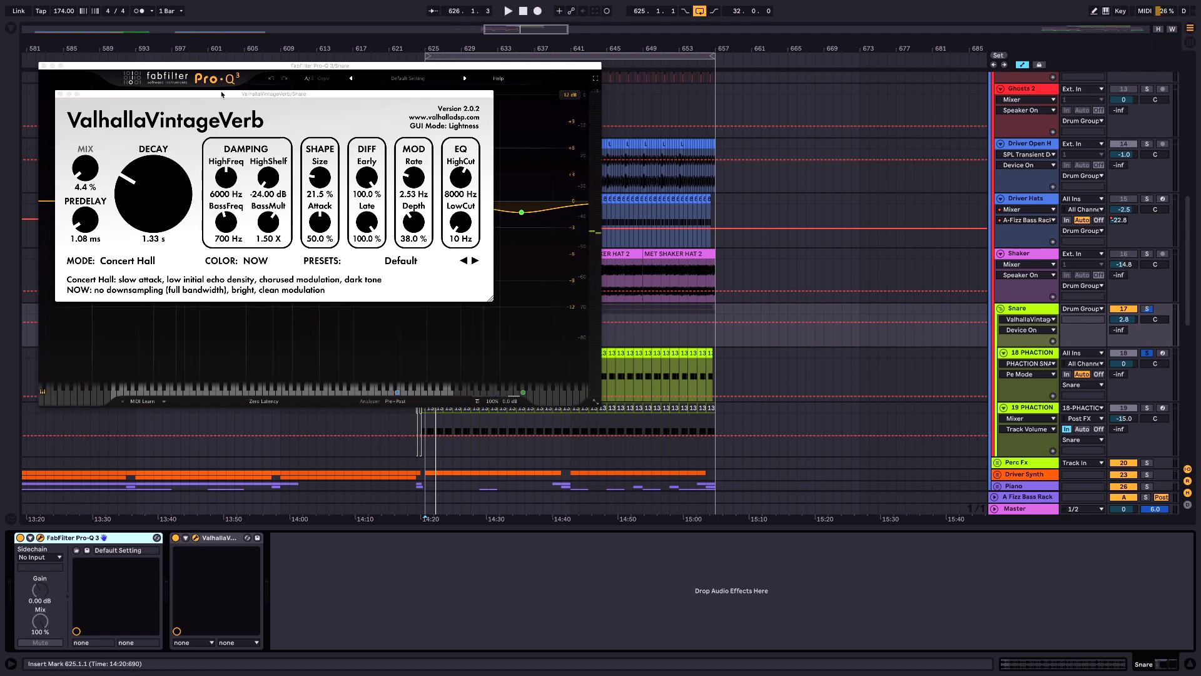
{"action": "left_click_drag", "start_coordinate": [221, 94], "coordinate": [549, 196]}
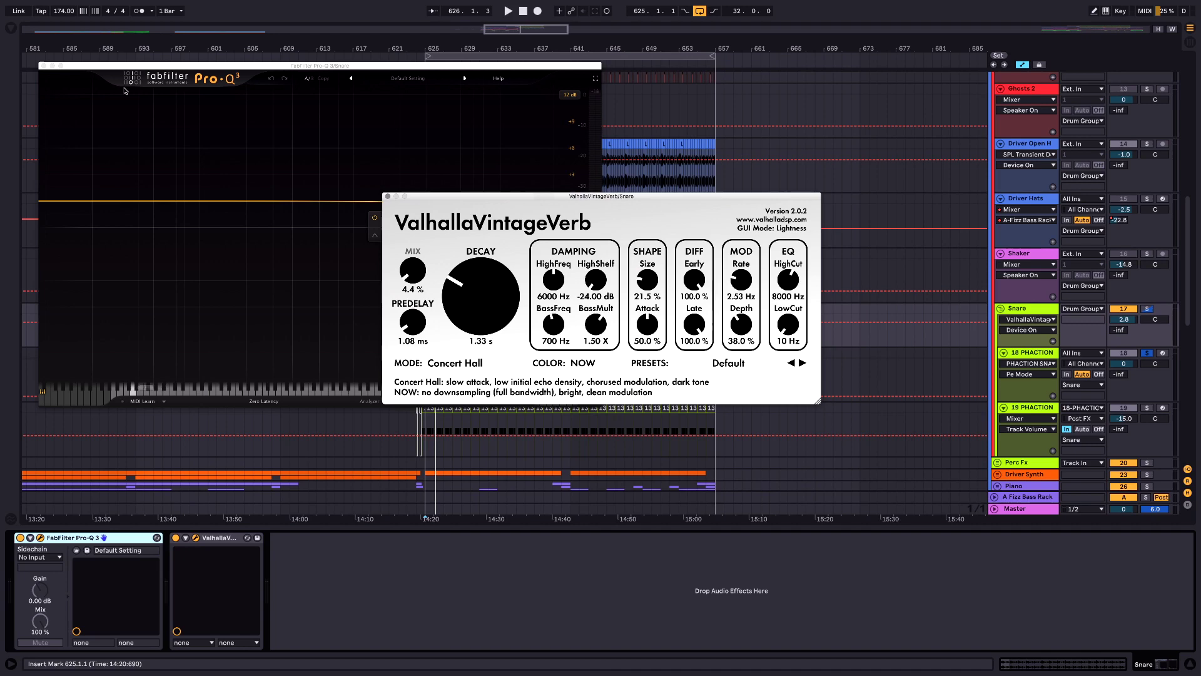
{"action": "left_click", "coordinate": [44, 65]}
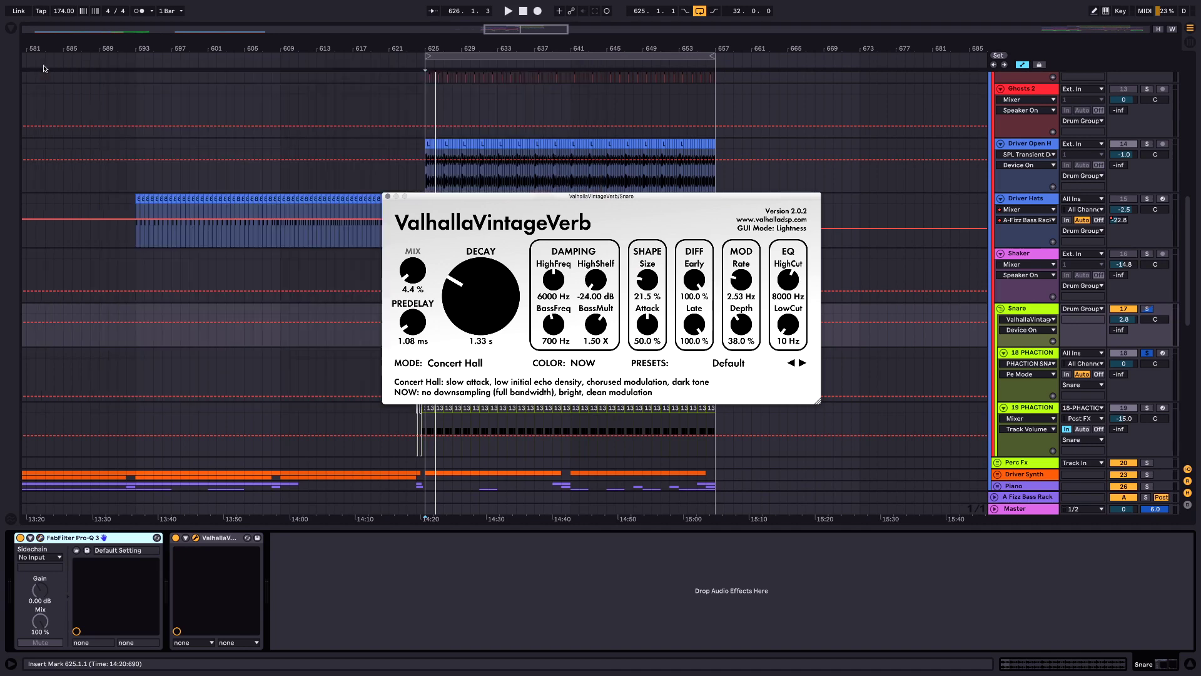
Move the ValhallaVintageVerb window clear of the snare clips and audition a change to its Size setting during playback.
{"action": "left_click_drag", "start_coordinate": [441, 195], "coordinate": [180, 129]}
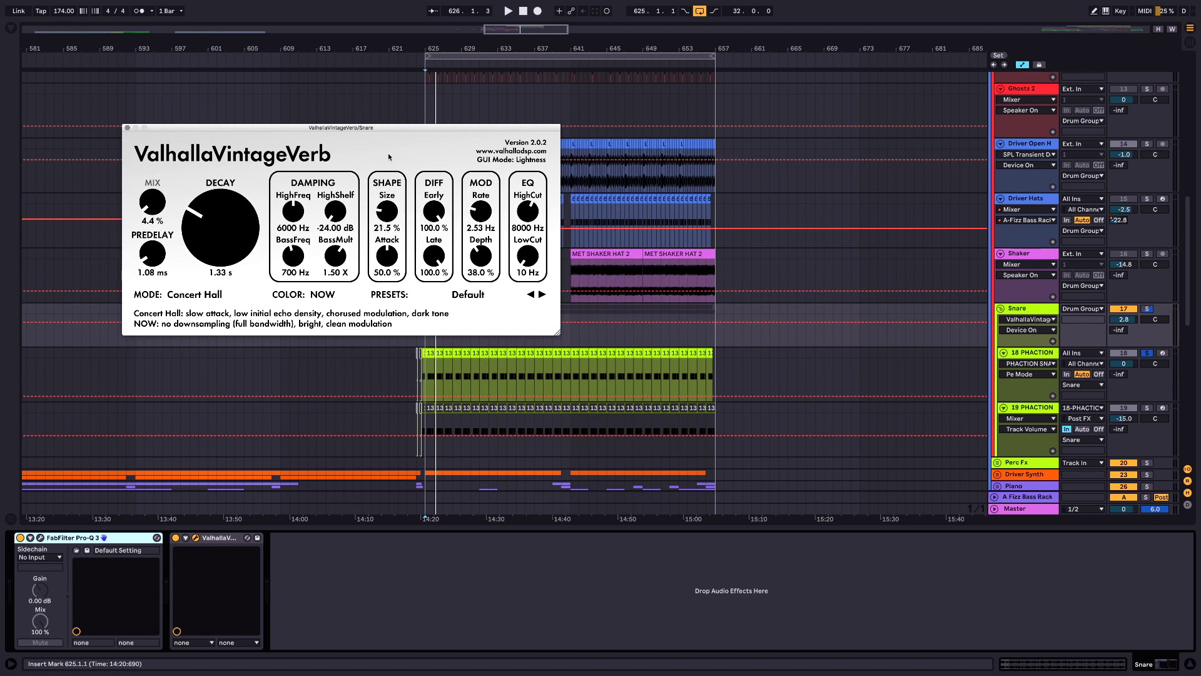
{"action": "key", "text": "space"}
{"action": "mouse_move", "coordinate": [387, 211]}
{"action": "left_mouse_down"}
{"action": "mouse_move", "coordinate": [396, 183]}
{"action": "mouse_move", "coordinate": [392, 233]}
{"action": "left_mouse_up"}
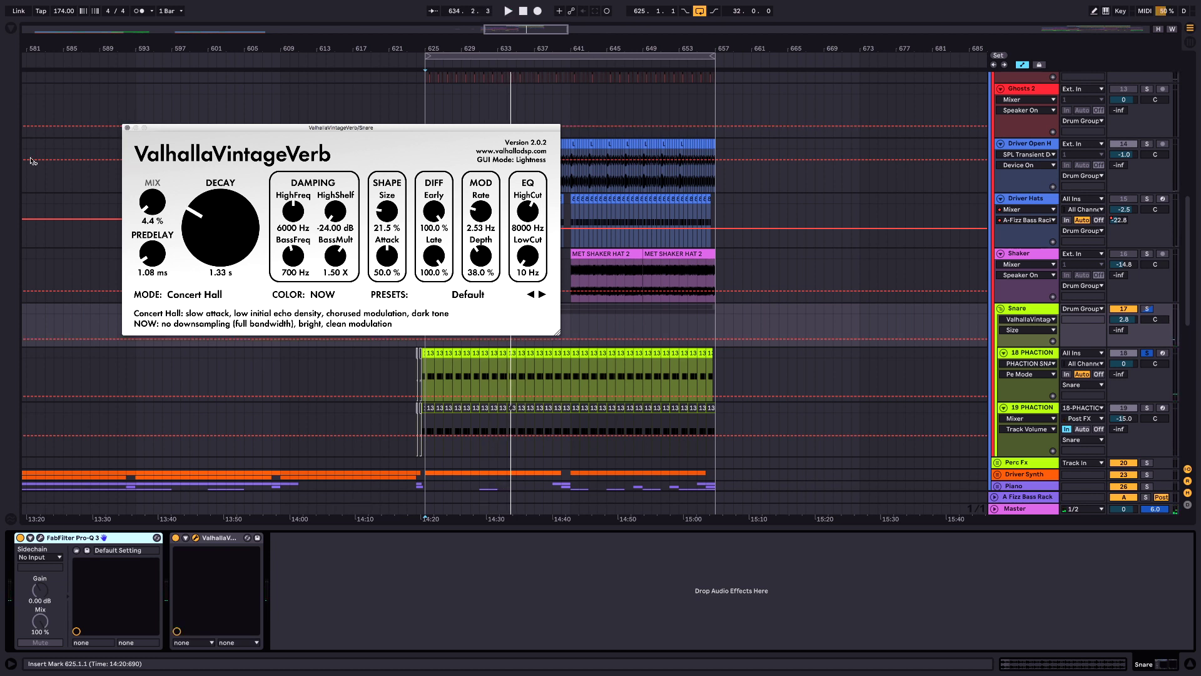
Close the ValhallaVintageVerb window, take the Snare group out of solo and play the full drum mix from bar 625.
{"action": "left_click", "coordinate": [127, 128]}
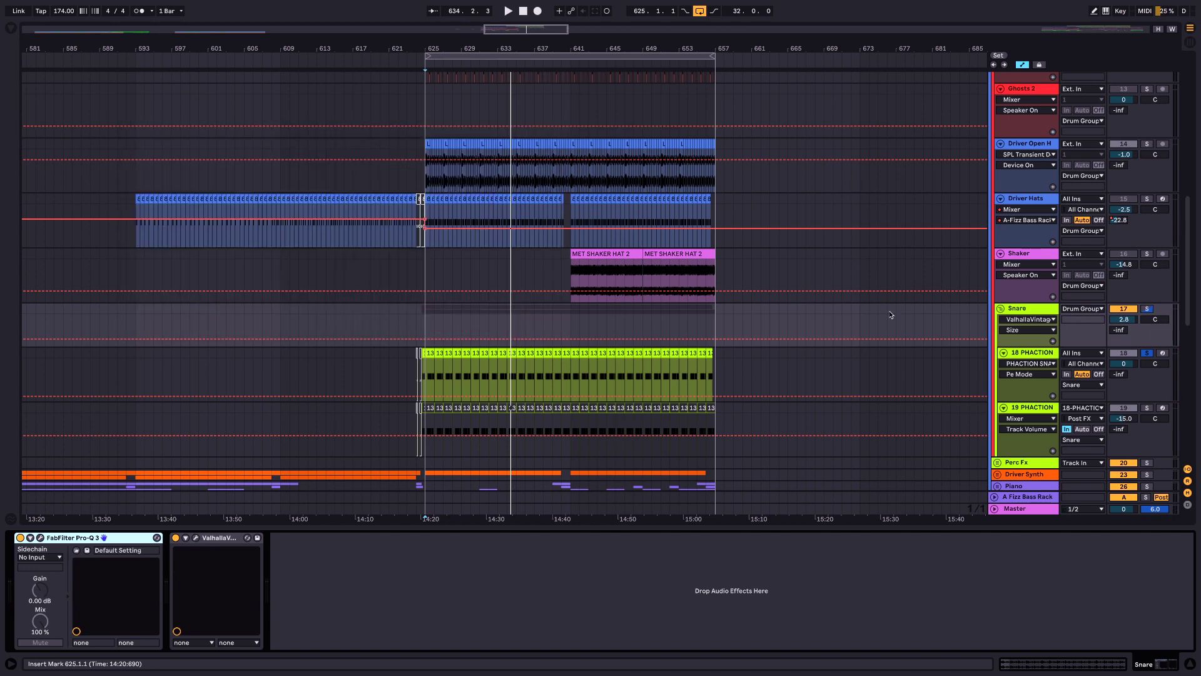
{"action": "left_click", "coordinate": [1148, 309]}
{"action": "key", "text": "space"}
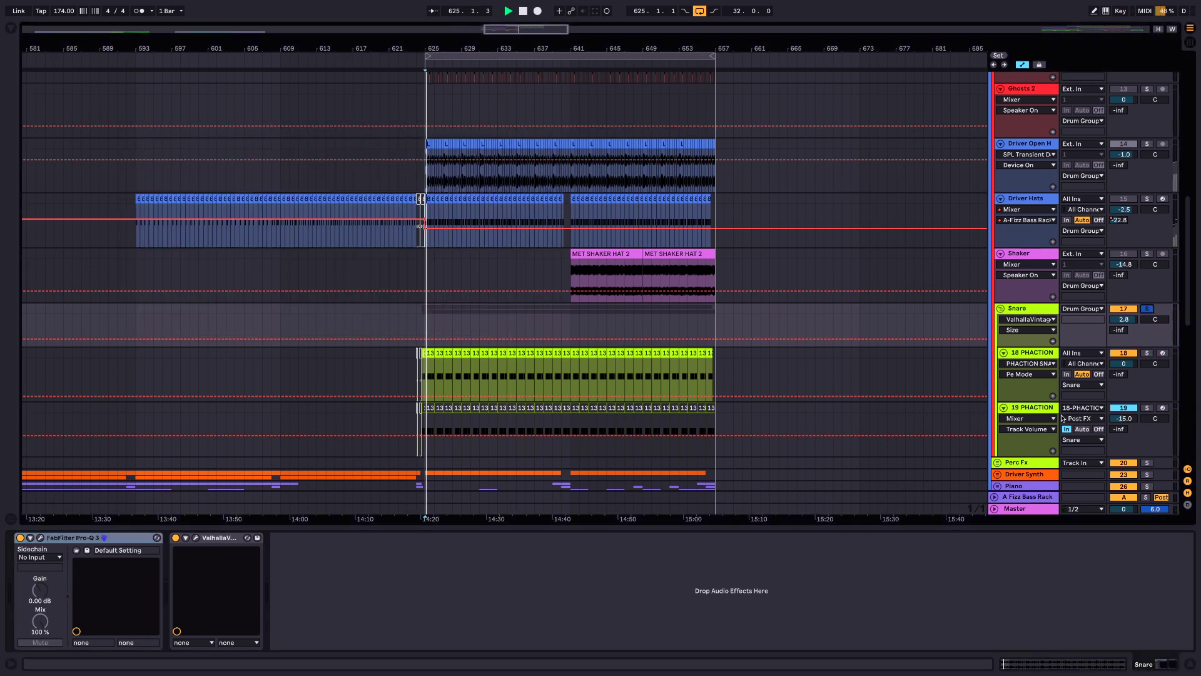
{"action": "left_click", "coordinate": [1148, 308]}
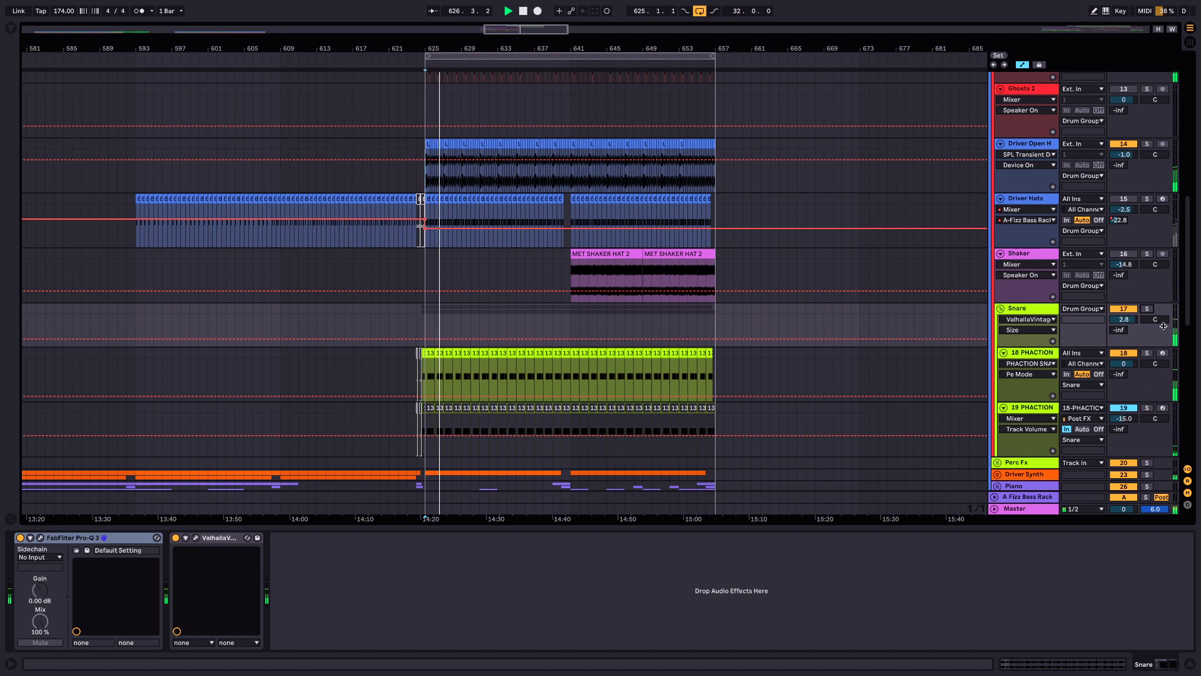
{"action": "key", "text": "space"}
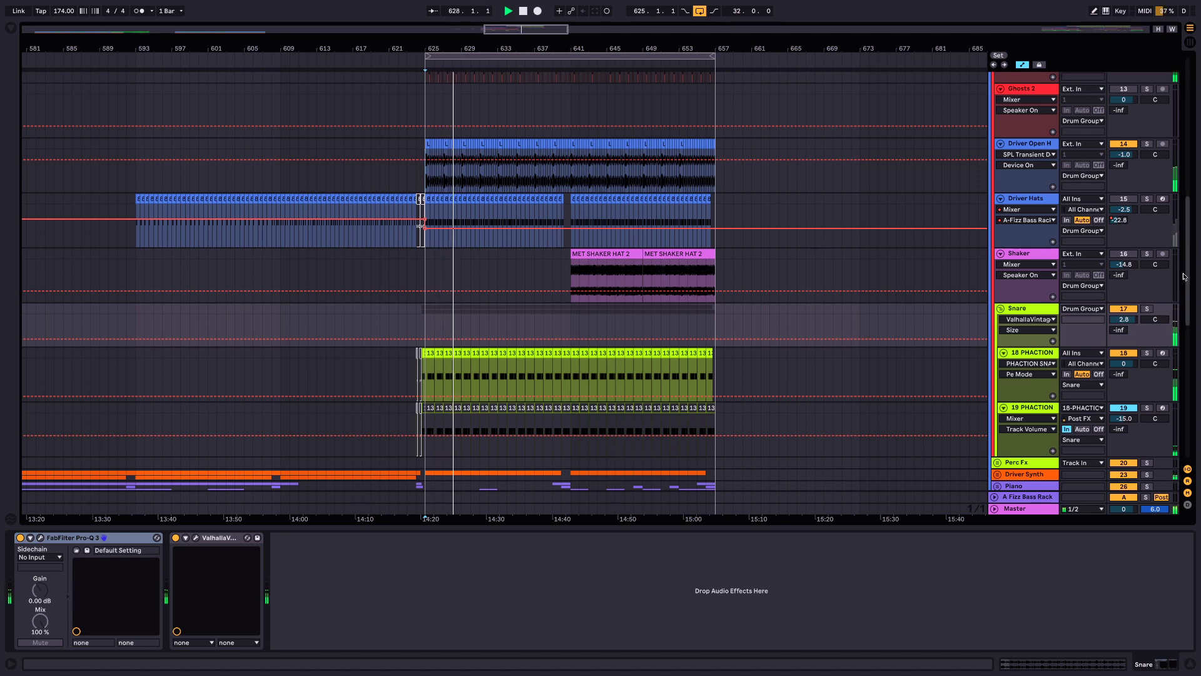
Toggle the Driver Hats track's mute and play the drums from bar 625 to judge the layers in the mix.
{"action": "scroll", "coordinate": [1120, 300], "scroll_direction": "up", "scroll_amount": 4}
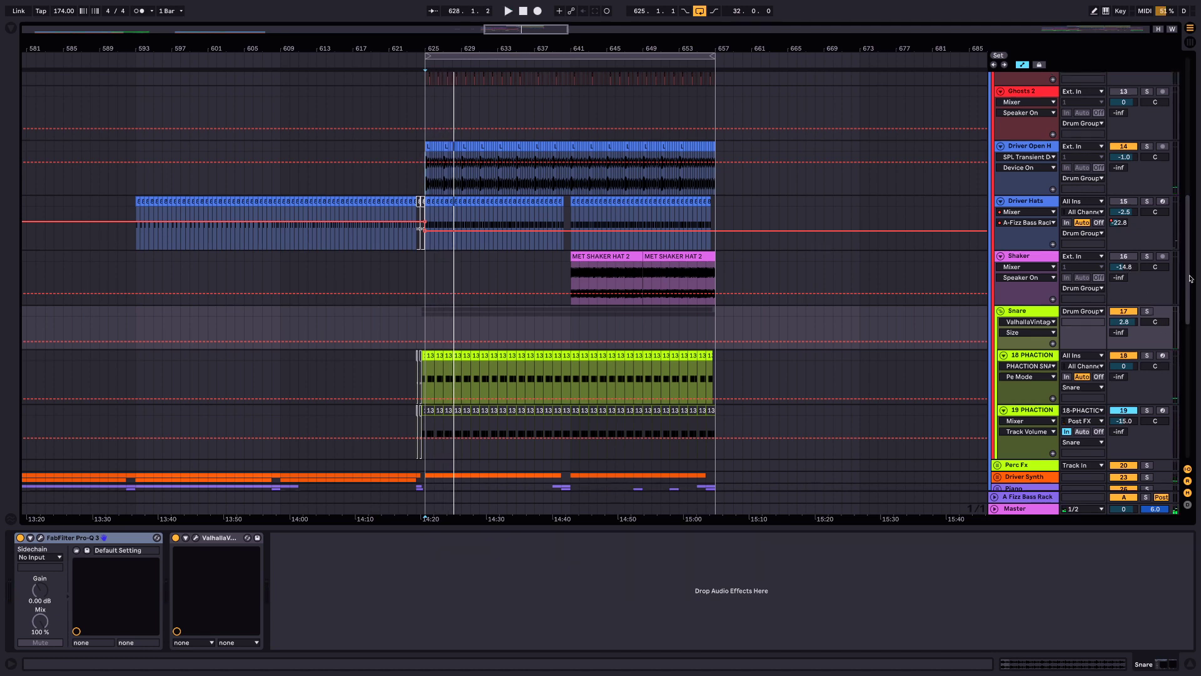
{"action": "left_click", "coordinate": [1124, 307]}
{"action": "key", "text": "space"}
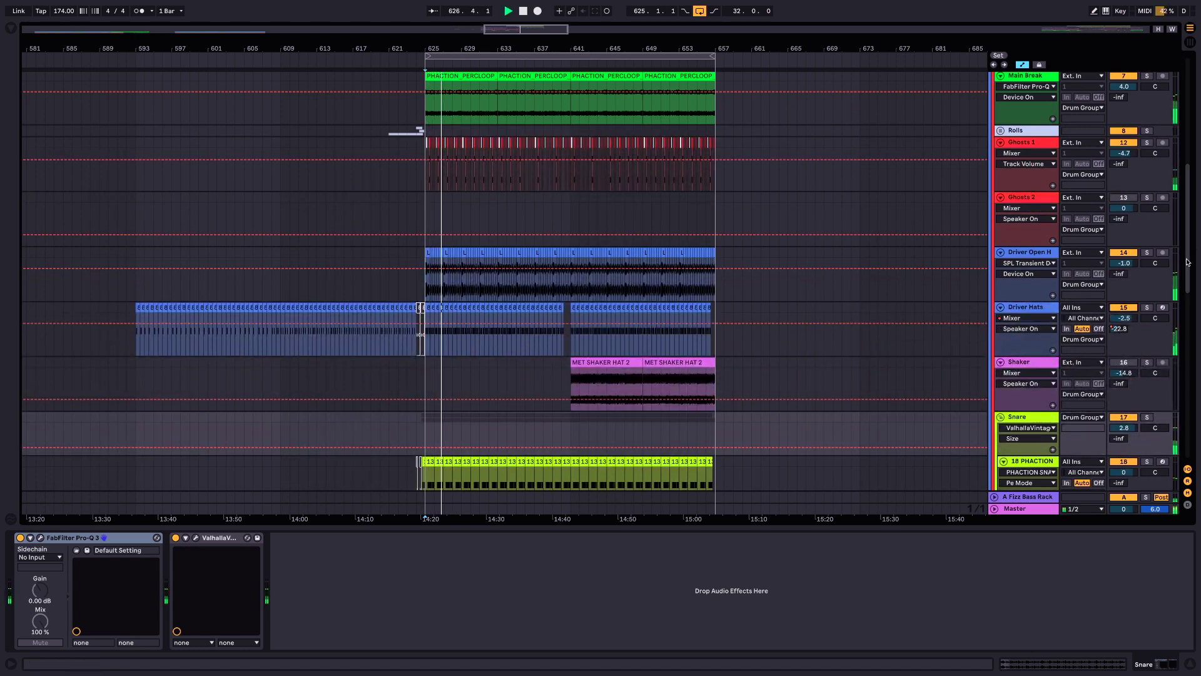
{"action": "scroll", "coordinate": [1190, 178], "scroll_direction": "up", "scroll_amount": 10}
Play the drums from bar 641 and briefly solo the Shaker track to compare it alone and in the mix.
{"action": "scroll", "coordinate": [1190, 178], "scroll_direction": "down", "scroll_amount": 20}
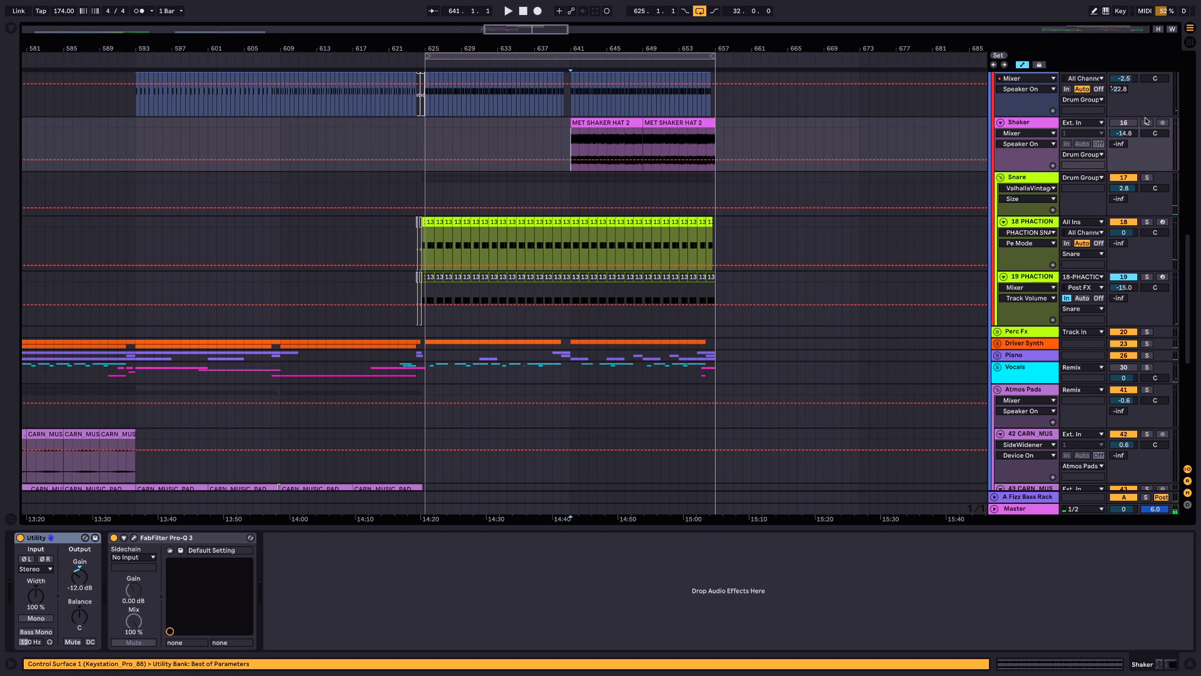
{"action": "key", "text": "space"}
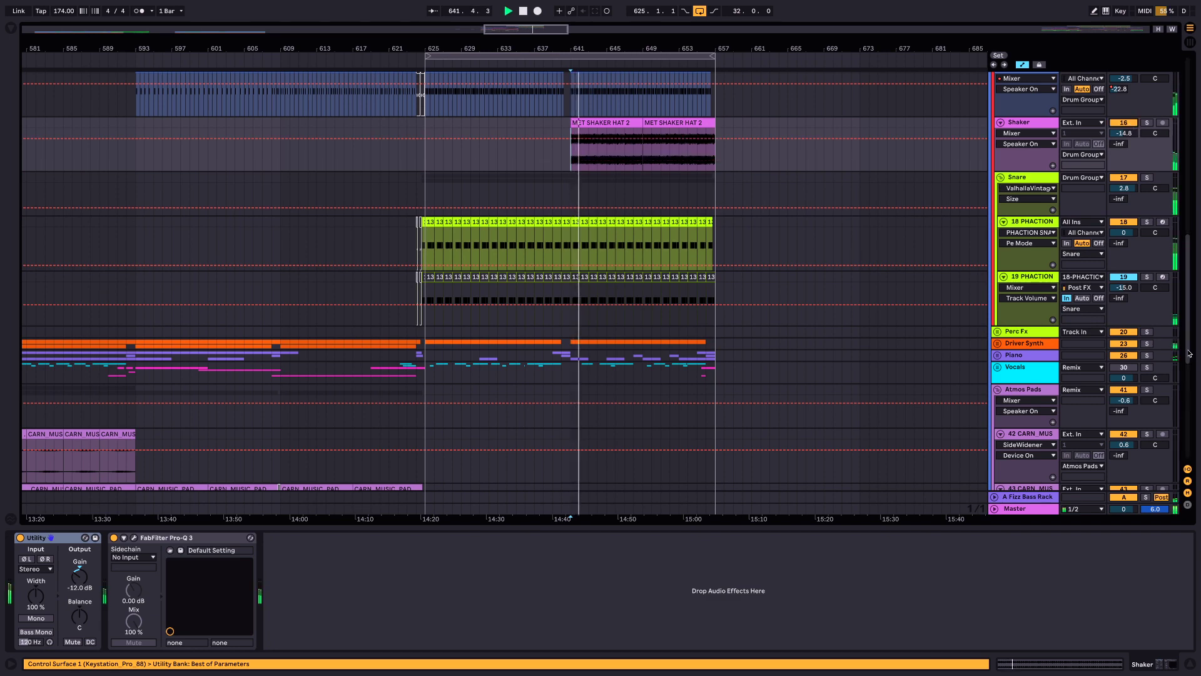
{"action": "scroll", "coordinate": [1192, 297], "scroll_direction": "up", "scroll_amount": 5}
{"action": "left_click", "coordinate": [1146, 317]}
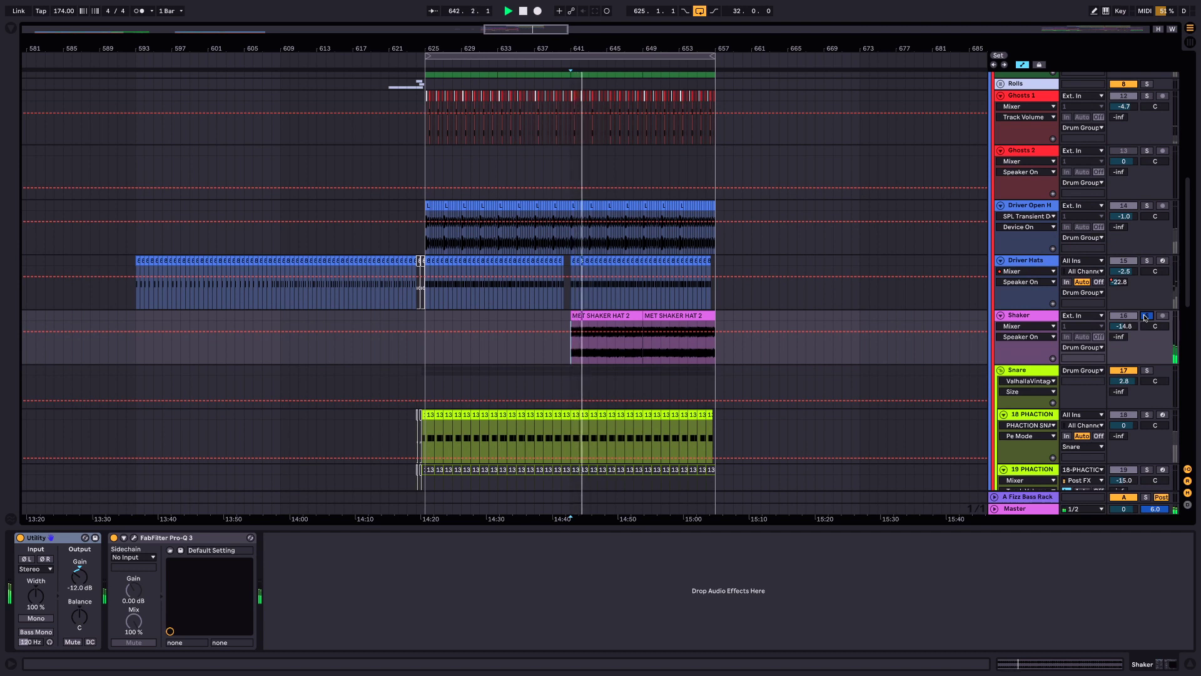
{"action": "left_click", "coordinate": [1146, 317]}
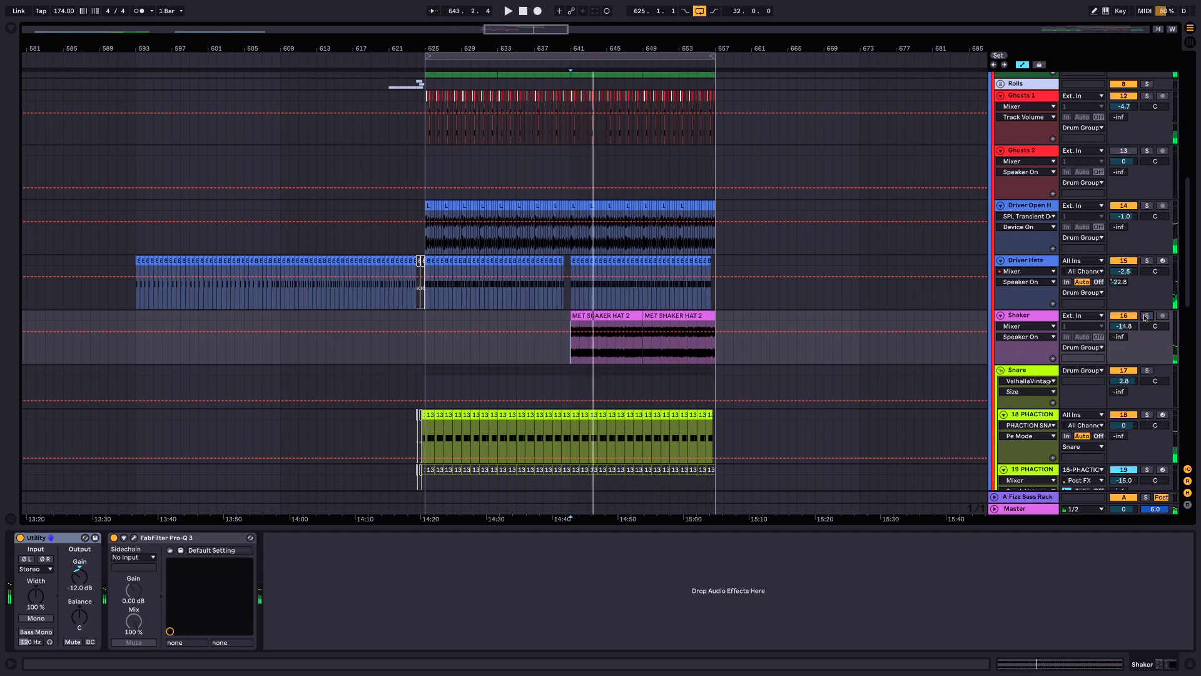
Audition the Shaker track's volume at -0.7 dB during playback and return it to -14.8 dB.
{"action": "left_click_drag", "start_coordinate": [1187, 286], "coordinate": [1188, 319]}
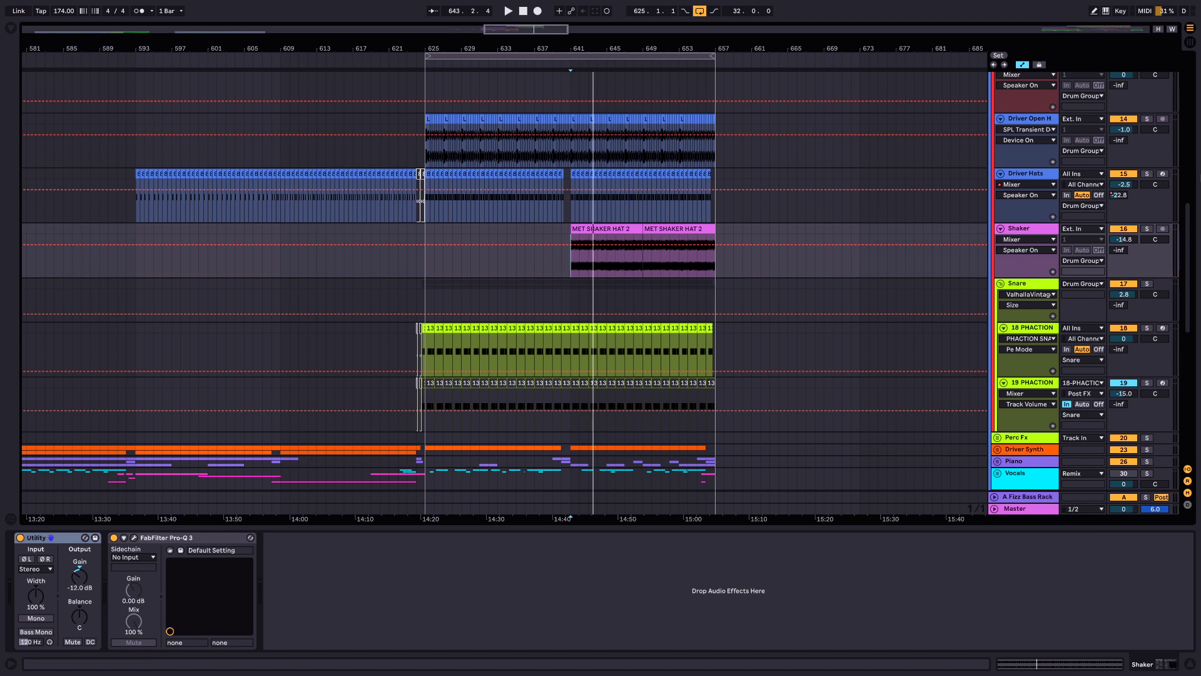
{"action": "key", "text": "space"}
{"action": "left_click_drag", "start_coordinate": [1124, 239], "coordinate": [1124, 226]}
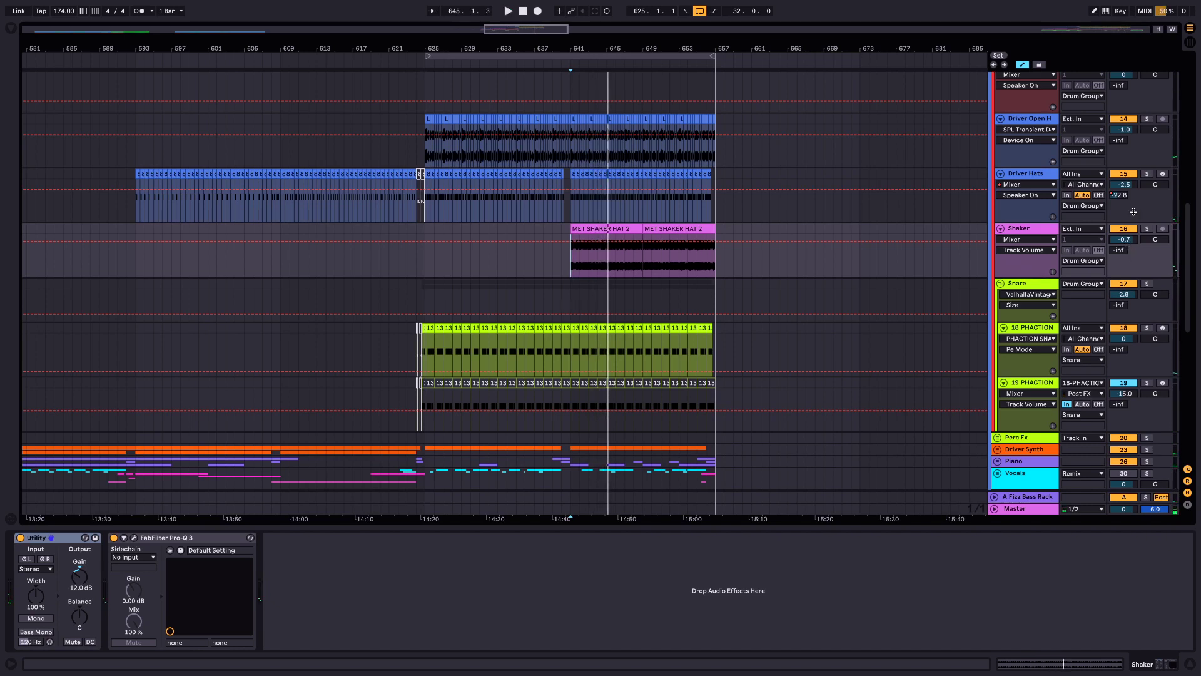
{"action": "left_click_drag", "start_coordinate": [1134, 212], "coordinate": [1134, 221]}
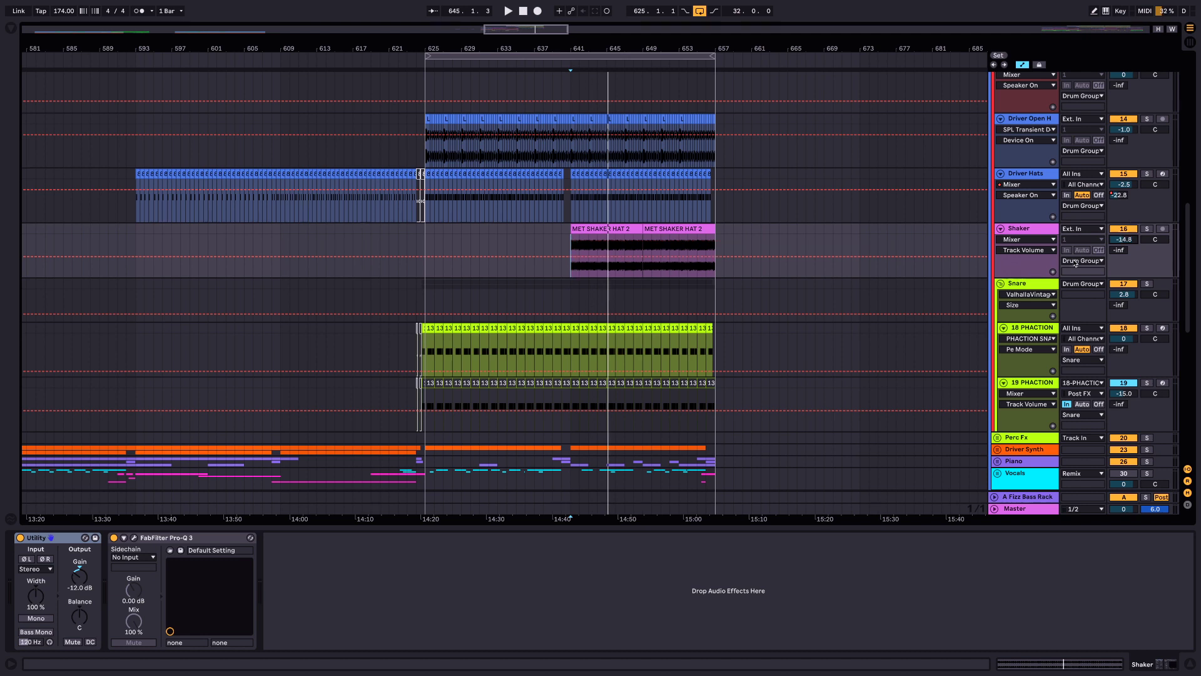
Select the PHACTION_SNARE_TECHSNARE layer on track 19, solo it and play it from bar 625.
{"action": "left_click", "coordinate": [431, 275]}
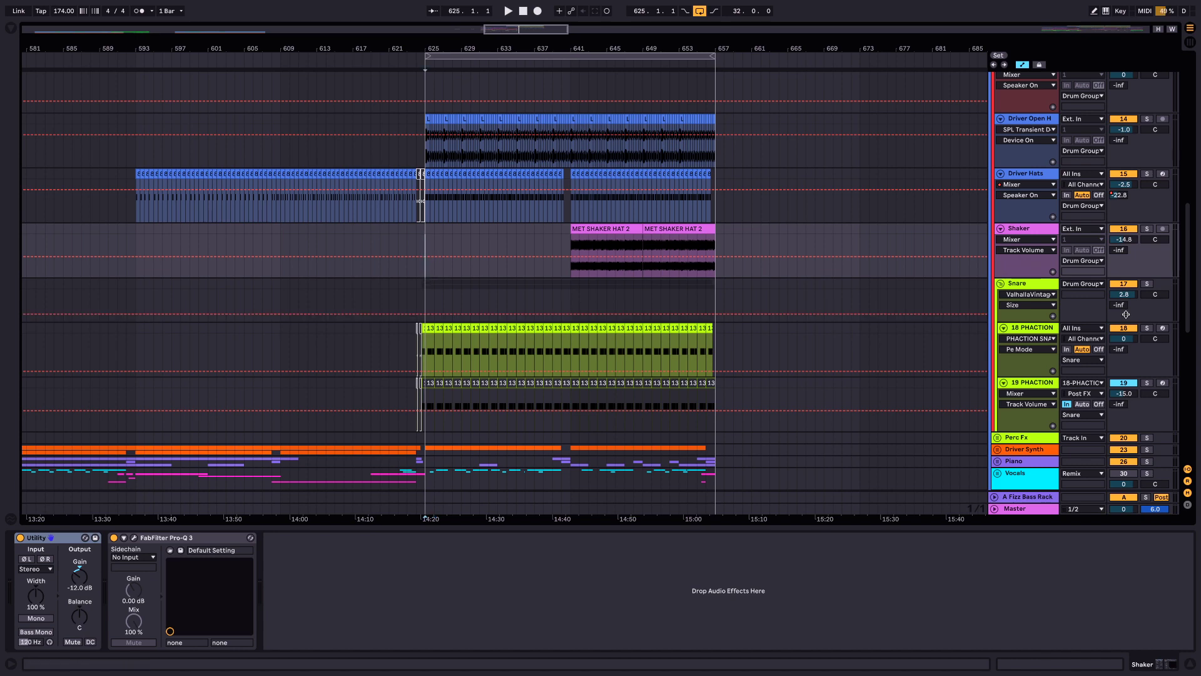
{"action": "scroll", "coordinate": [1034, 300], "scroll_direction": "down", "scroll_amount": 3}
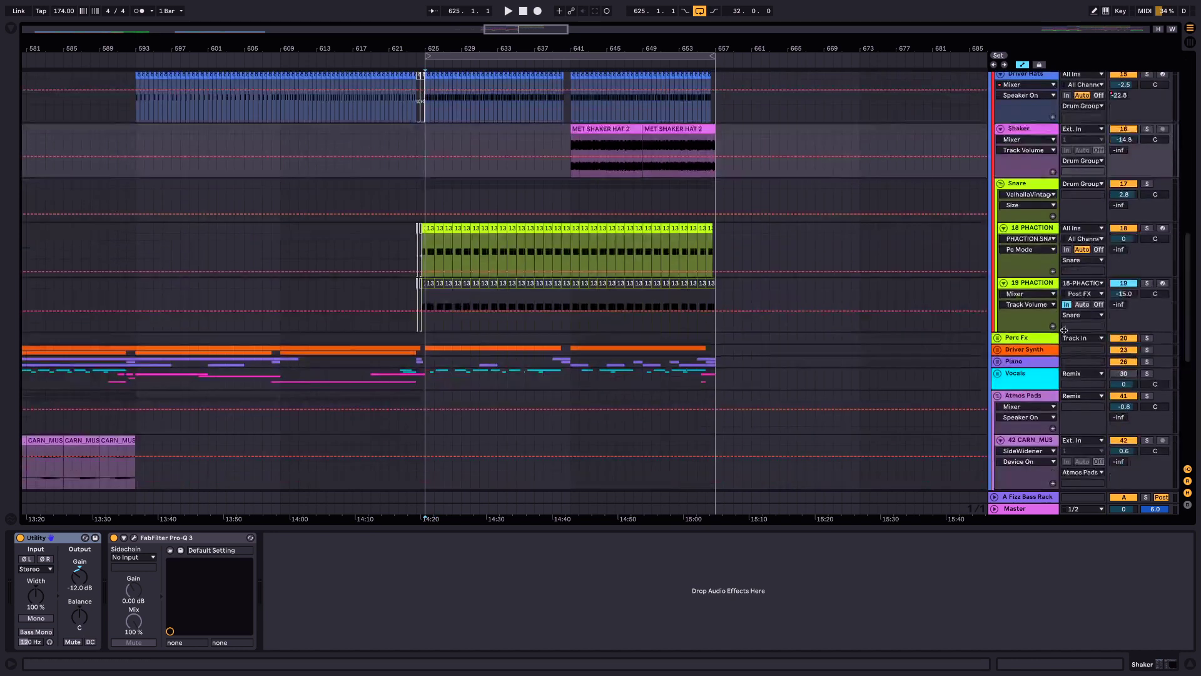
{"action": "left_click", "coordinate": [1036, 284]}
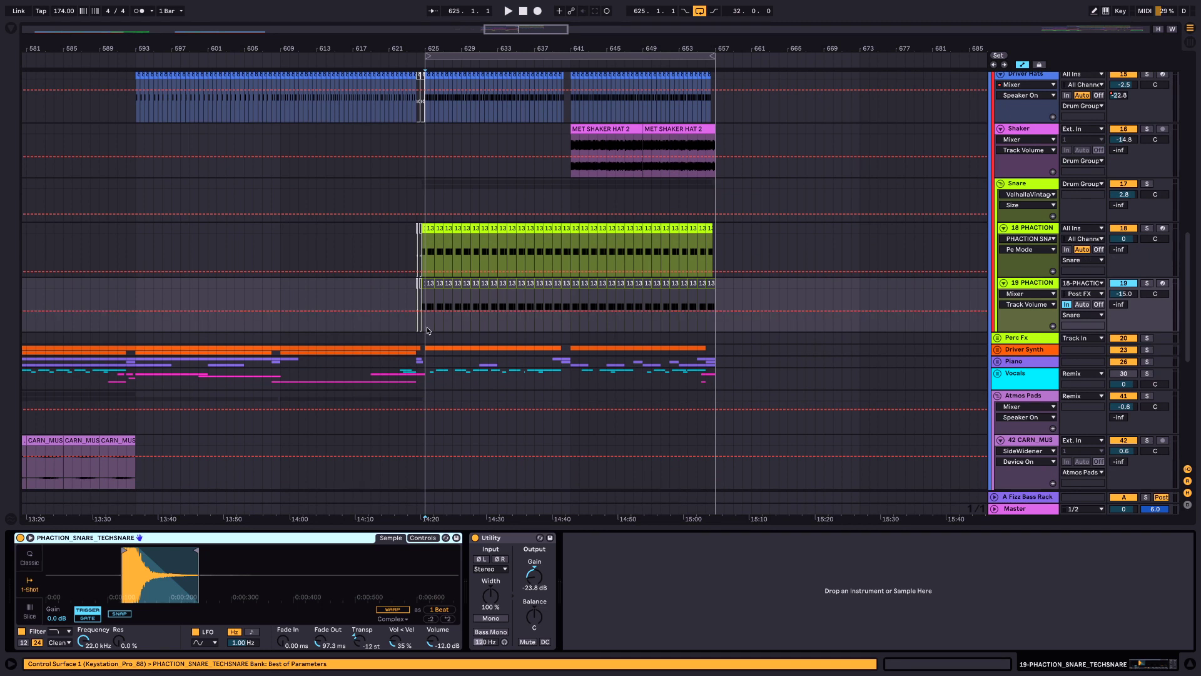
{"action": "left_click", "coordinate": [1146, 284]}
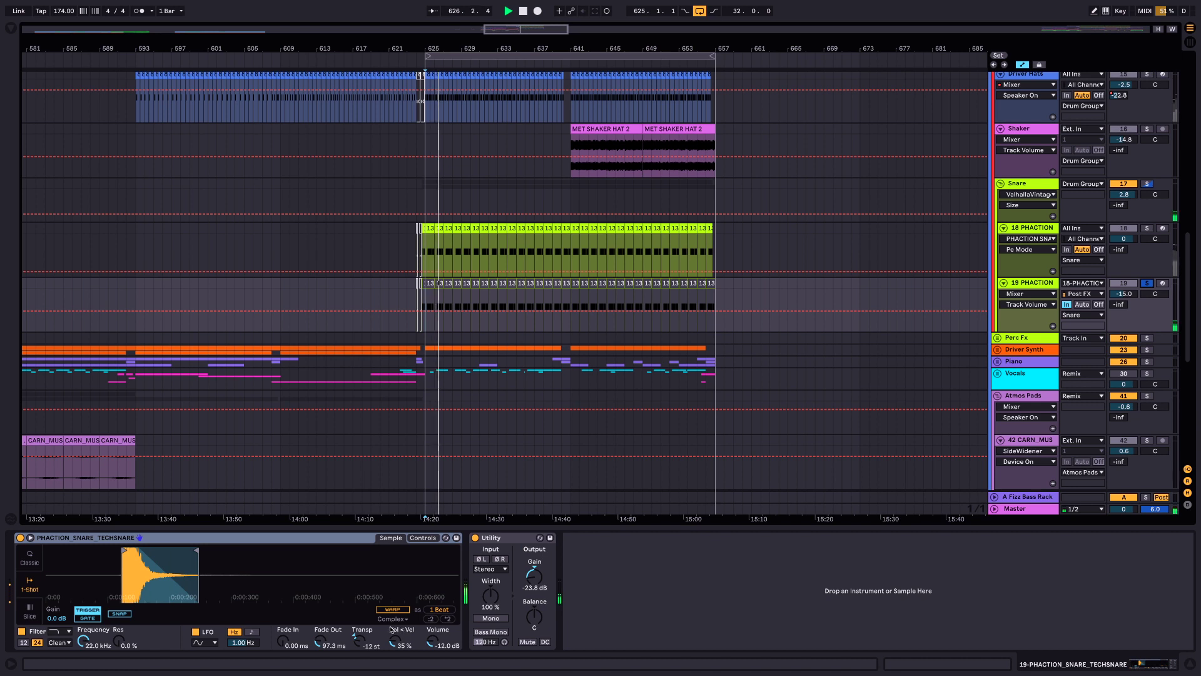
{"action": "key", "text": "space"}
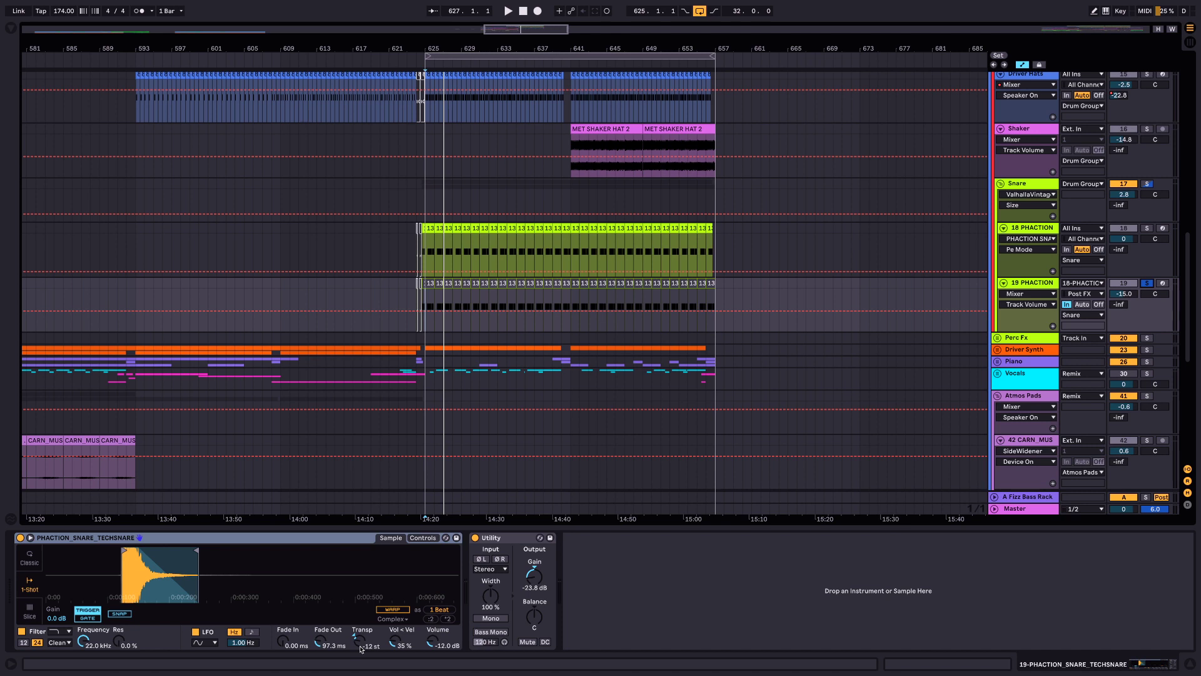
Audition the TECHSNARE layer at 0 st transpose and 0.00 dB Utility gain, then restore -12 st and -23.8 dB.
{"action": "left_click_drag", "start_coordinate": [363, 648], "coordinate": [363, 648]}
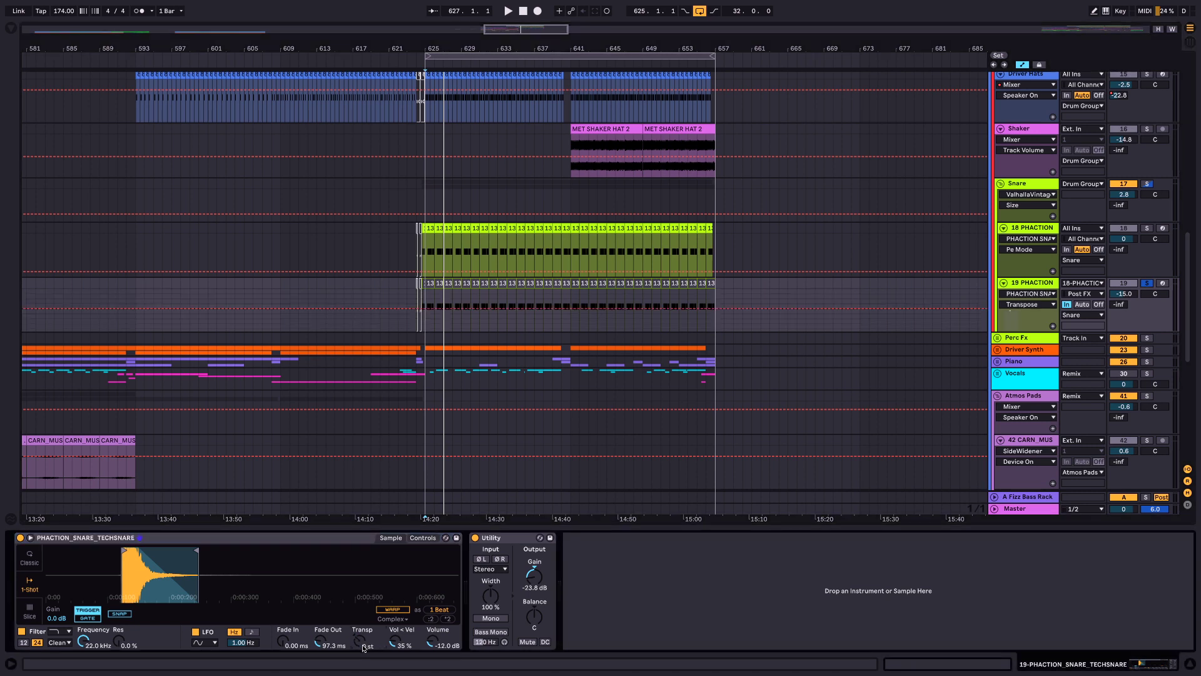
{"action": "key", "text": "space"}
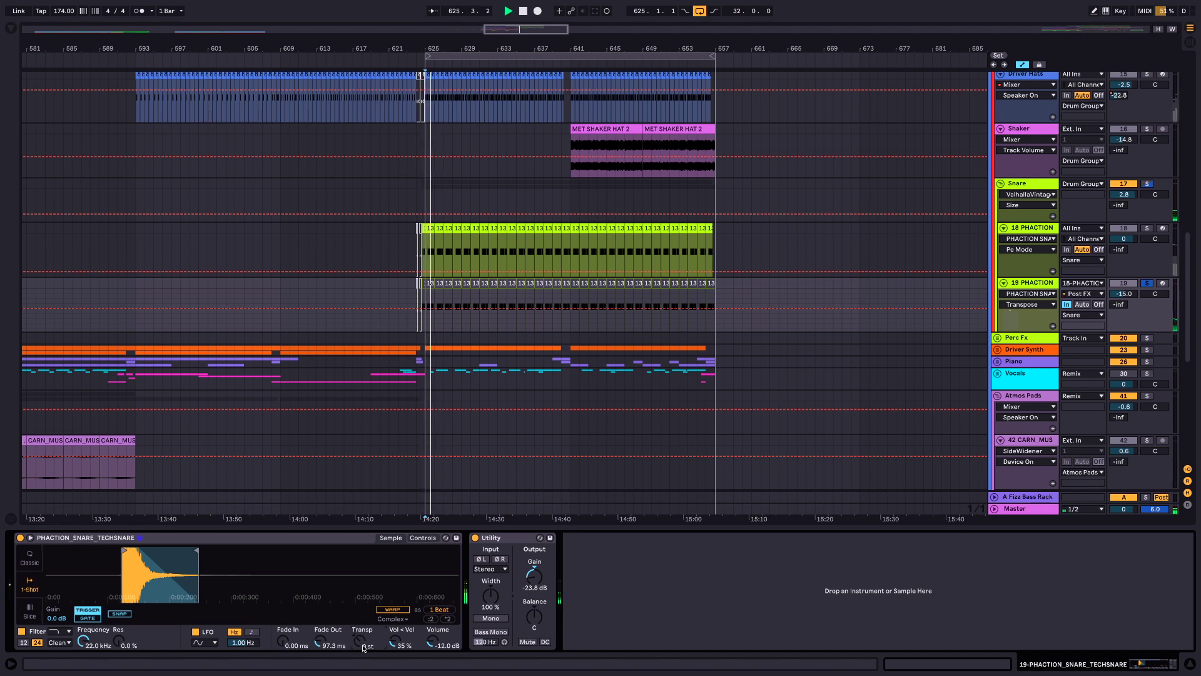
{"action": "left_click", "coordinate": [534, 576]}
{"action": "key", "text": "Delete"}
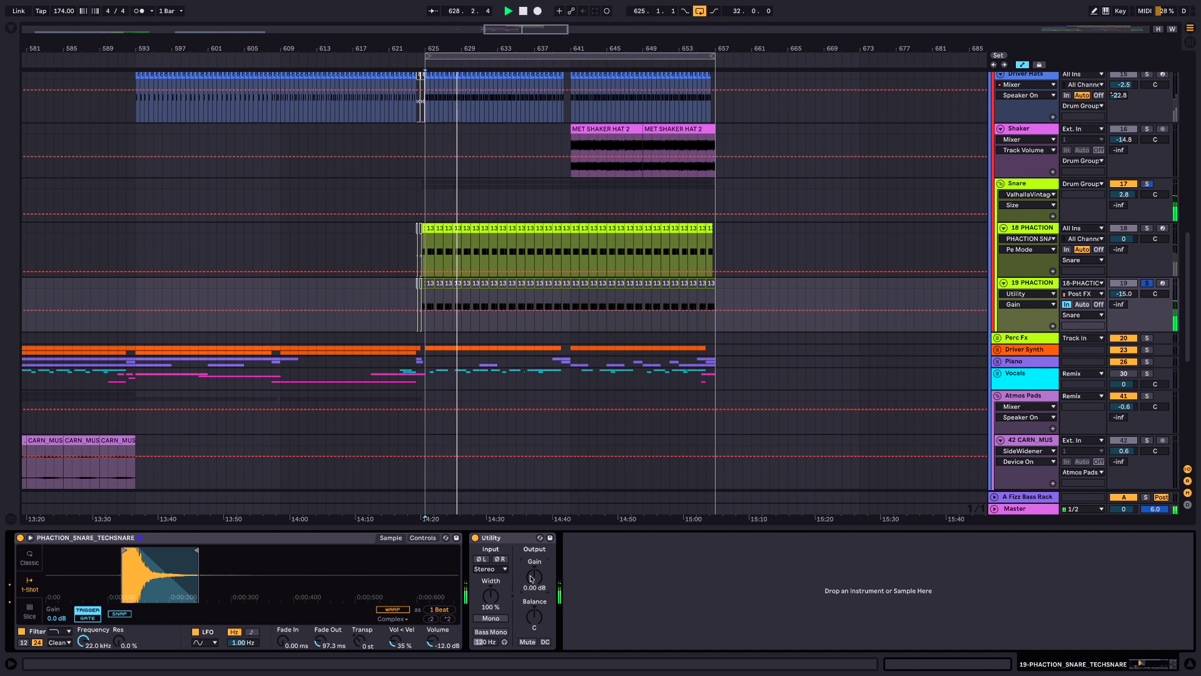
{"action": "key", "text": "space"}
{"action": "key", "text": "space"}
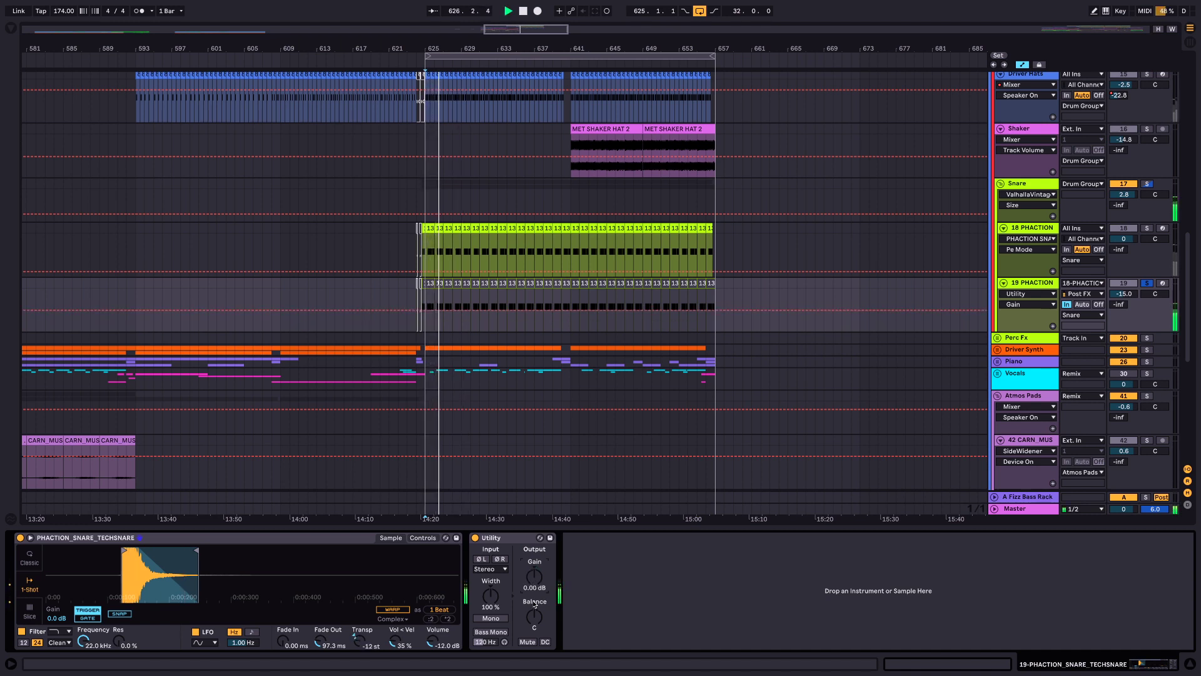
{"action": "key", "text": "space"}
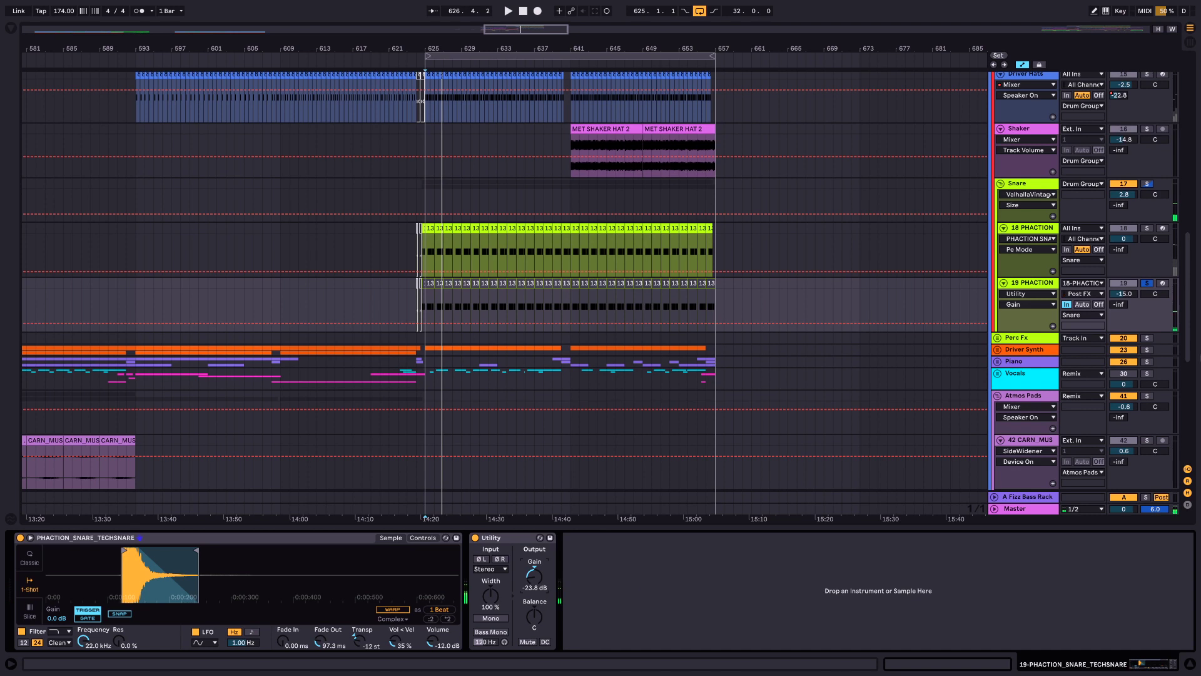
Solo snare tracks 18 and 19 together, audition track 19's volume at -1.9 dB and return it to -15.0 dB.
{"action": "left_click", "coordinate": [1146, 228]}
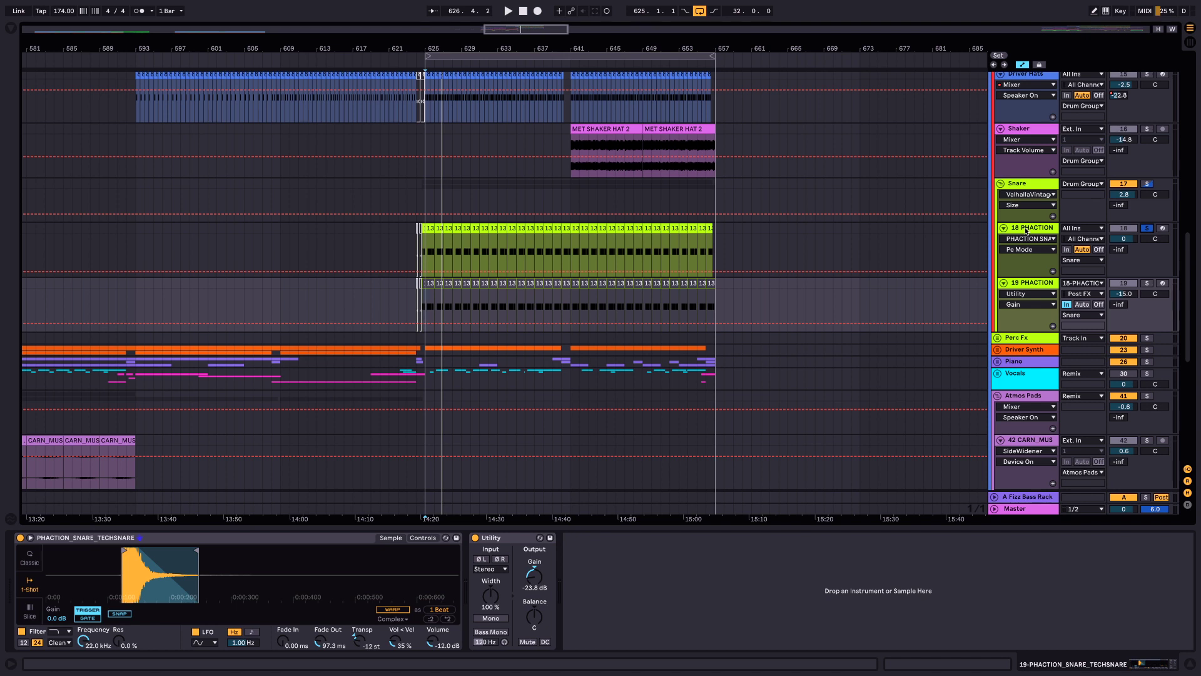
{"action": "left_click", "coordinate": [1147, 282]}
{"action": "key", "text": "space"}
{"action": "left_click_drag", "start_coordinate": [1125, 295], "coordinate": [1124, 253]}
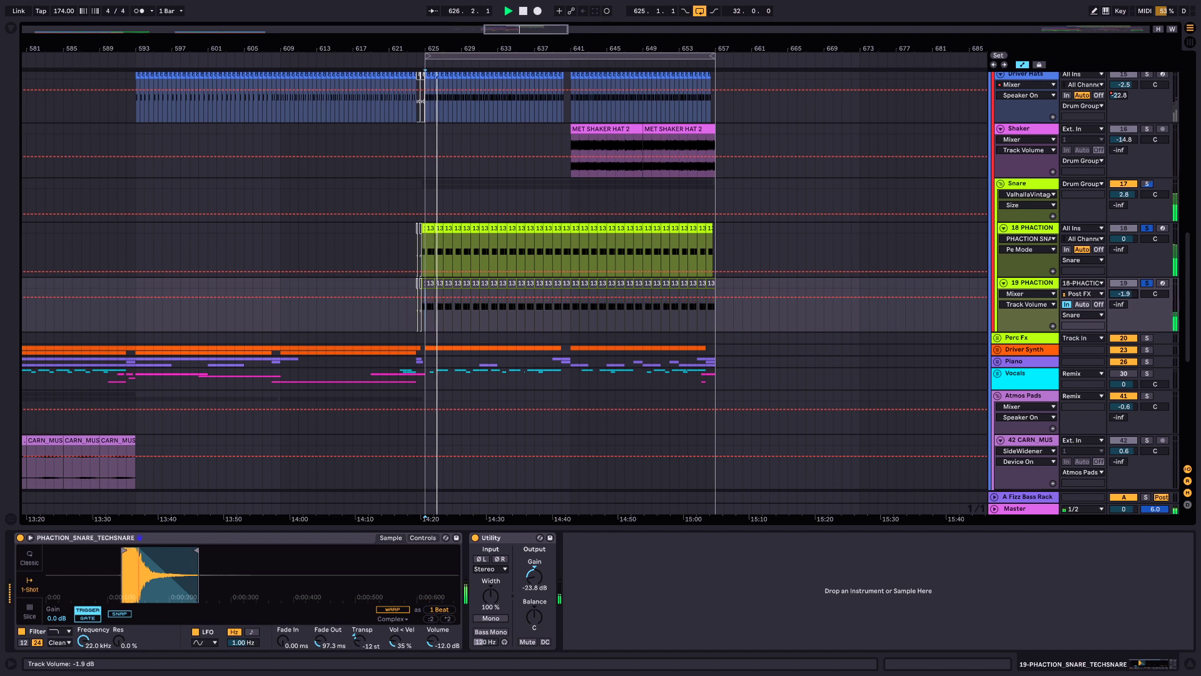
{"action": "key", "text": "space"}
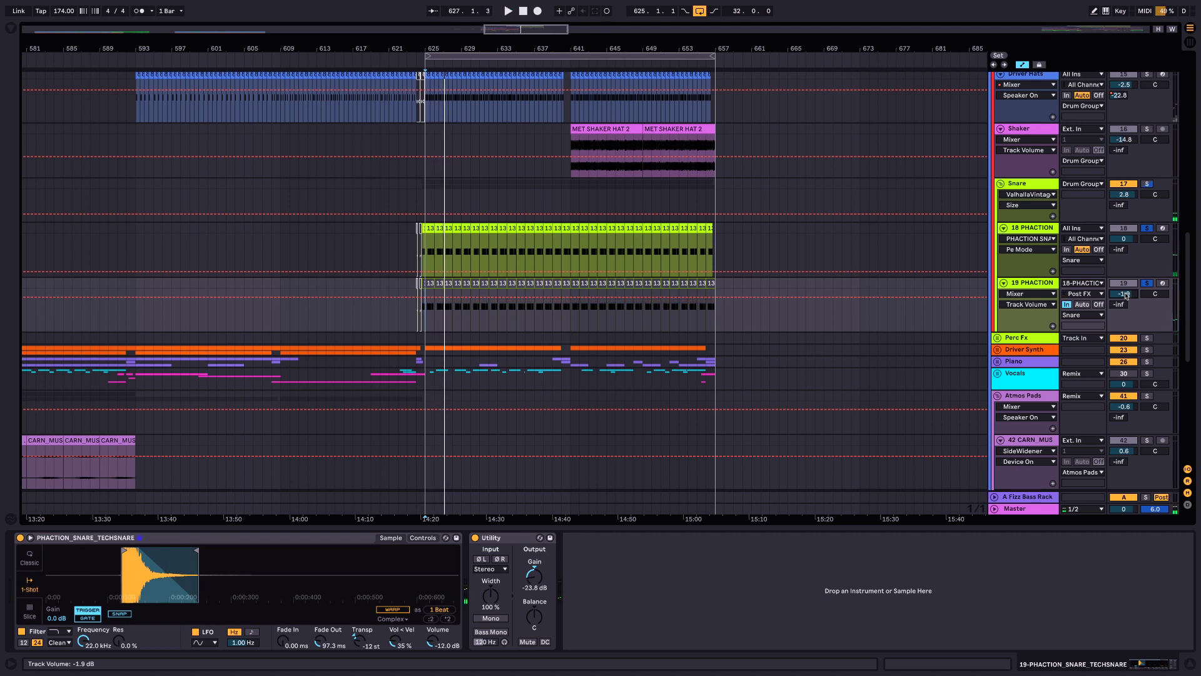
{"action": "key", "text": "space"}
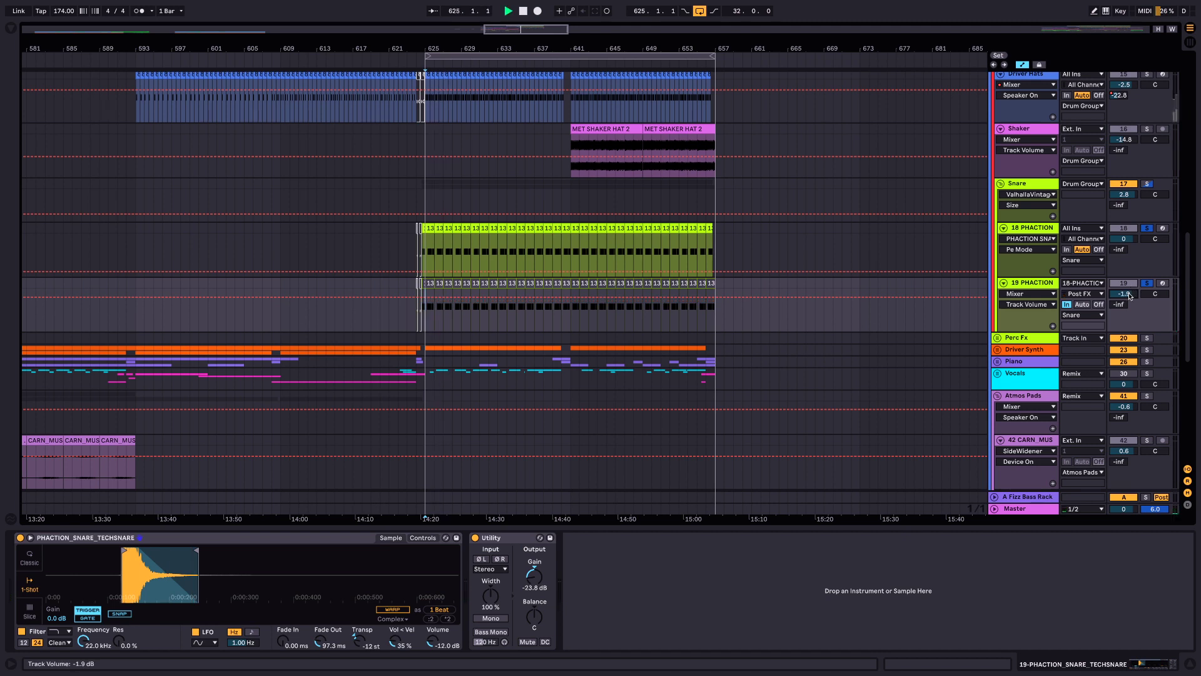
{"action": "left_click_drag", "start_coordinate": [1130, 304], "coordinate": [1130, 326]}
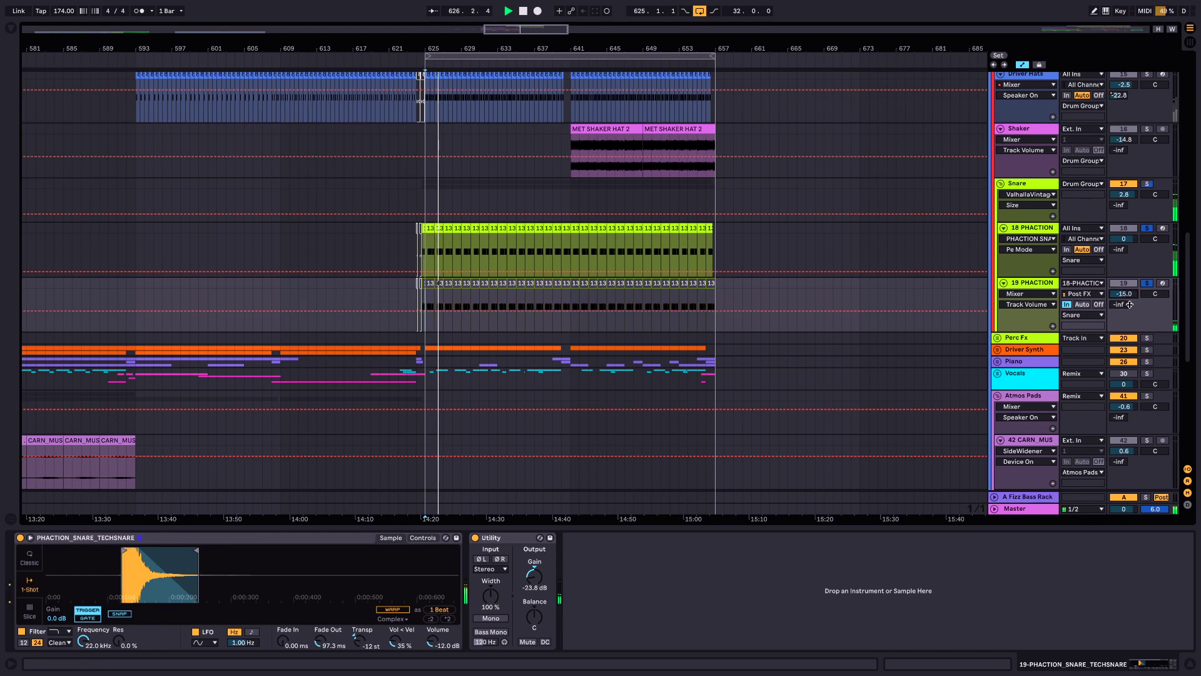
{"action": "key", "text": "space"}
Clear the snare solos, audition track 19's volume at 0.8 dB in the full mix and undo that change.
{"action": "left_click", "coordinate": [1145, 285]}
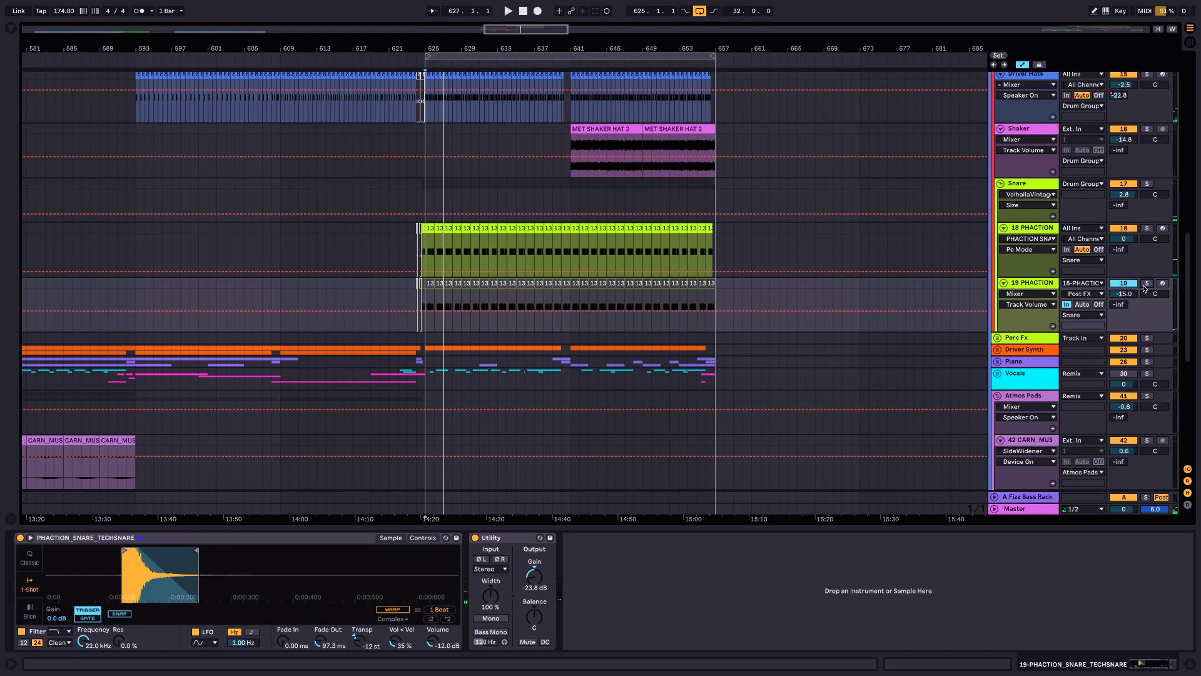
{"action": "key", "text": "space"}
{"action": "left_click_drag", "start_coordinate": [1126, 293], "coordinate": [1124, 299]}
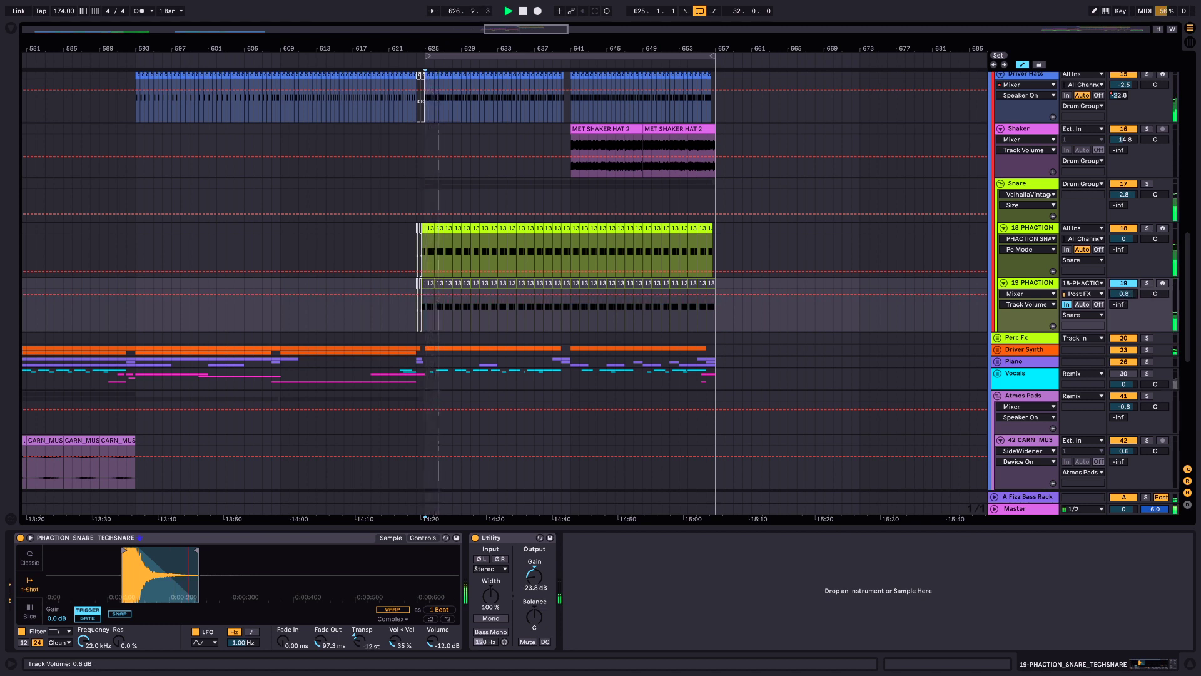
{"action": "key", "text": "ctrl+z"}
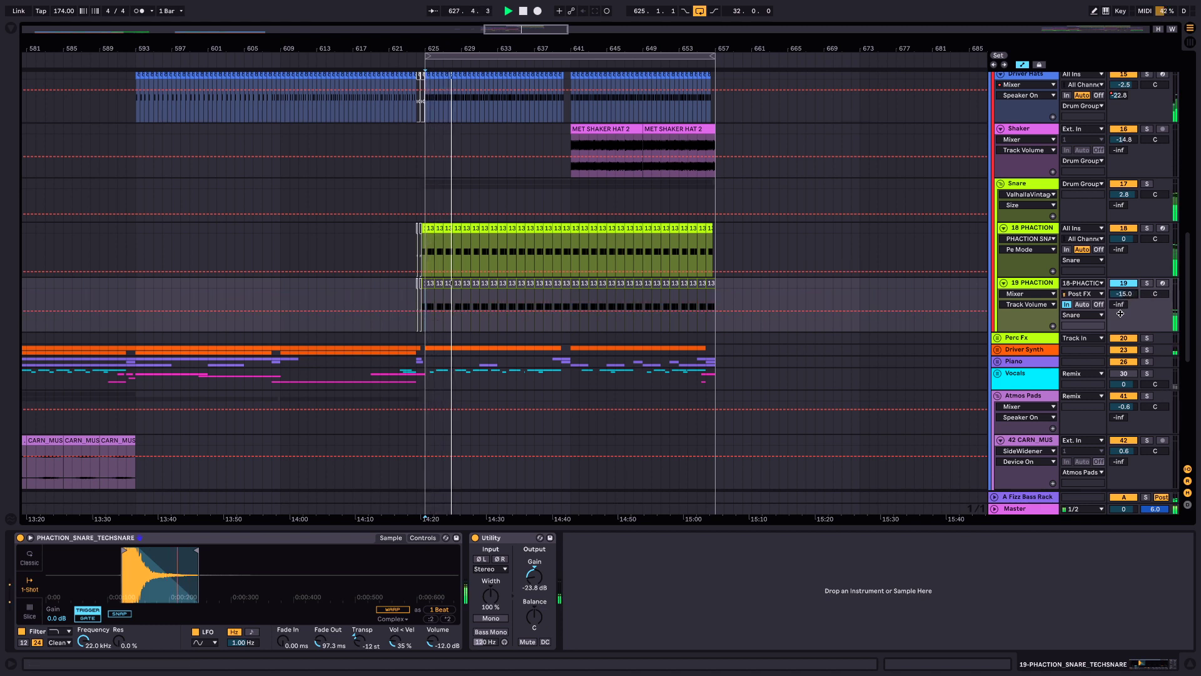
{"action": "key", "text": "space"}
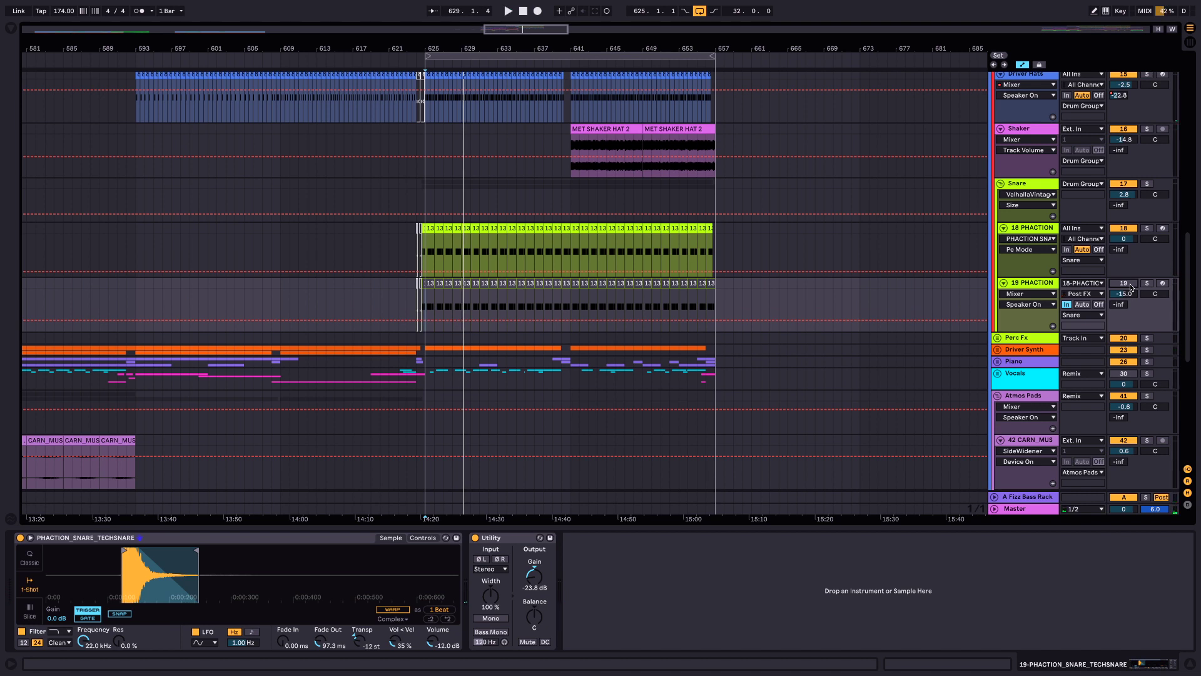
Compare the full mix from bar 625 with snare track 19 muted and active, leaving the track active.
{"action": "key", "text": "space"}
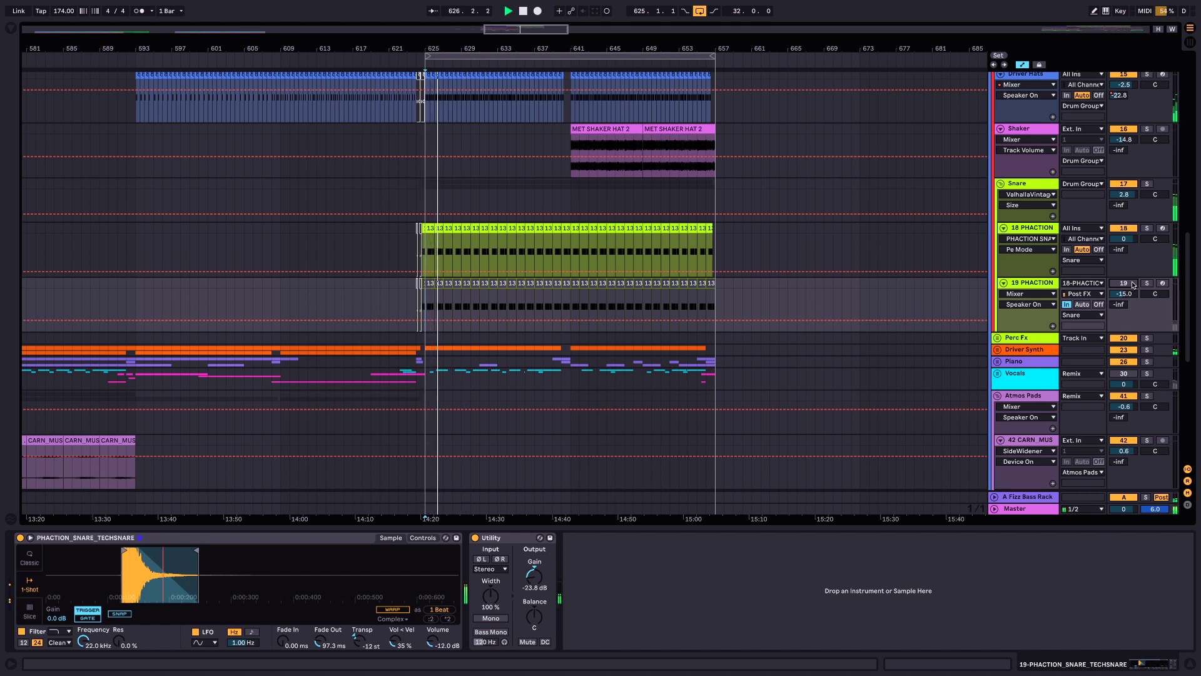
{"action": "left_click", "coordinate": [1134, 285]}
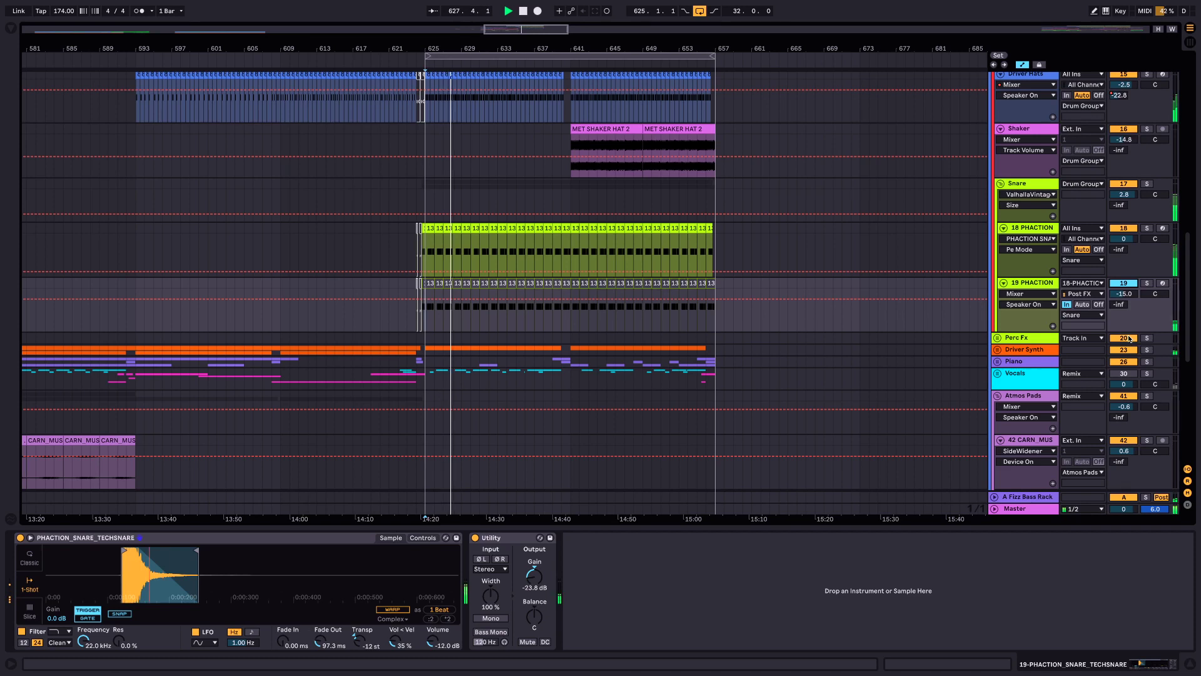
{"action": "key", "text": "space"}
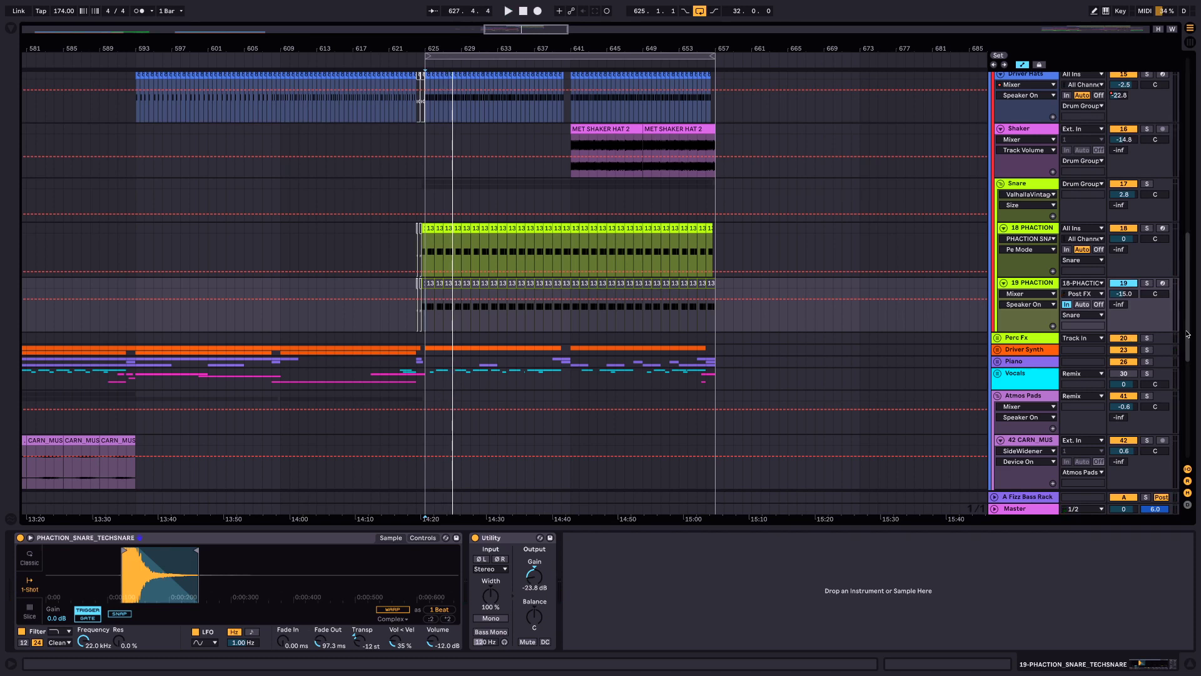
Fold the Drum Groups track and play the full mix from bar 625.
{"action": "scroll", "coordinate": [1178, 236], "scroll_direction": "up", "scroll_amount": 5}
{"action": "scroll", "coordinate": [1178, 236], "scroll_direction": "up", "scroll_amount": 5}
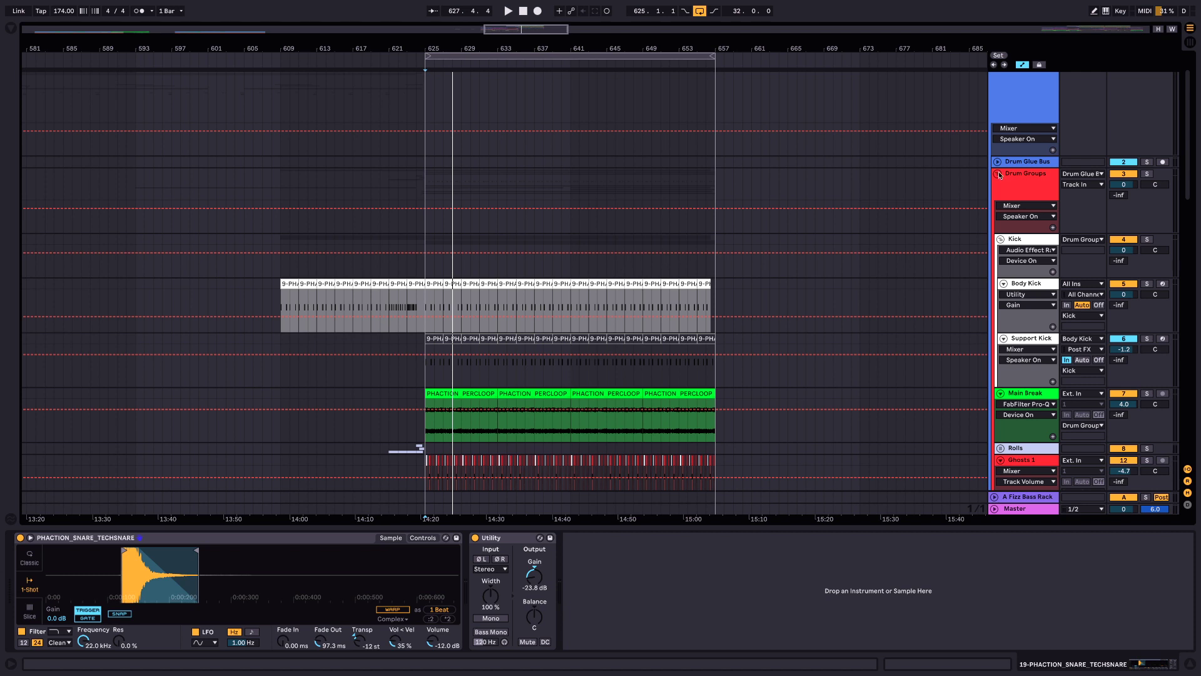
{"action": "left_click", "coordinate": [998, 174]}
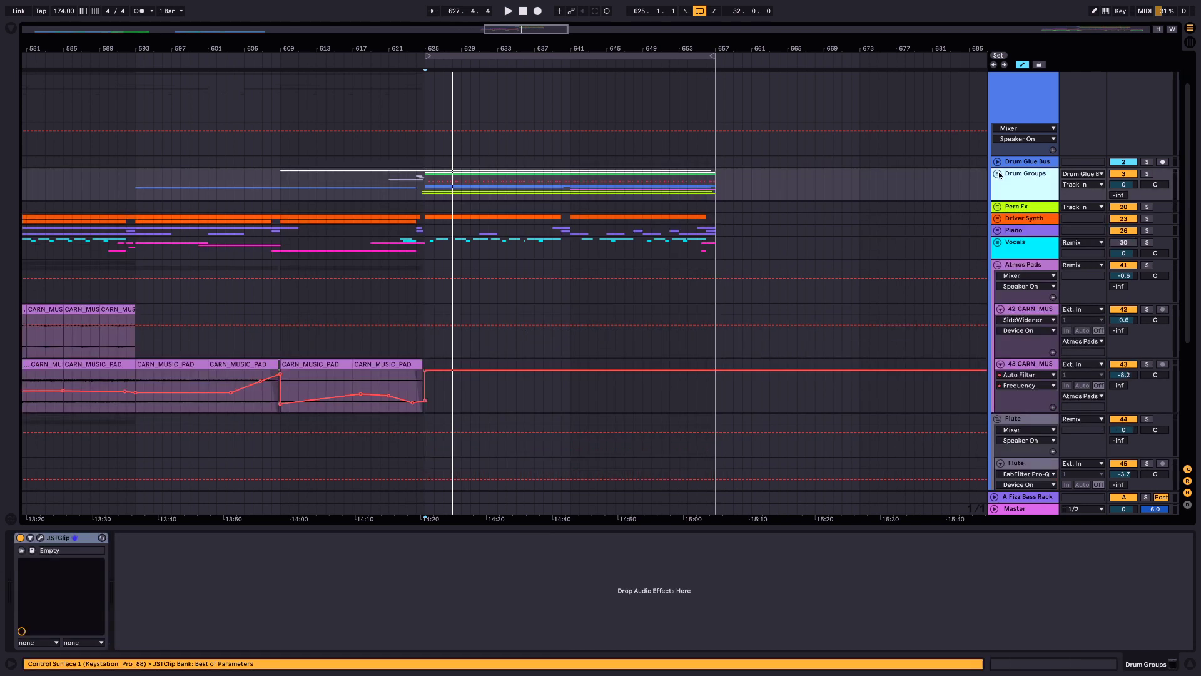
{"action": "left_click", "coordinate": [425, 194]}
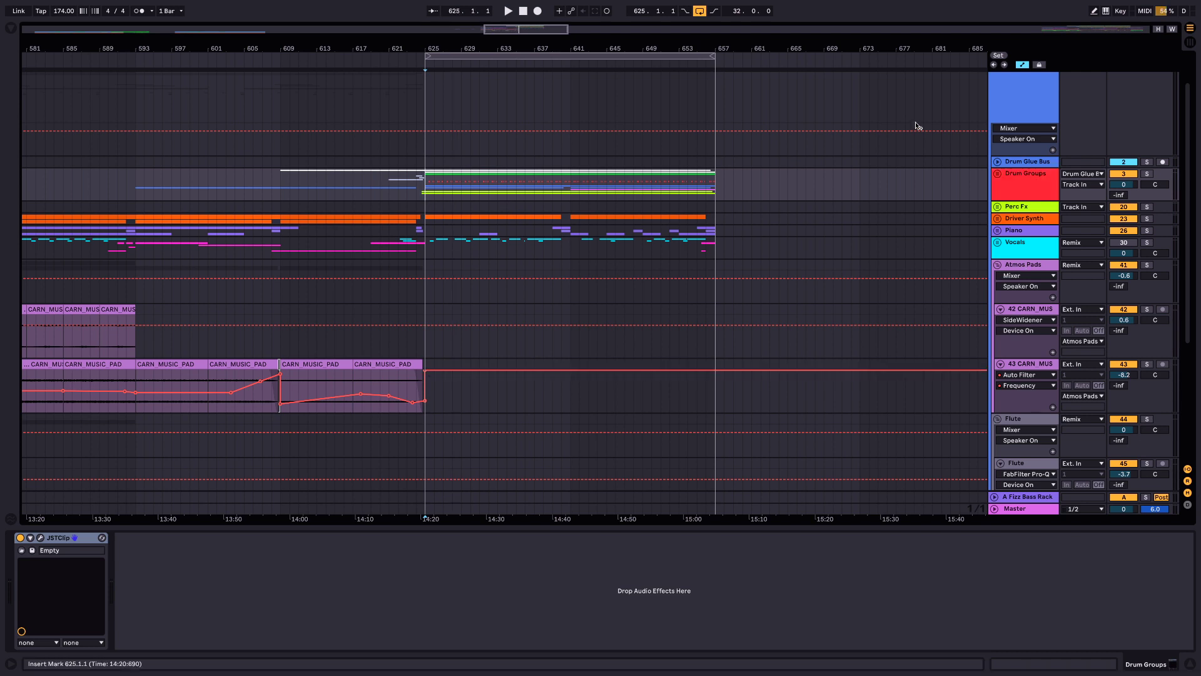
{"action": "key", "text": "space"}
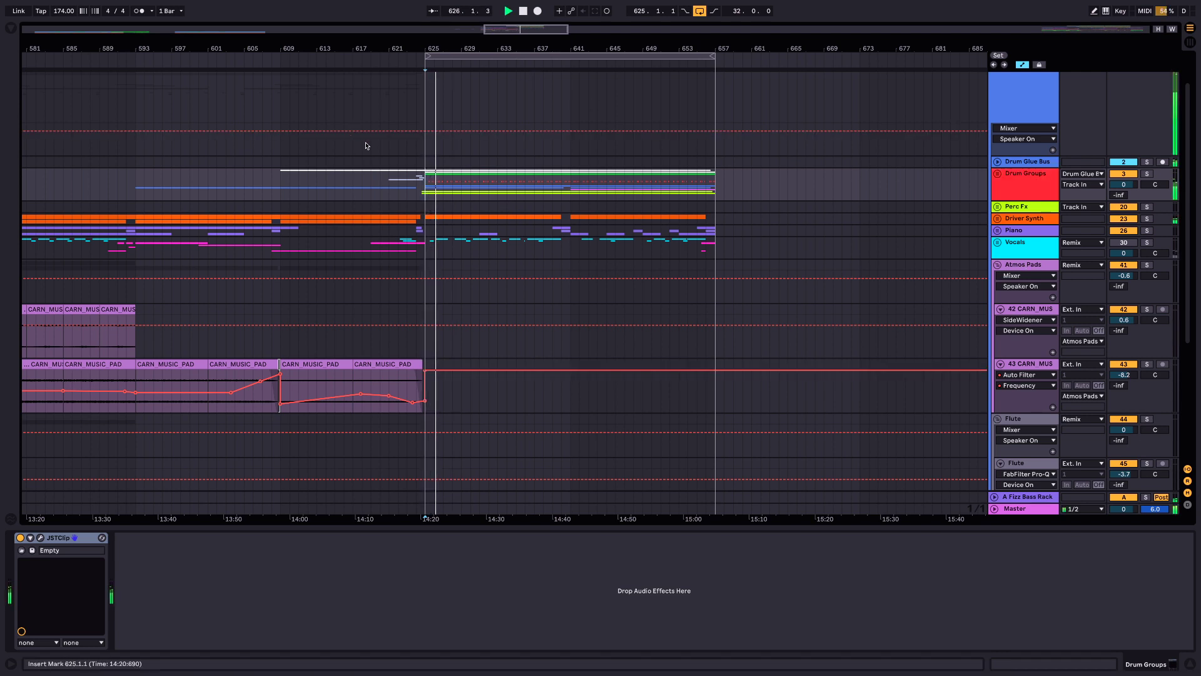
{"action": "key", "text": "space"}
Unfold Drum Groups, solo the Rolls group for playback from bar 621 and unfold its layers.
{"action": "left_click", "coordinate": [997, 173]}
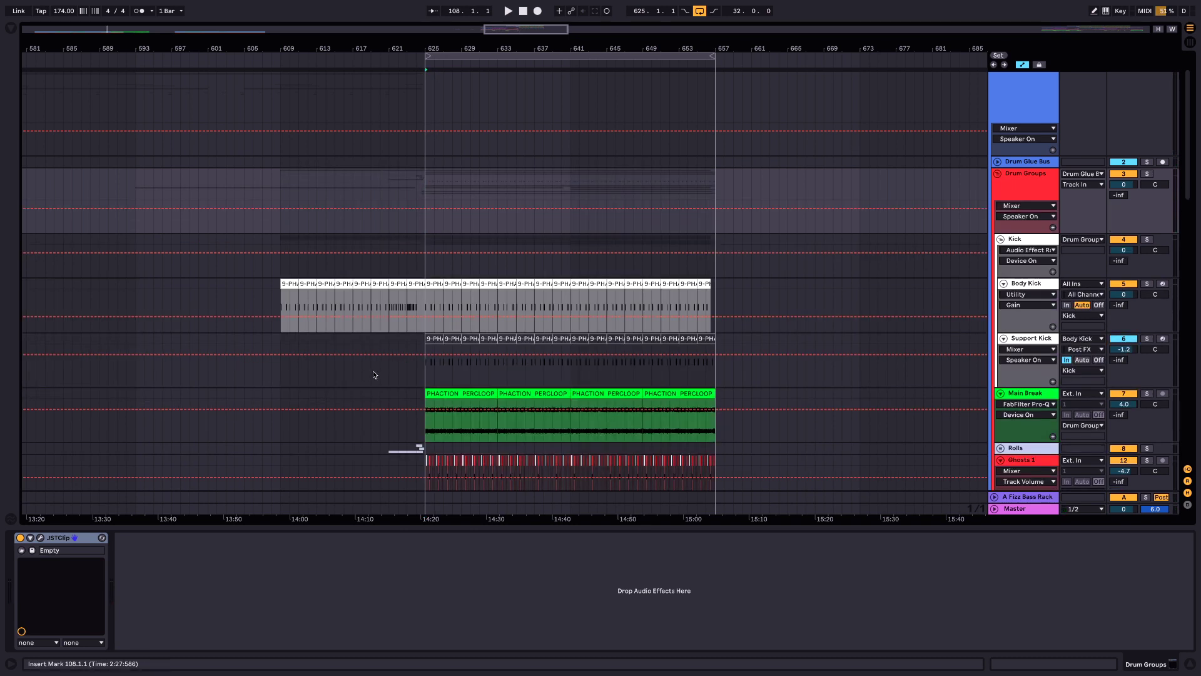
{"action": "scroll", "coordinate": [374, 374], "scroll_direction": "down", "scroll_amount": 3}
{"action": "left_click", "coordinate": [393, 352]}
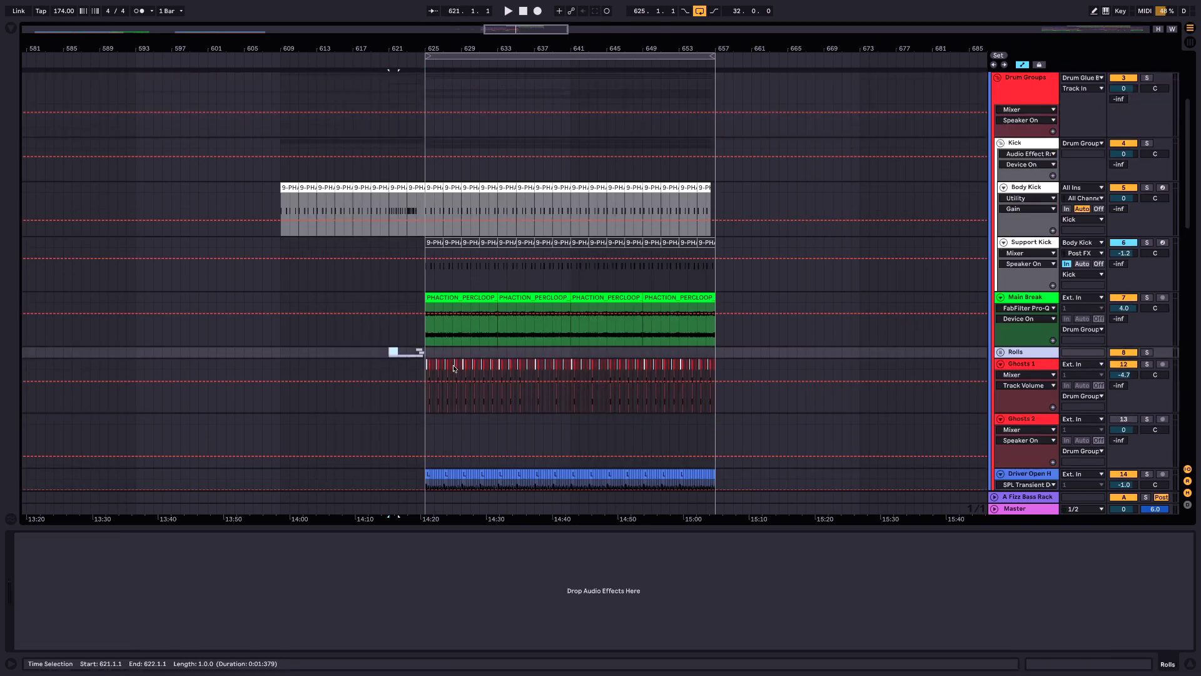
{"action": "left_click", "coordinate": [385, 348]}
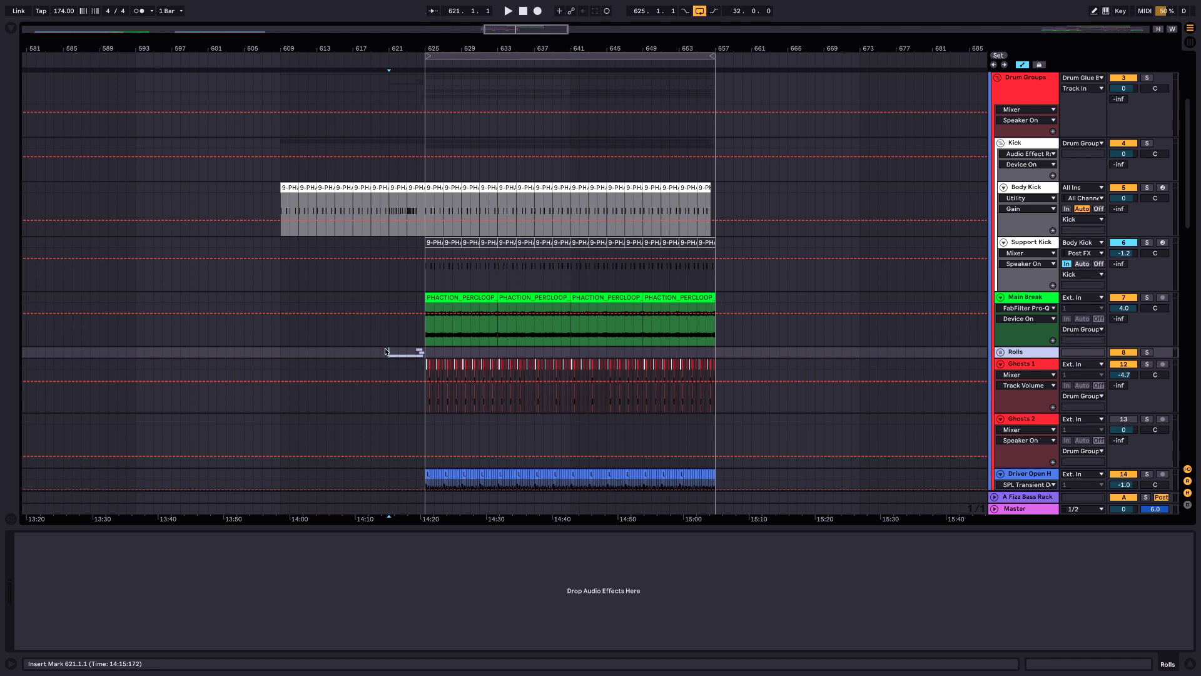
{"action": "left_click", "coordinate": [1148, 353]}
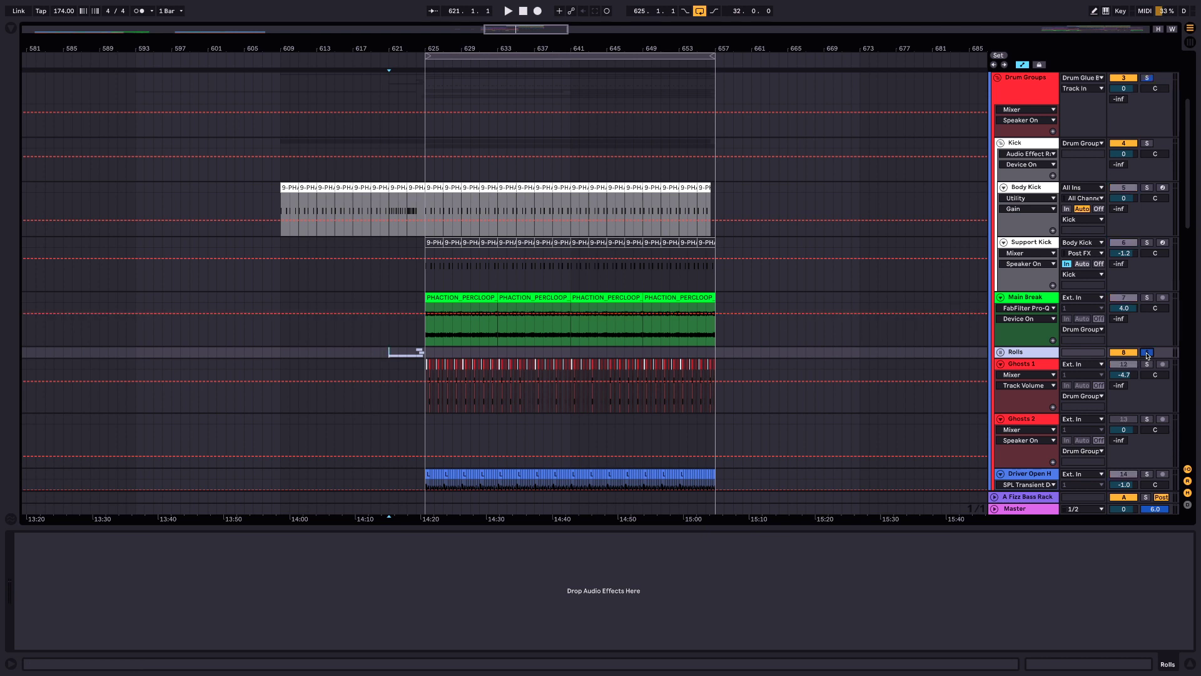
{"action": "left_click", "coordinate": [1000, 352]}
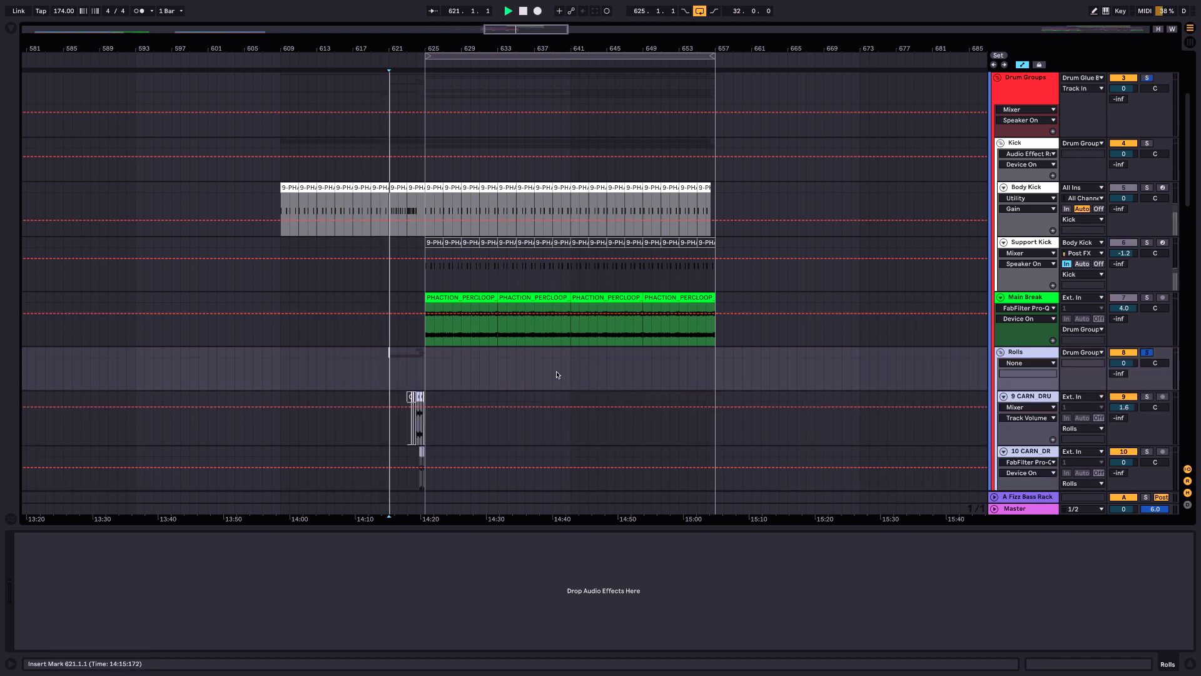
Audition the soloed Rolls group from the middle of track 11's CARN_DRUMS clip, then clear the solo.
{"action": "scroll", "coordinate": [463, 237], "scroll_direction": "down", "scroll_amount": 6}
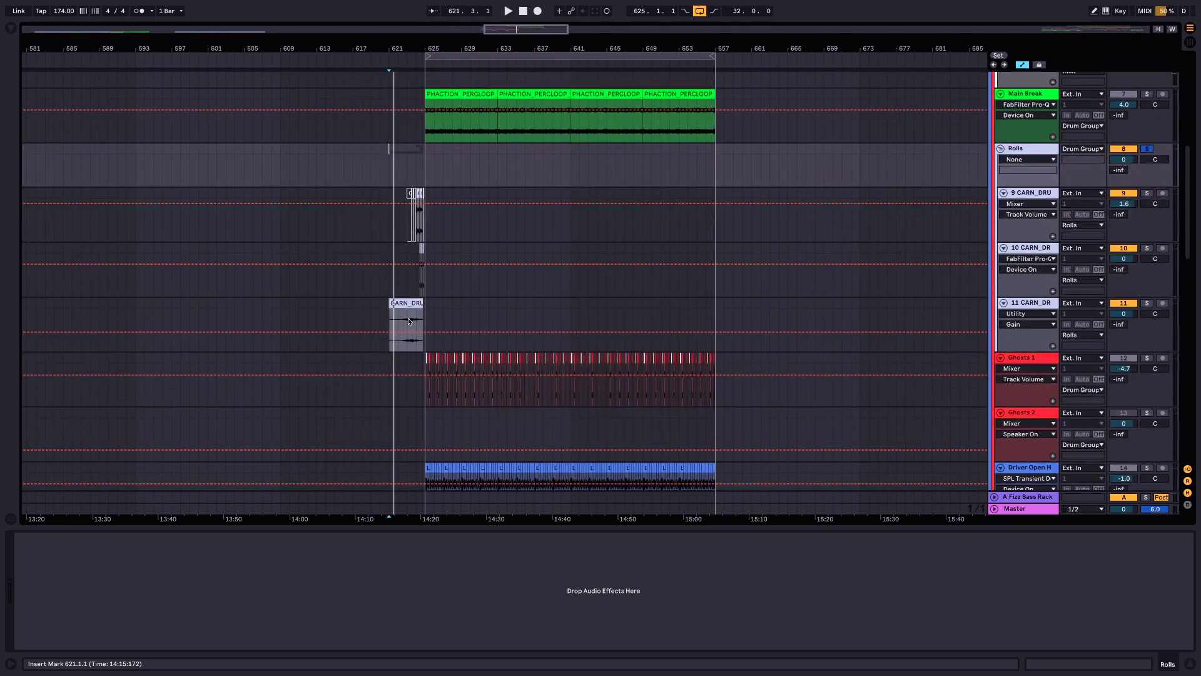
{"action": "left_click", "coordinate": [406, 319]}
{"action": "key", "text": "space"}
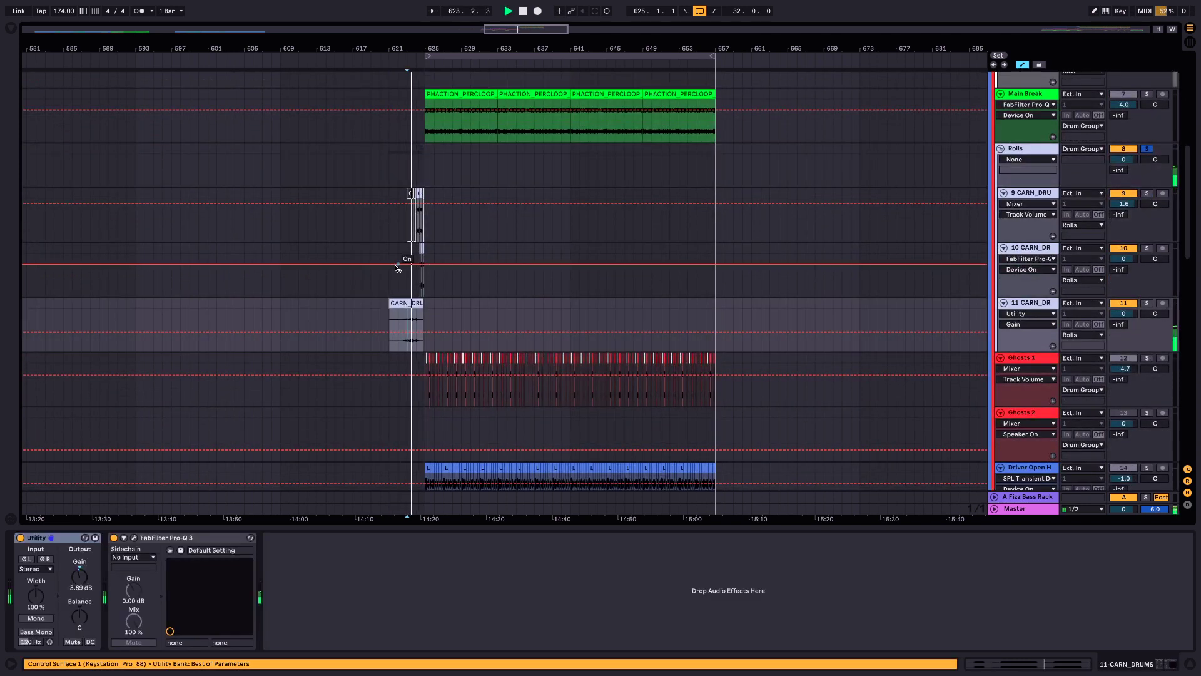
{"action": "left_click", "coordinate": [1147, 149]}
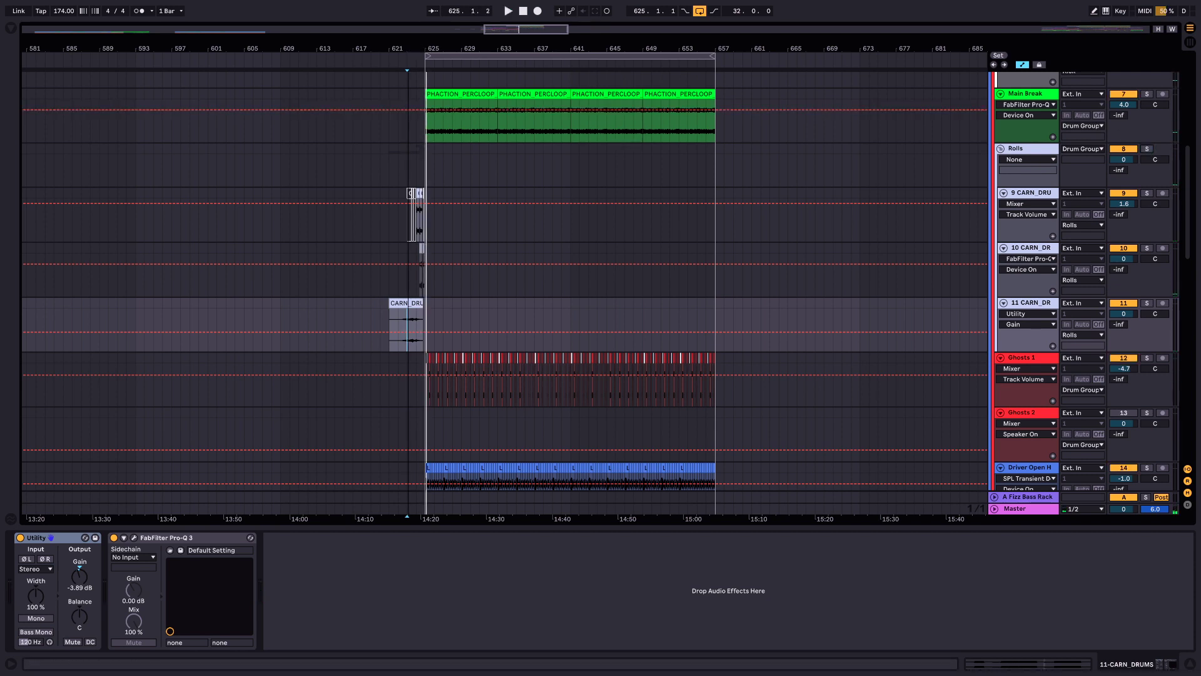
Solo roll track 10 and audition its short CARN_DRUMS clips from 624.2.3.
{"action": "key", "text": "plus"}
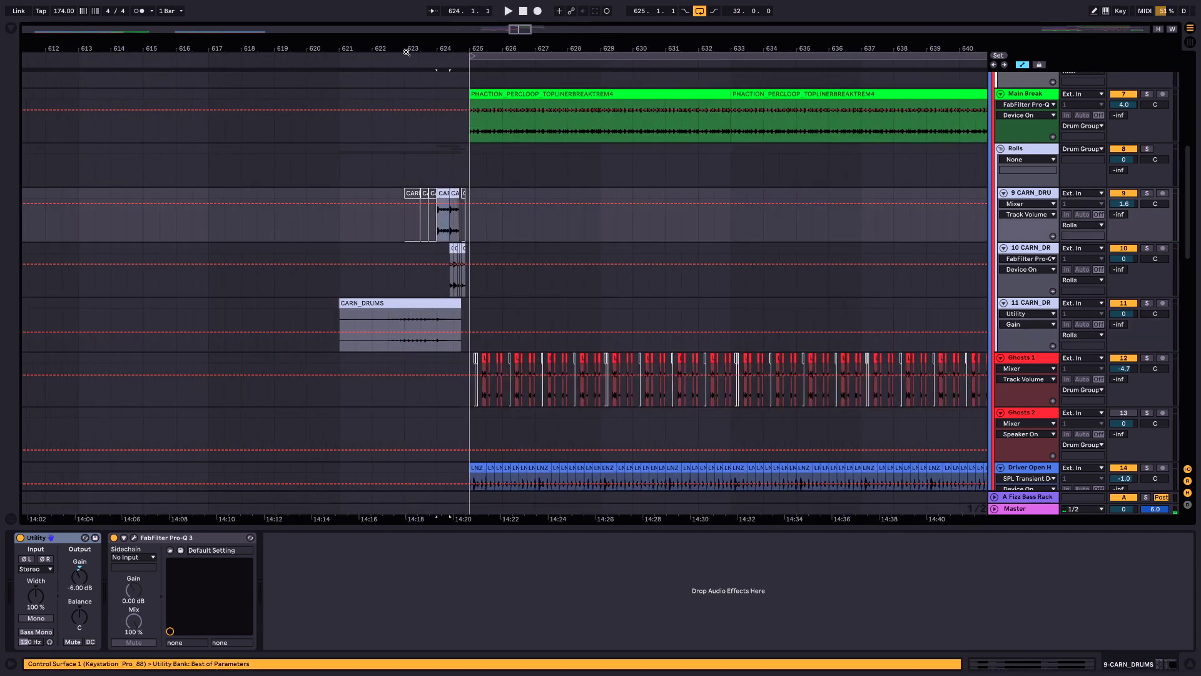
{"action": "key", "text": "plus"}
{"action": "key", "text": "plus"}
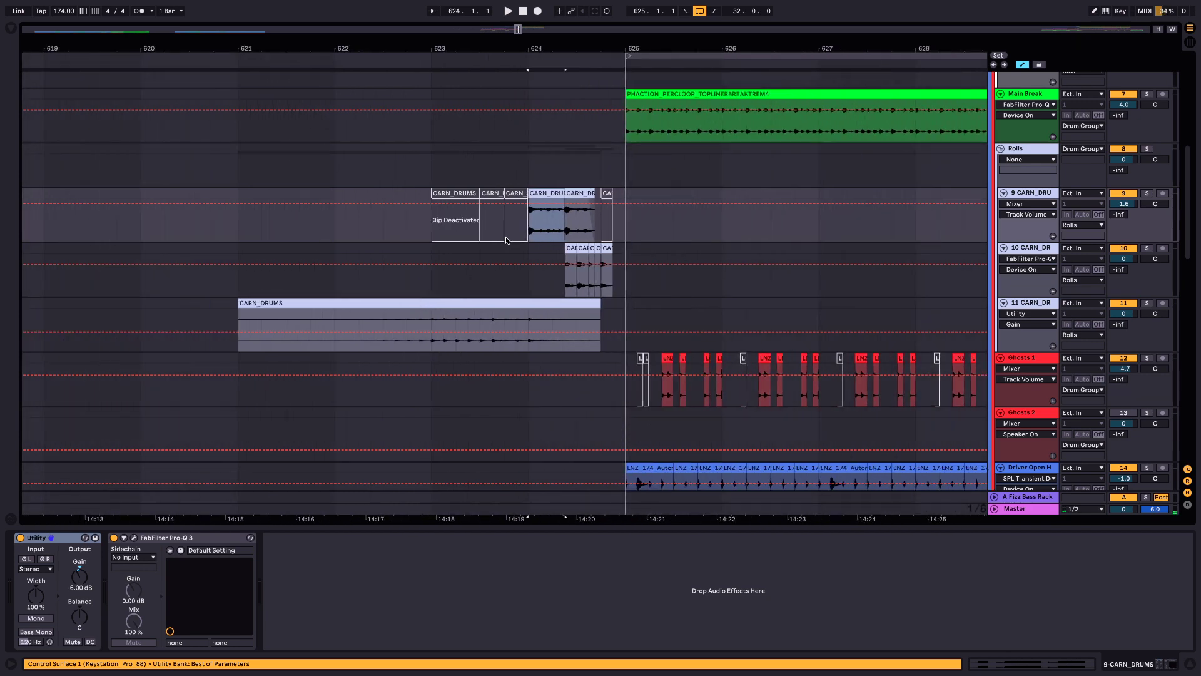
{"action": "left_click", "coordinate": [565, 280]}
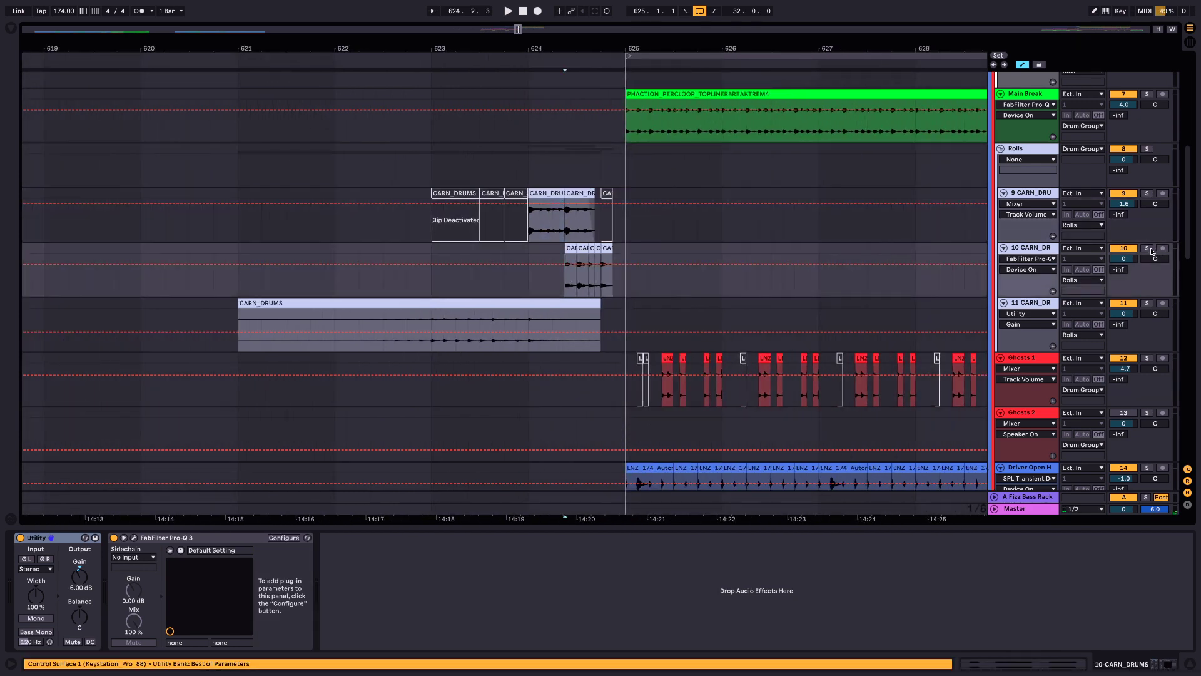
{"action": "left_click", "coordinate": [1150, 249]}
{"action": "key", "text": "space"}
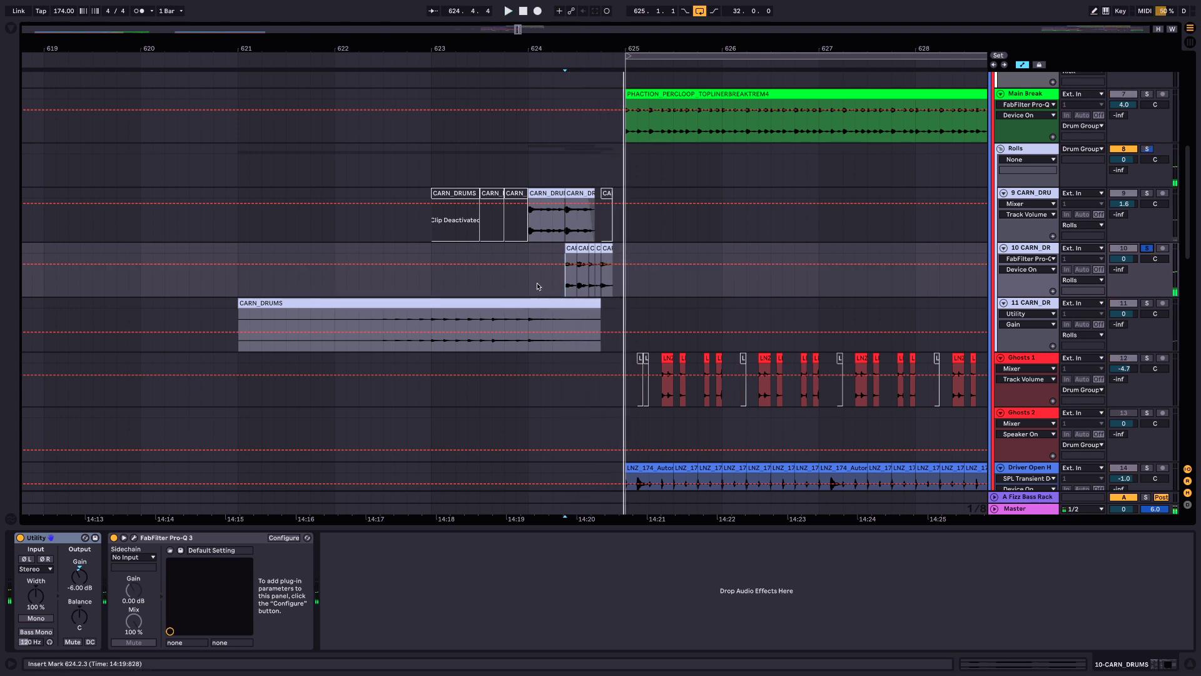
Audition roll track 9 soloed from bar 624, adding track 10 to the solo.
{"action": "left_click", "coordinate": [536, 287]}
{"action": "left_click", "coordinate": [1147, 194]}
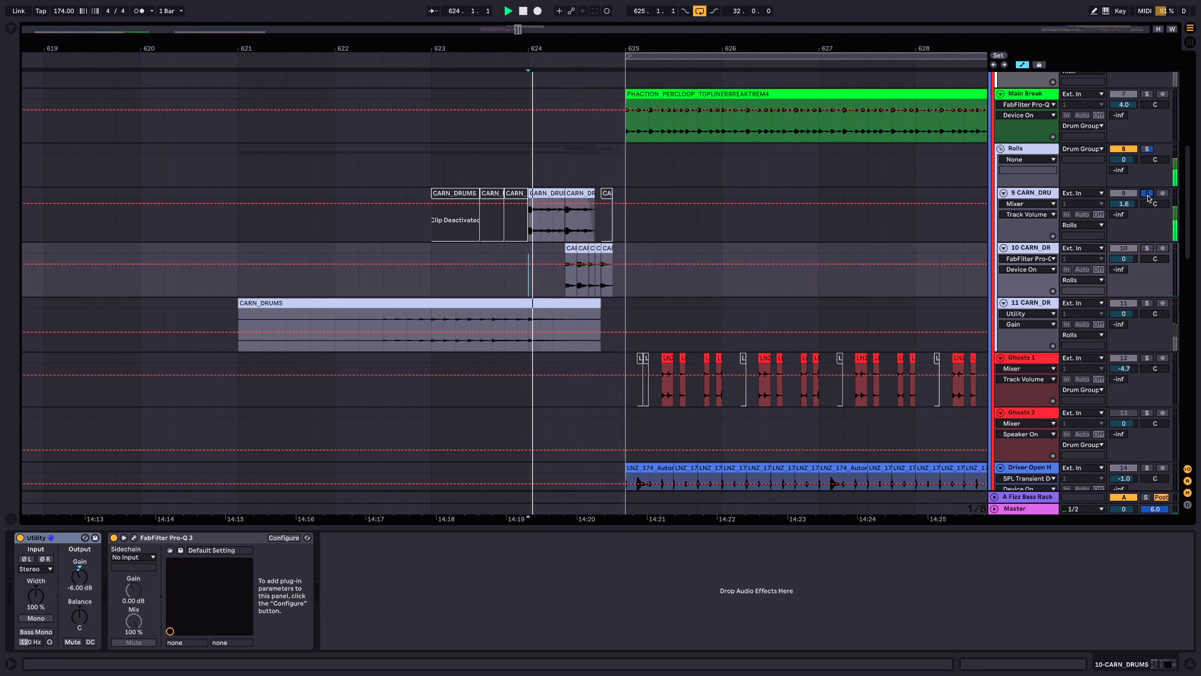
{"action": "left_click", "coordinate": [1149, 248], "text": "ctrl"}
{"action": "key", "text": "space"}
{"action": "key", "text": "space"}
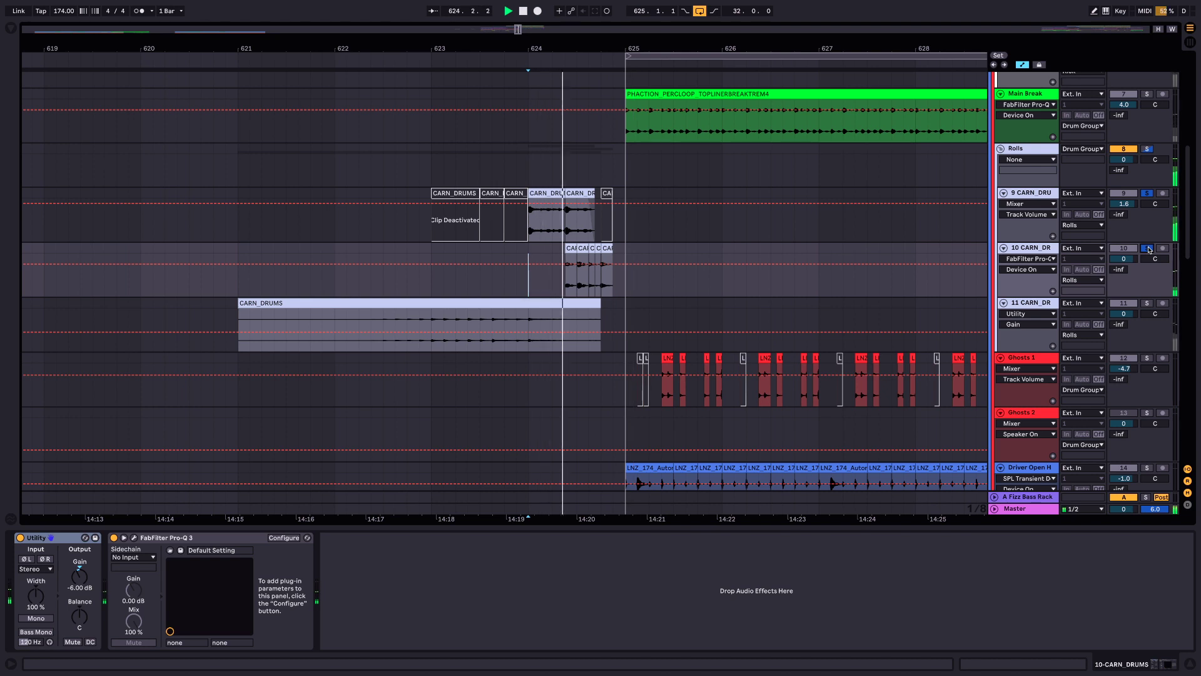
Add roll track 11 to the solo, play all three roll layers from 622.2.3 and clear the solos.
{"action": "left_click", "coordinate": [372, 343]}
{"action": "key", "text": "space"}
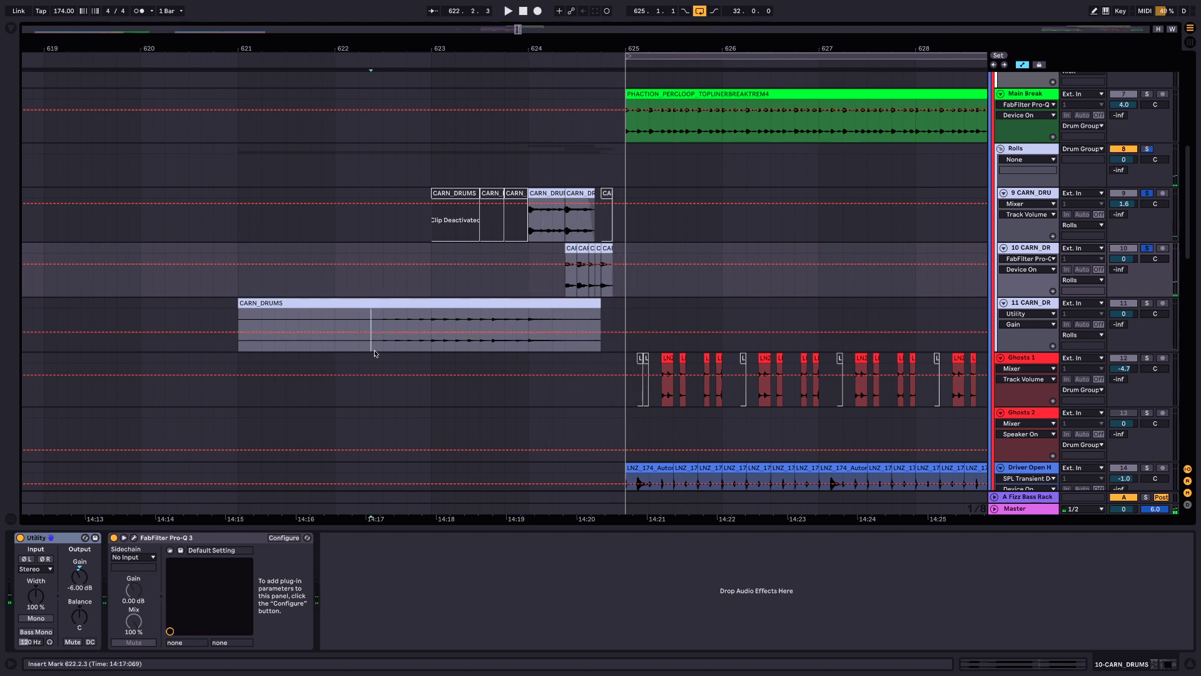
{"action": "left_click", "coordinate": [375, 352]}
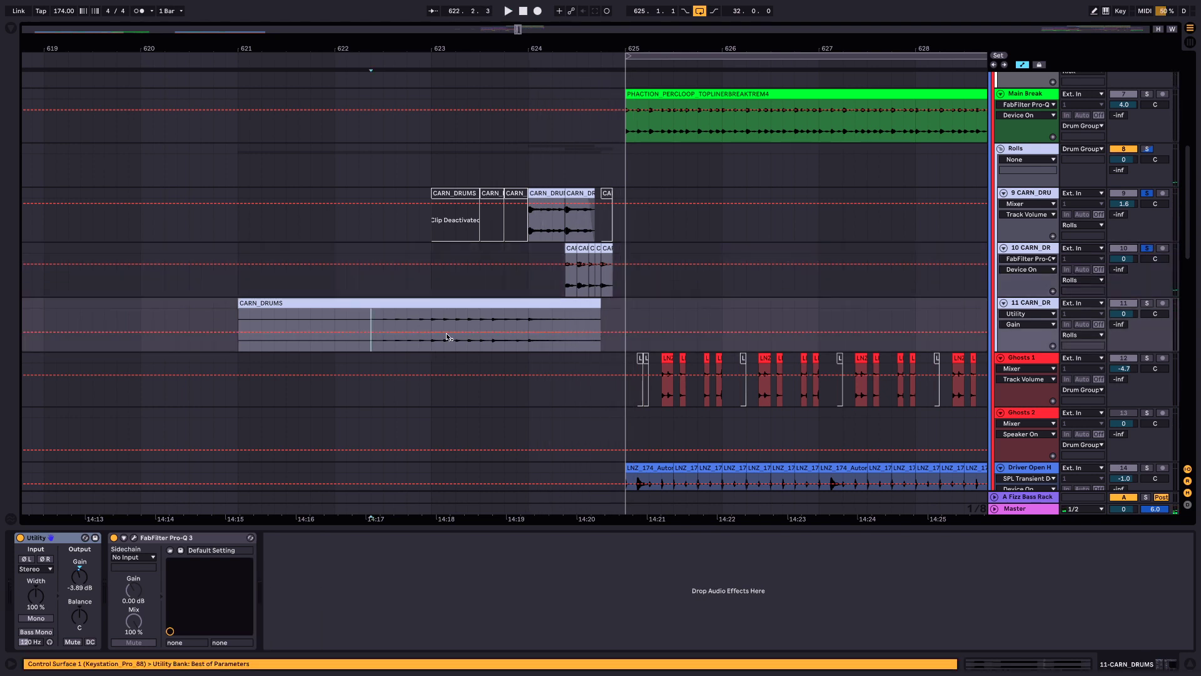
{"action": "left_click", "coordinate": [1147, 303], "text": "ctrl"}
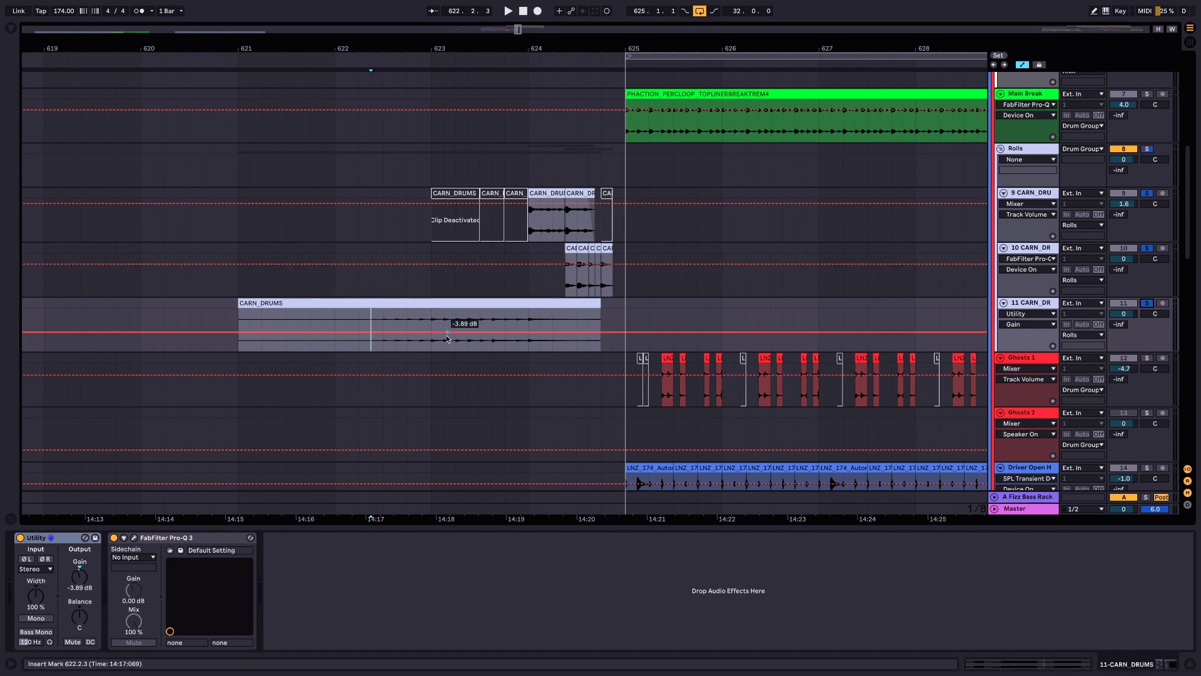
{"action": "key", "text": "space"}
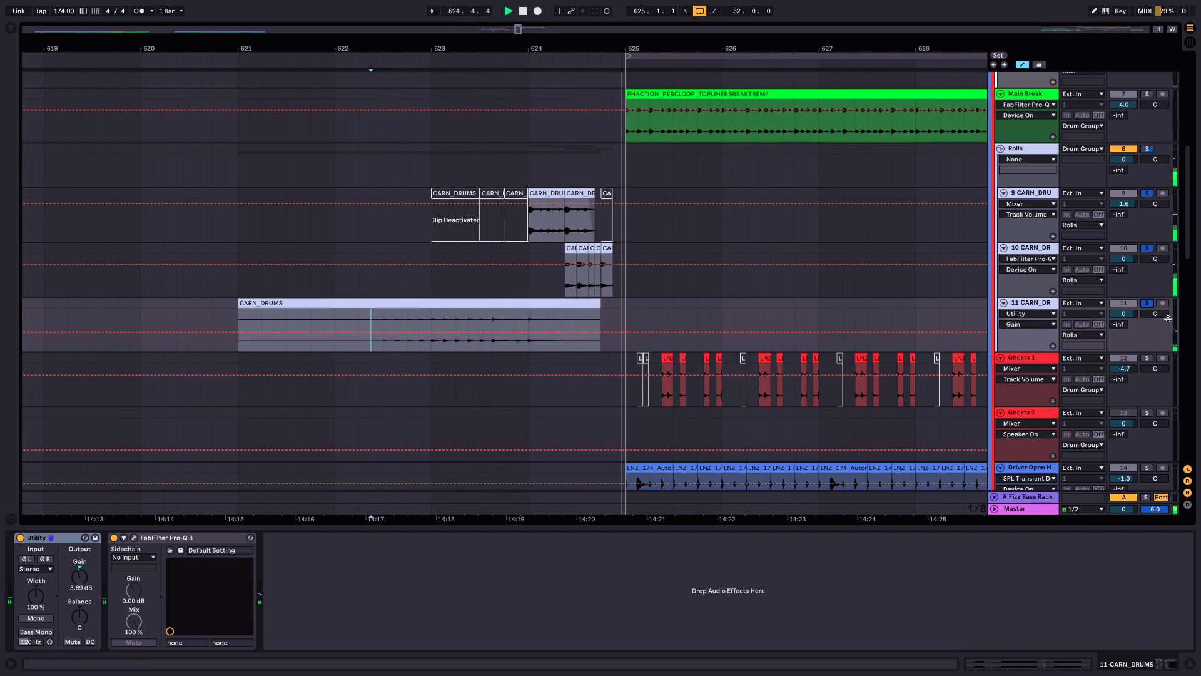
{"action": "left_click", "coordinate": [1148, 304]}
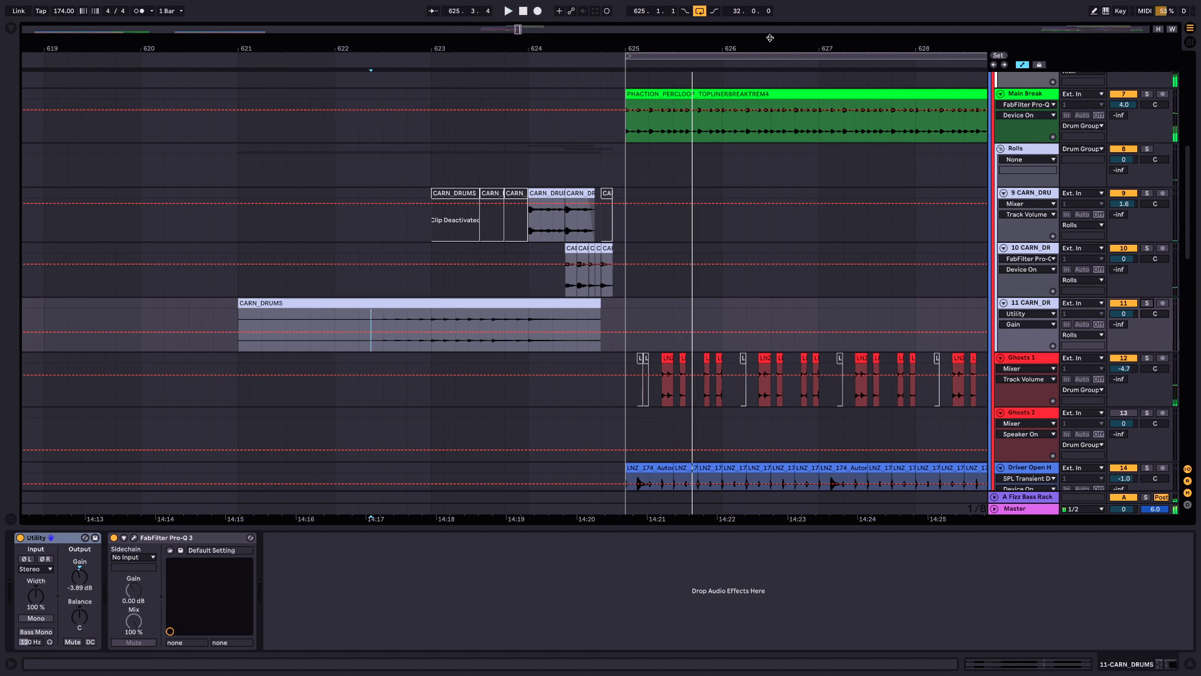
Fold the Drum Groups track and show a wider overview of the arrangement around bar 625.
{"action": "key", "text": "minus"}
{"action": "key", "text": "minus"}
{"action": "key", "text": "minus"}
{"action": "key", "text": "minus"}
{"action": "key", "text": "minus"}
{"action": "key", "text": "minus"}
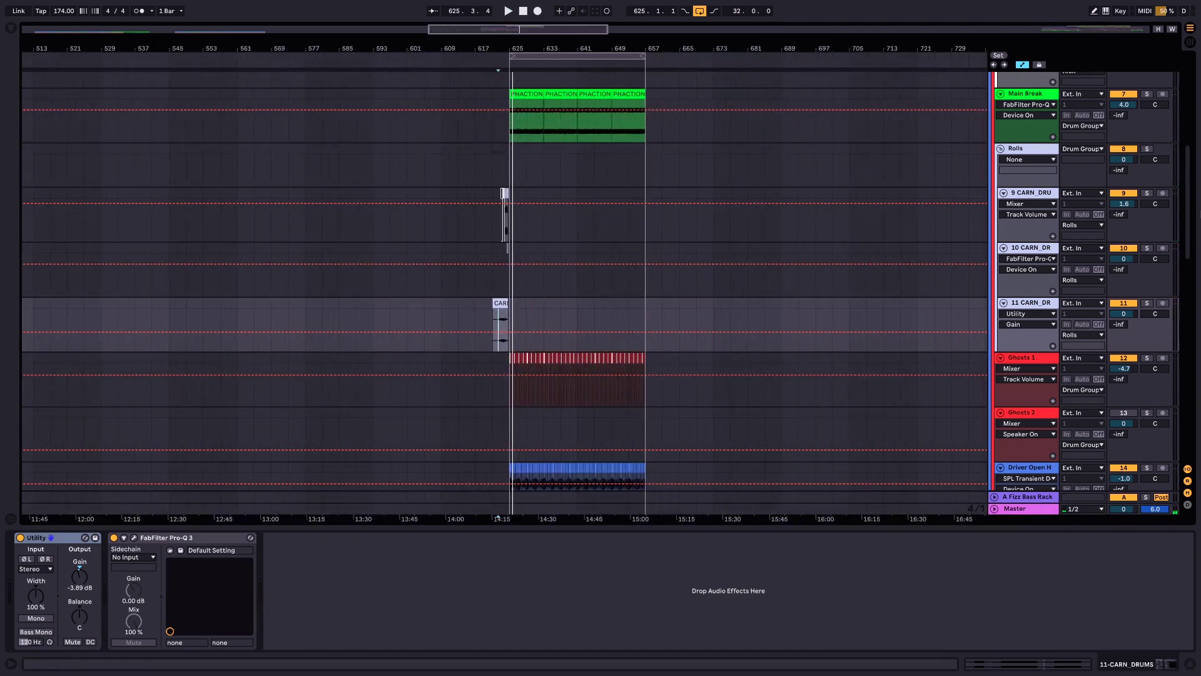
{"action": "left_click_drag", "start_coordinate": [1187, 226], "coordinate": [1169, 117]}
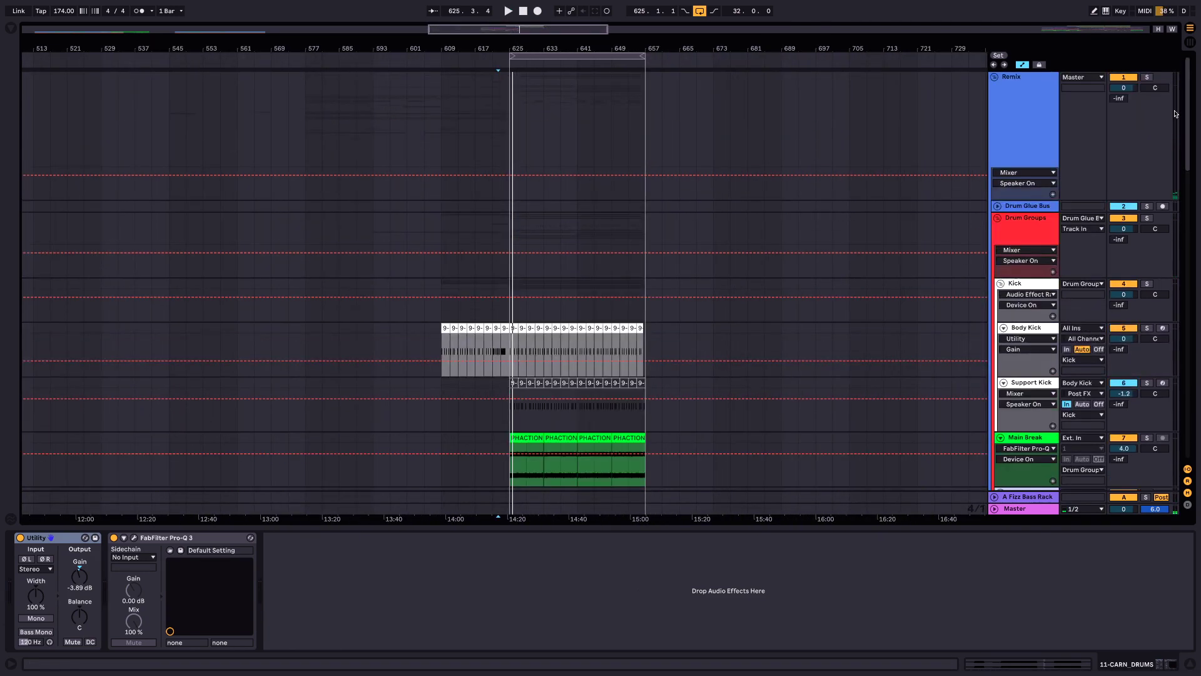
{"action": "left_click", "coordinate": [997, 218]}
{"action": "left_click", "coordinate": [1024, 233]}
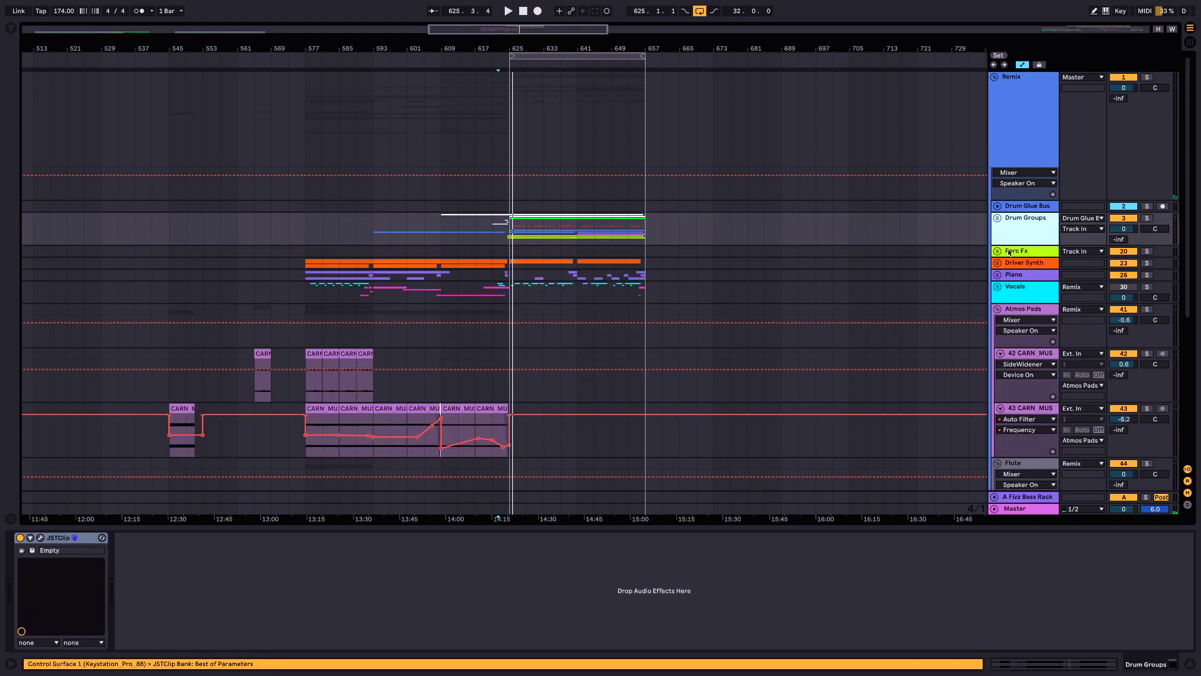
{"action": "left_click_drag", "start_coordinate": [550, 50], "coordinate": [586, 72]}
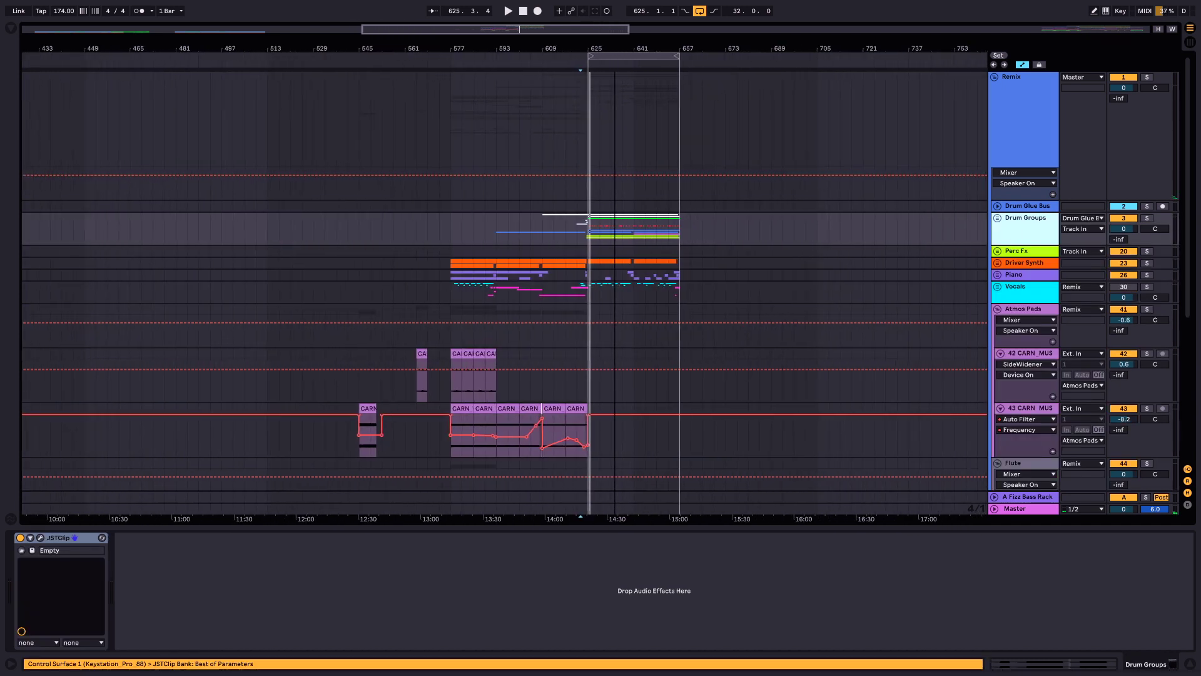